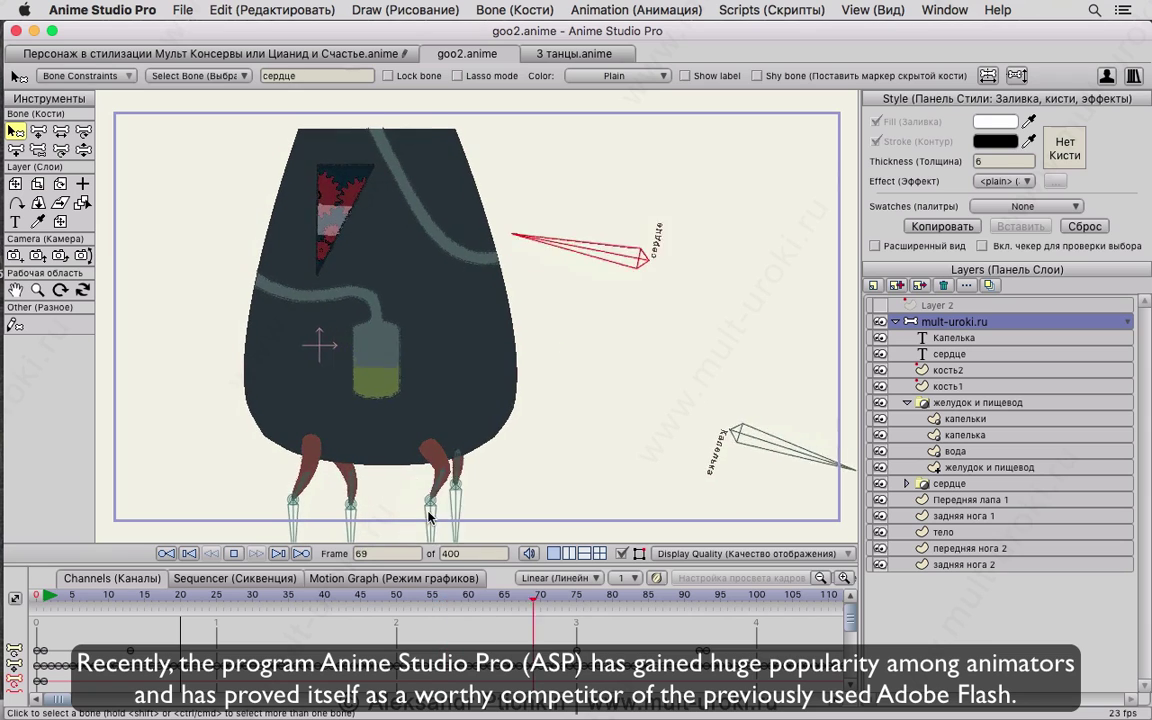
Step: Stop playback of the creature animation at frame 116 and reposition its leg bones
{"action": "key", "text": "space"}
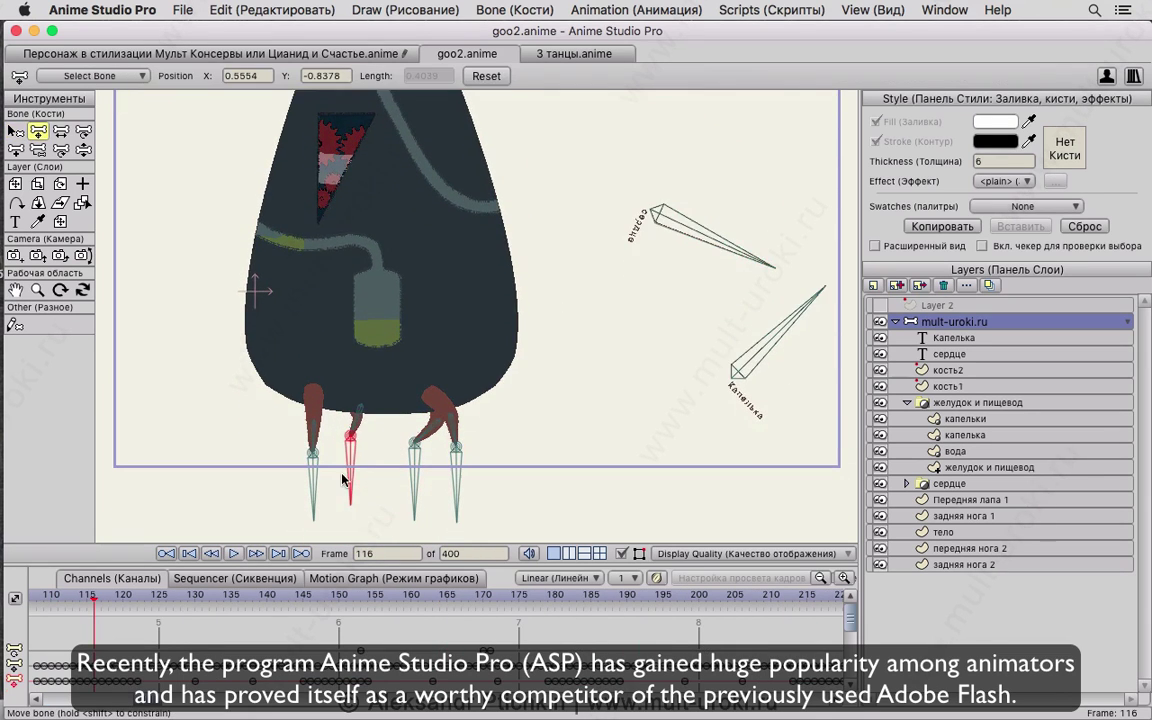
{"action": "left_click_drag", "start_coordinate": [344, 477], "coordinate": [626, 496]}
{"action": "left_click_drag", "start_coordinate": [684, 437], "coordinate": [563, 471]}
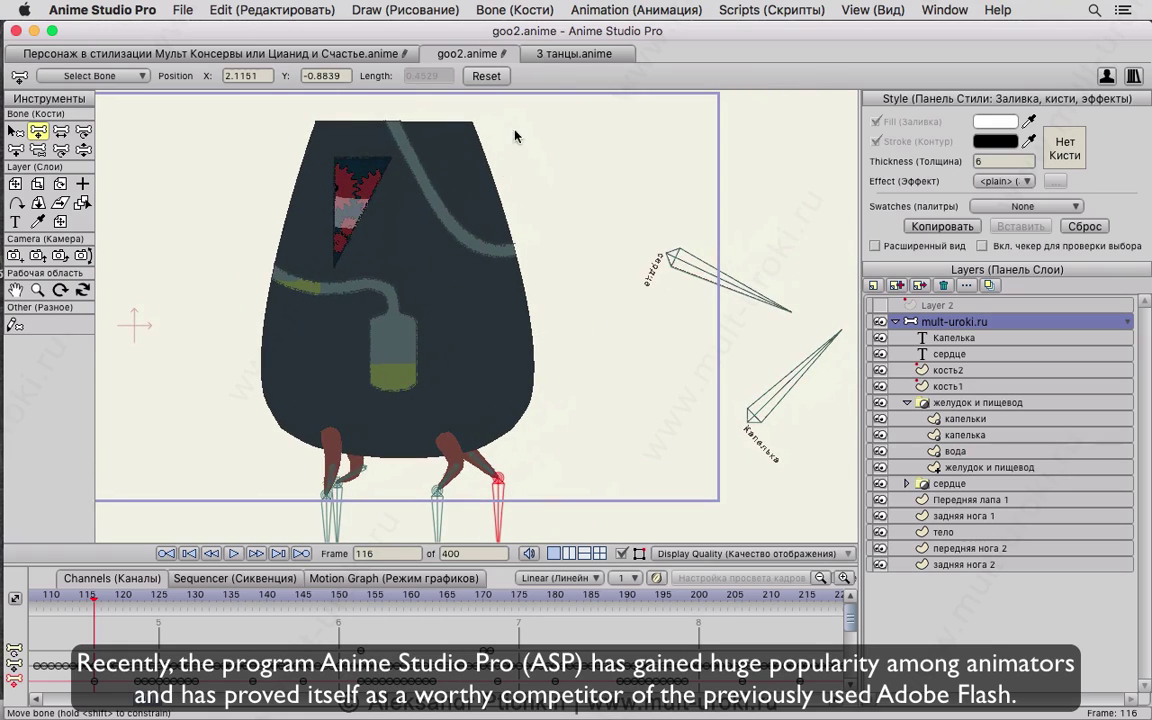
Step: Switch to the 3 танцы.anime document and play the cat animation
{"action": "left_click", "coordinate": [578, 53]}
{"action": "key", "text": "space"}
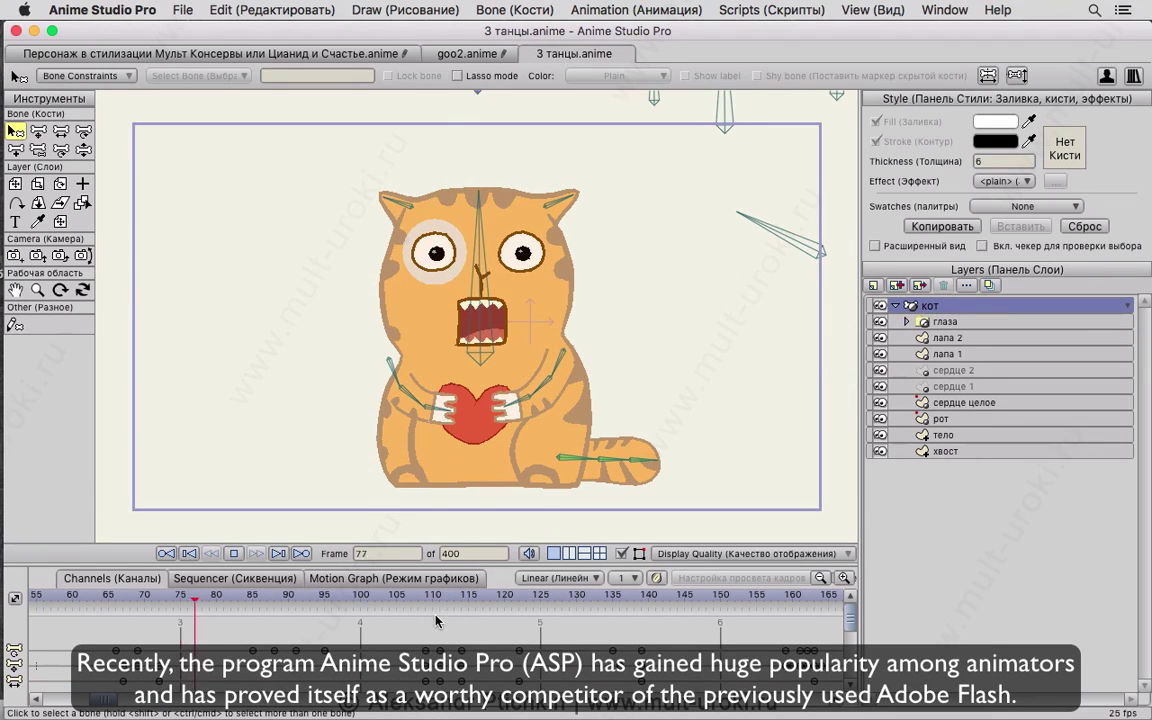
{"action": "scroll", "coordinate": [675, 380], "scroll_direction": "down", "scroll_amount": 3}
{"action": "scroll", "coordinate": [649, 360], "scroll_direction": "up", "scroll_amount": 4}
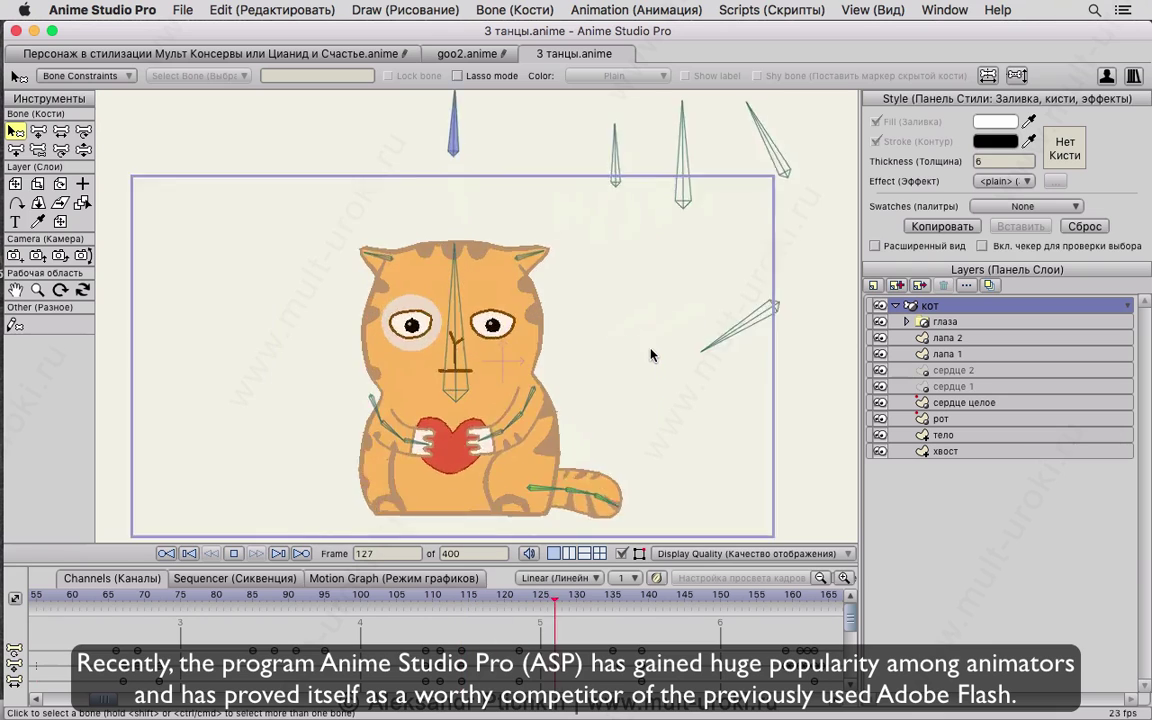
{"action": "scroll", "coordinate": [628, 385], "scroll_direction": "down", "scroll_amount": 3}
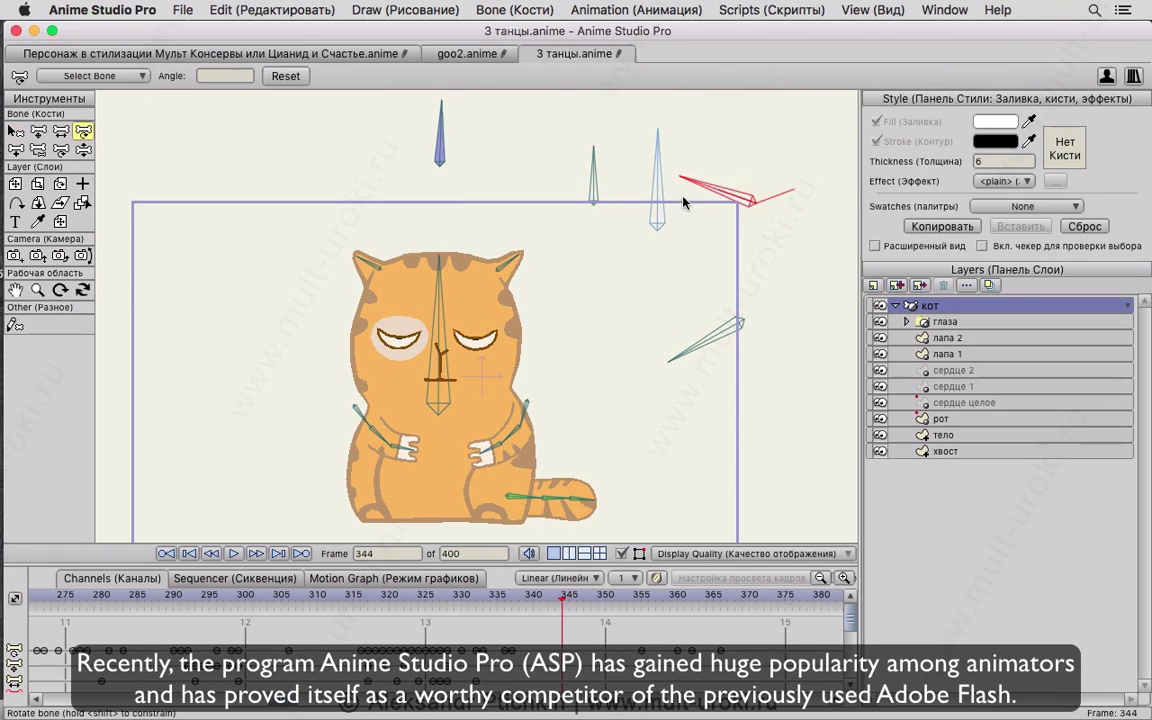
Step: Rotate the control bones beside and above the cat at frame 344 to change its eyes and mouth
{"action": "left_click_drag", "start_coordinate": [684, 197], "coordinate": [734, 115]}
{"action": "left_click_drag", "start_coordinate": [670, 316], "coordinate": [675, 370]}
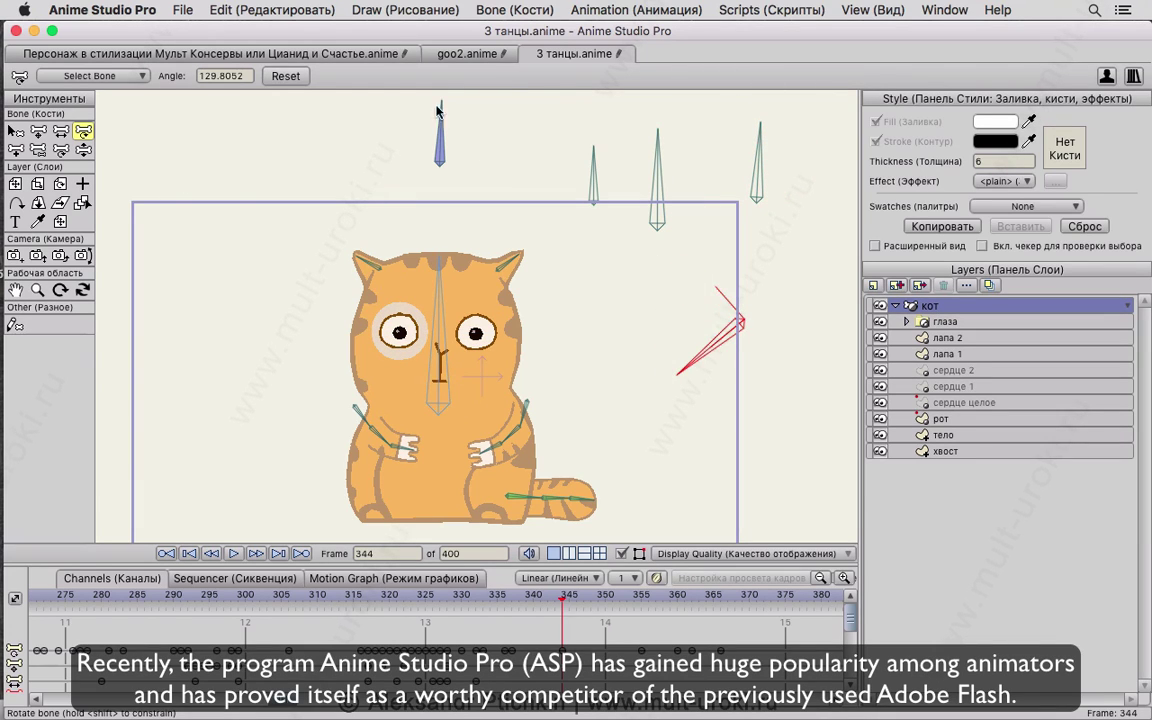
{"action": "left_click_drag", "start_coordinate": [393, 100], "coordinate": [441, 152]}
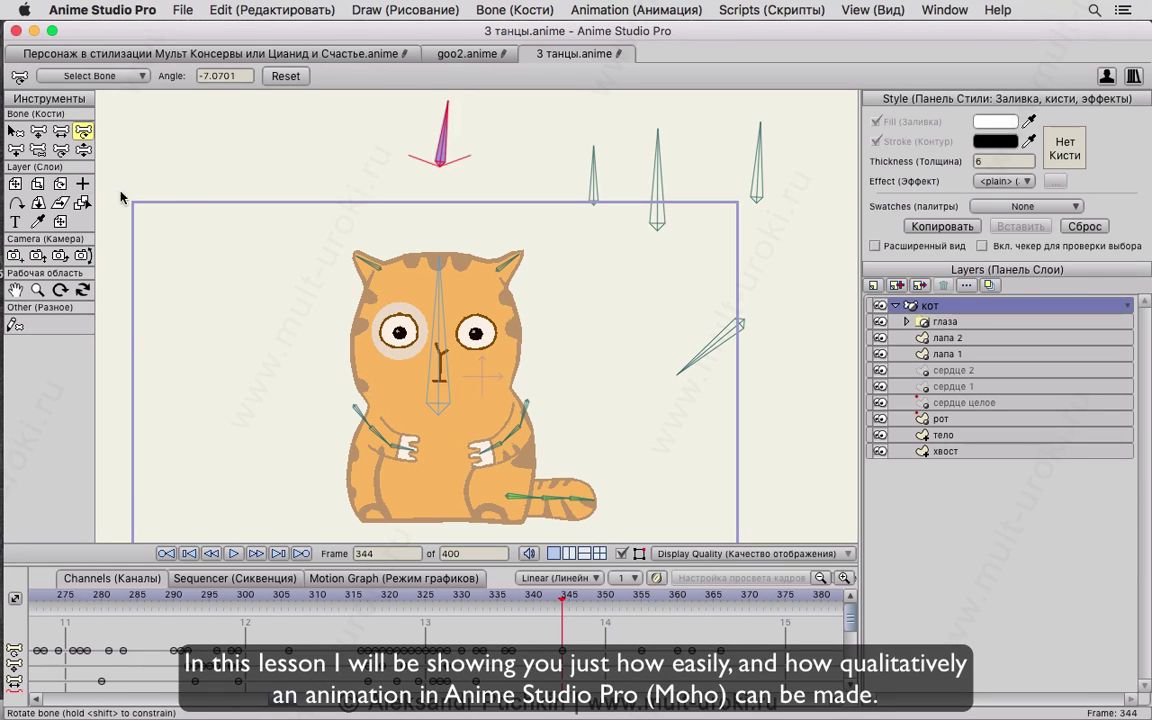
Step: Move the tall control bone above the frame's upper edge at frame 344
{"action": "left_click", "coordinate": [38, 131]}
{"action": "scroll", "coordinate": [622, 187], "scroll_direction": "down", "scroll_amount": 2}
{"action": "mouse_move", "coordinate": [639, 218]}
{"action": "left_mouse_down"}
{"action": "mouse_move", "coordinate": [622, 218]}
{"action": "mouse_move", "coordinate": [622, 173]}
{"action": "mouse_move", "coordinate": [638, 200]}
{"action": "left_mouse_up"}
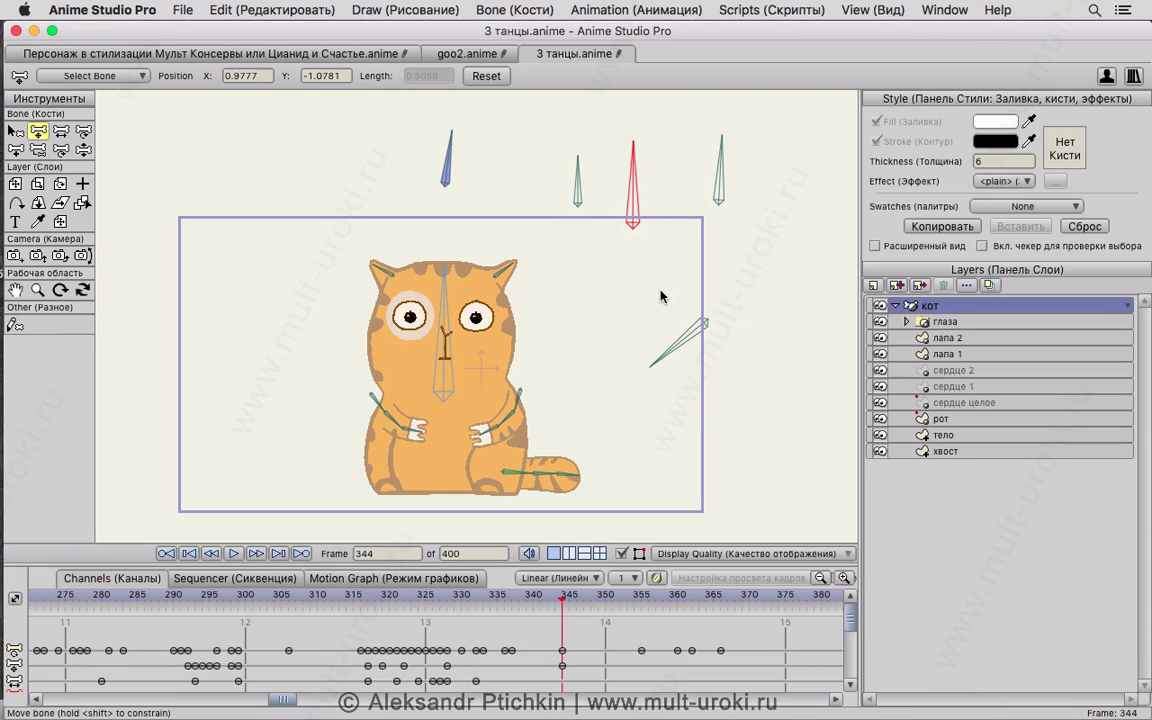
Step: Rotate the side control bone to open the cat's mouth and the rightmost upper bone about 54 degrees to lower its eyelids
{"action": "key", "text": "r"}
{"action": "left_click_drag", "start_coordinate": [660, 295], "coordinate": [630, 247]}
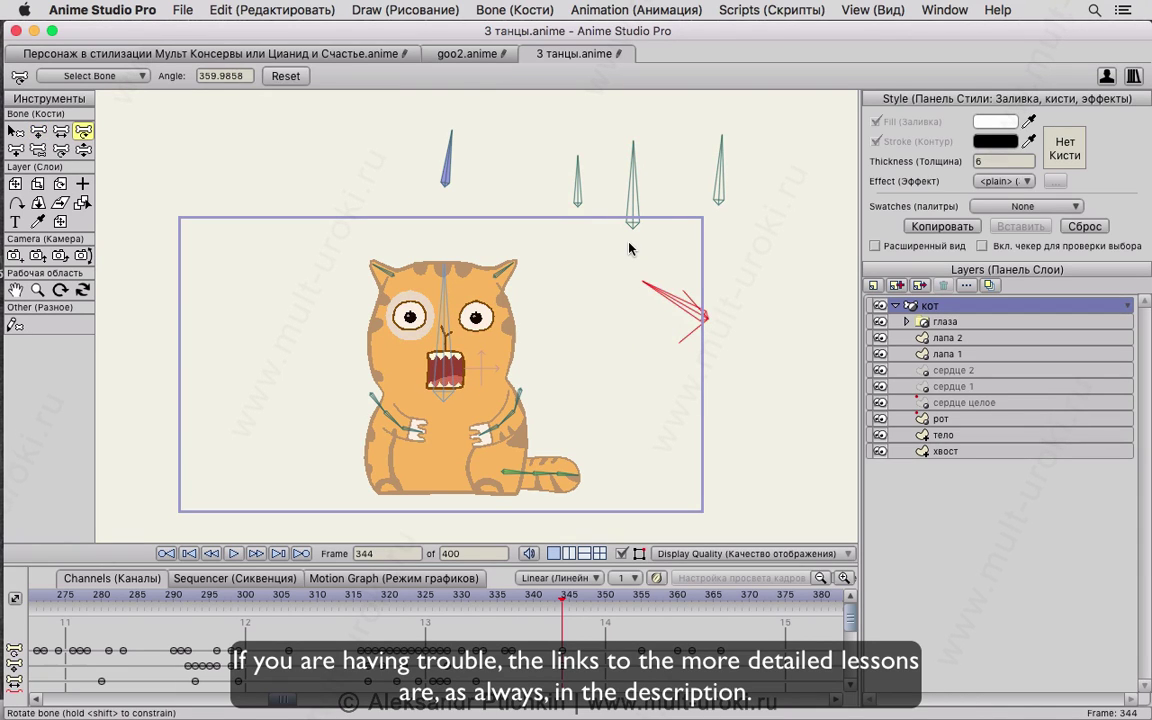
{"action": "left_click", "coordinate": [733, 150]}
{"action": "left_click_drag", "start_coordinate": [733, 150], "coordinate": [632, 138]}
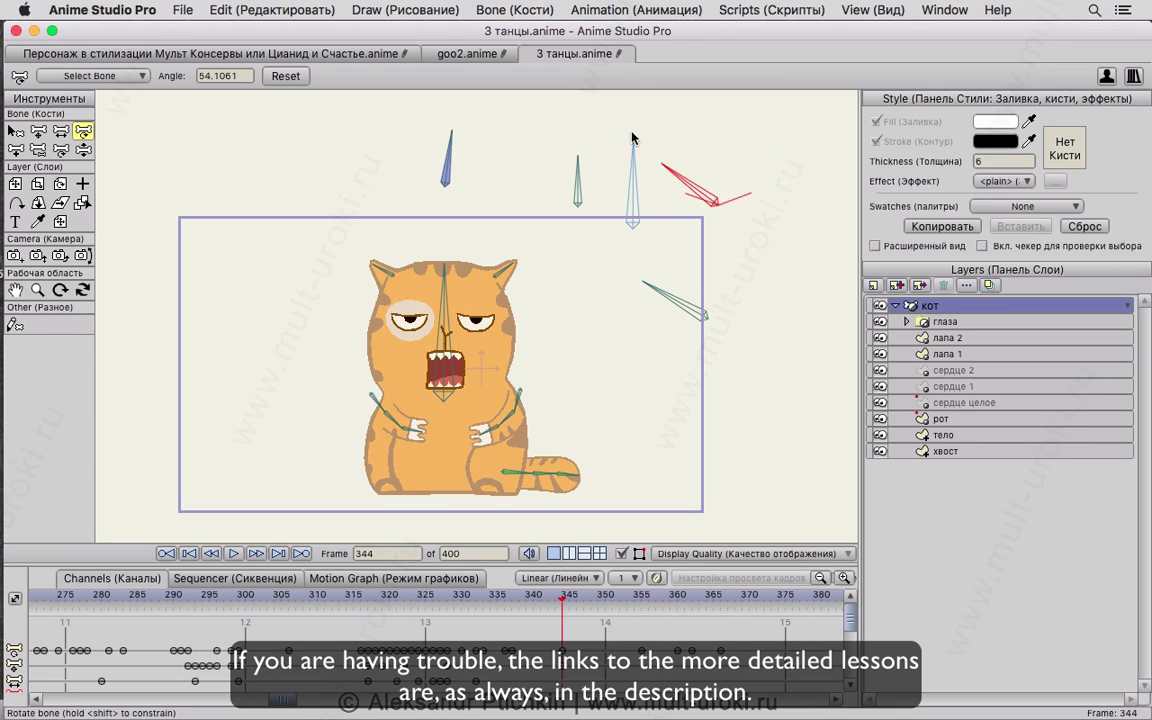
Step: Create a new document and accept project settings of 1920 x 1080 at 25 frames per second, frames 1 to 400
{"action": "left_click", "coordinate": [183, 10]}
{"action": "left_click", "coordinate": [196, 30]}
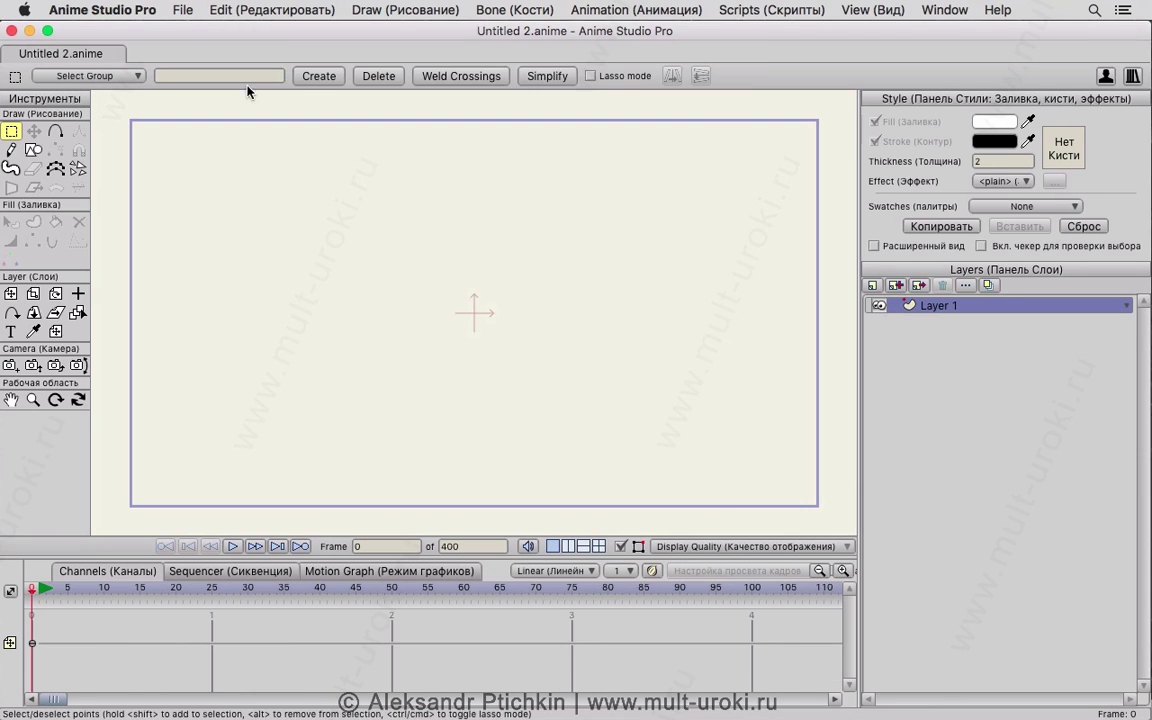
{"action": "left_click", "coordinate": [181, 10]}
{"action": "left_click", "coordinate": [268, 287]}
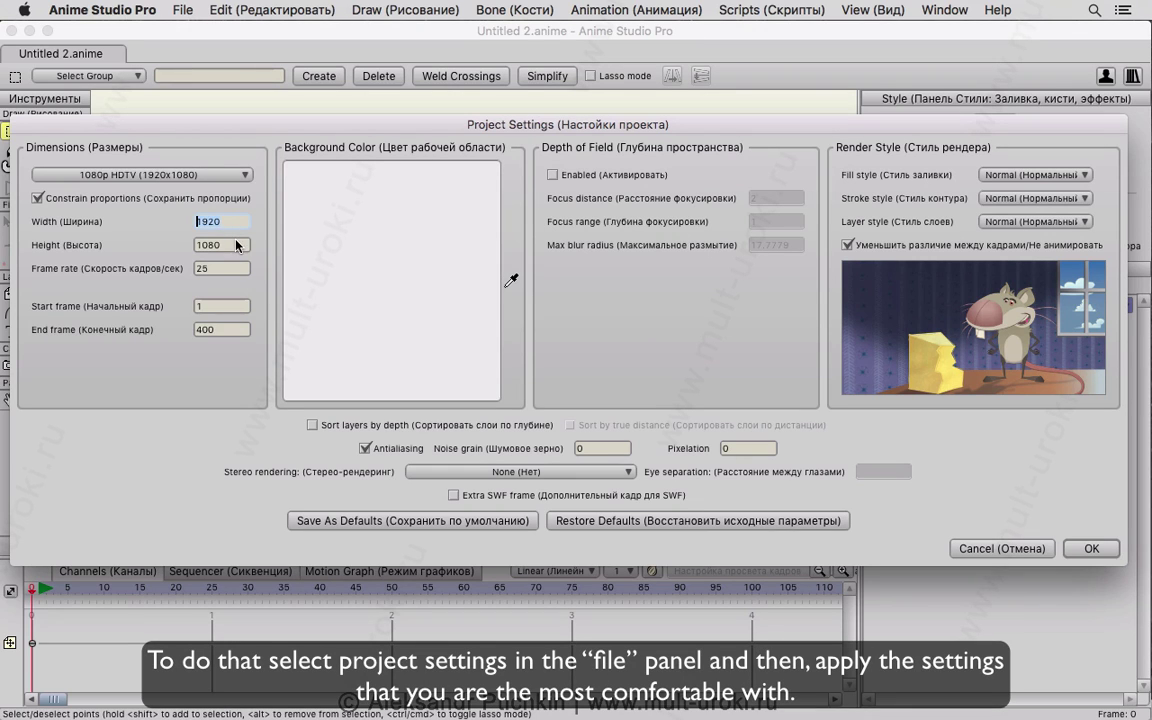
{"action": "left_click", "coordinate": [1090, 549]}
Step: Try GPU acceleration in the display quality options and turn it back off
{"action": "left_click", "coordinate": [800, 546]}
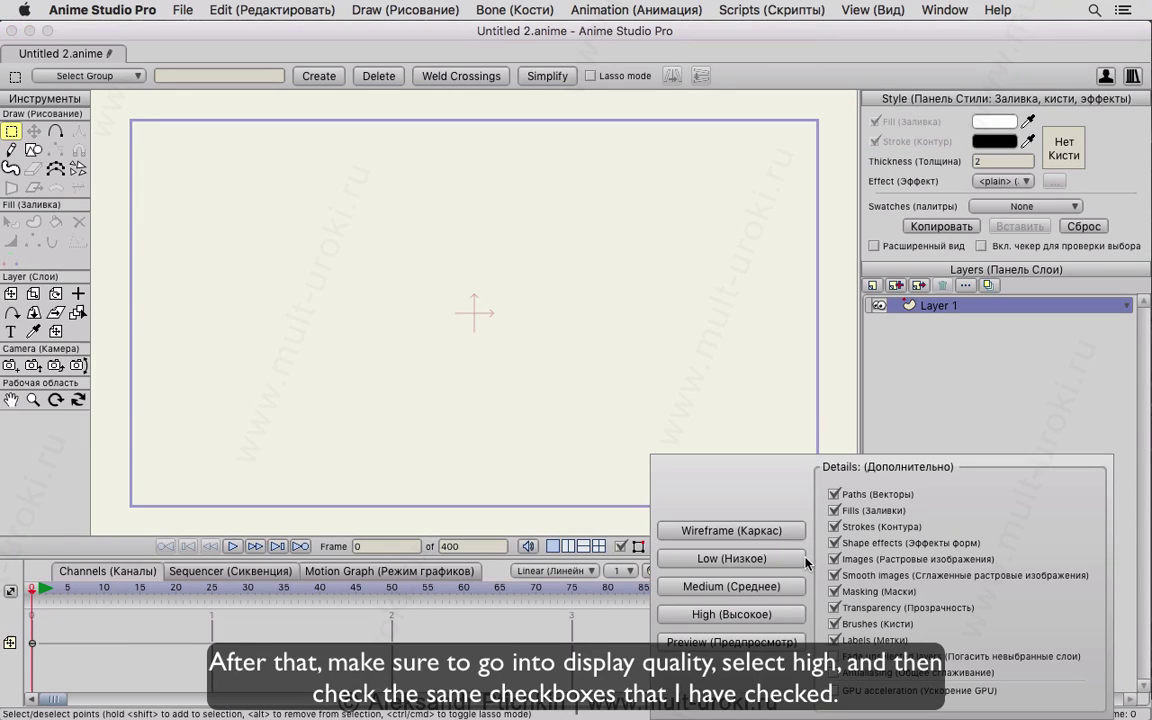
{"action": "left_click", "coordinate": [833, 559]}
{"action": "left_click", "coordinate": [834, 692]}
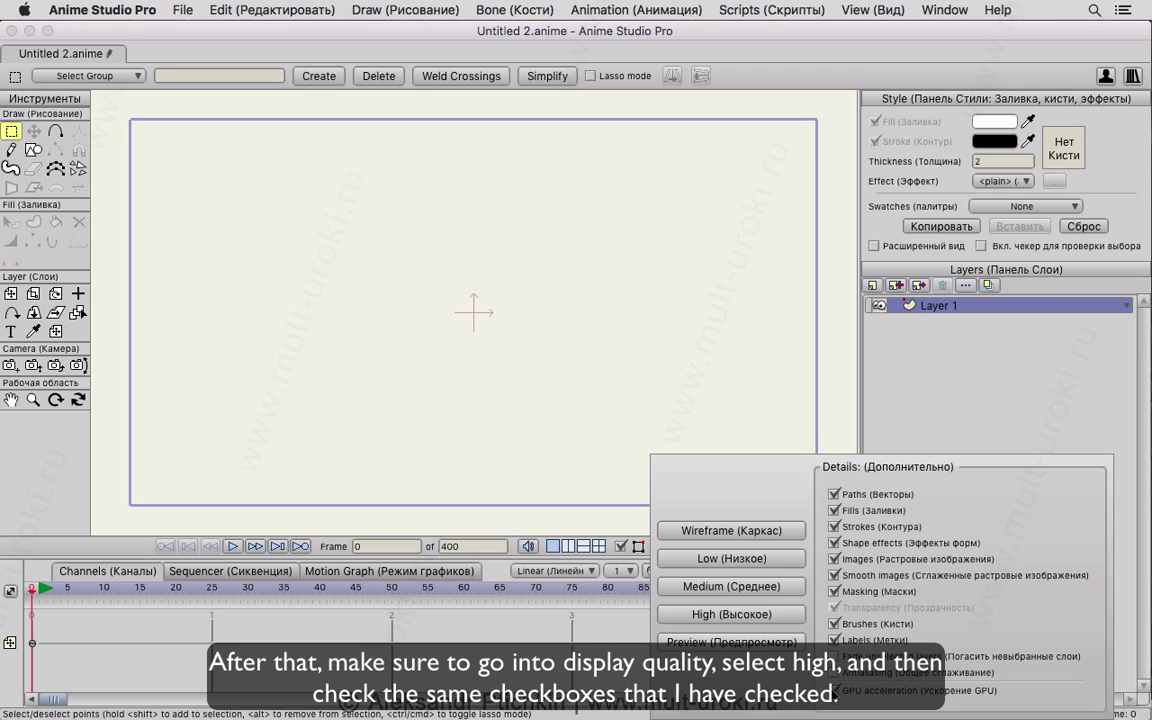
{"action": "left_click", "coordinate": [835, 693]}
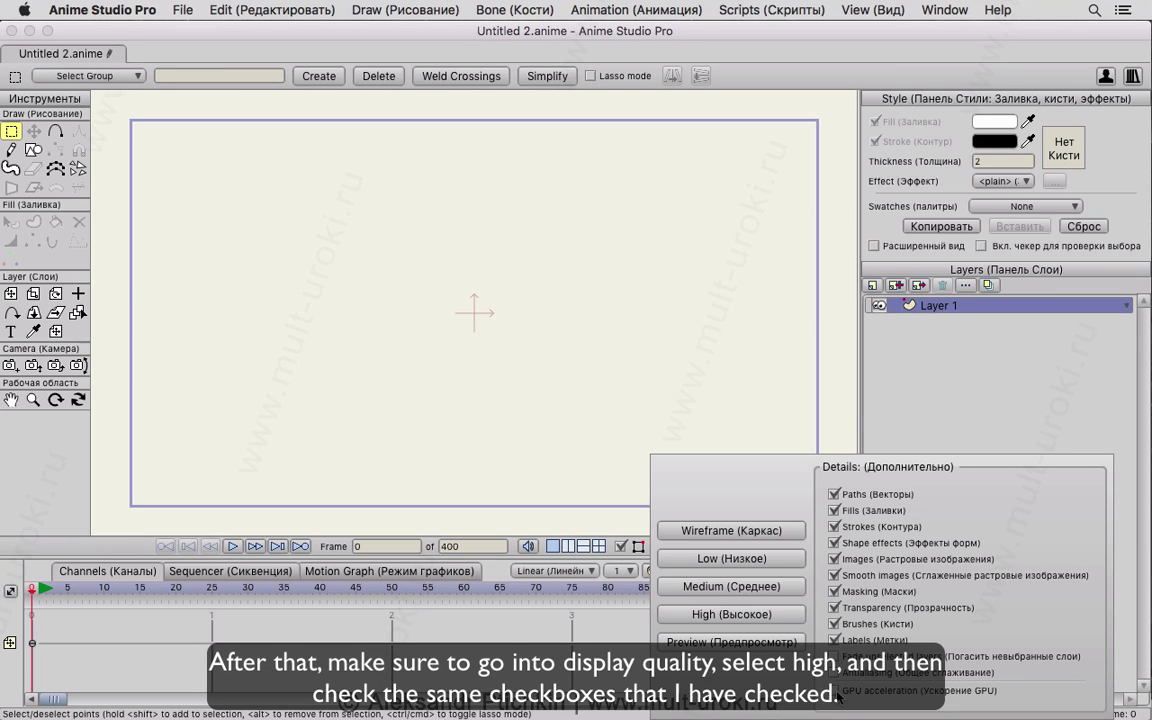
{"action": "left_click", "coordinate": [602, 632]}
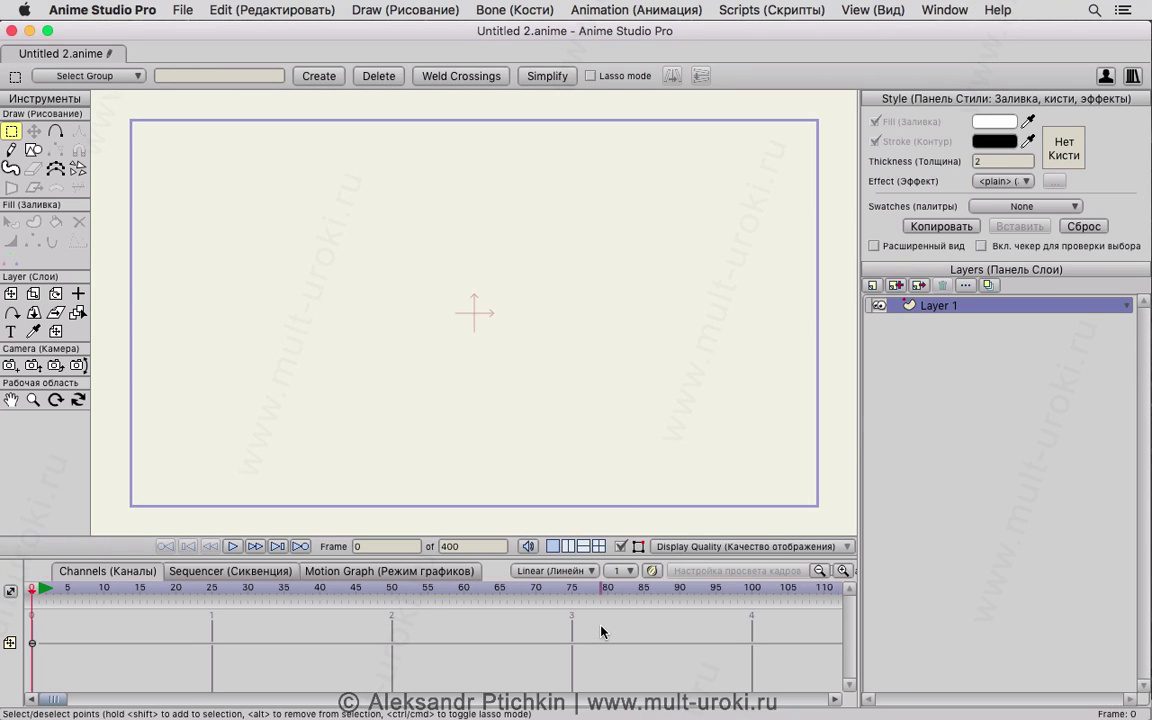
Step: Rename the default layer тело and draw a vertical line for the body on it with Add Point
{"action": "double_click", "coordinate": [938, 307]}
{"action": "type", "text": "тело"}
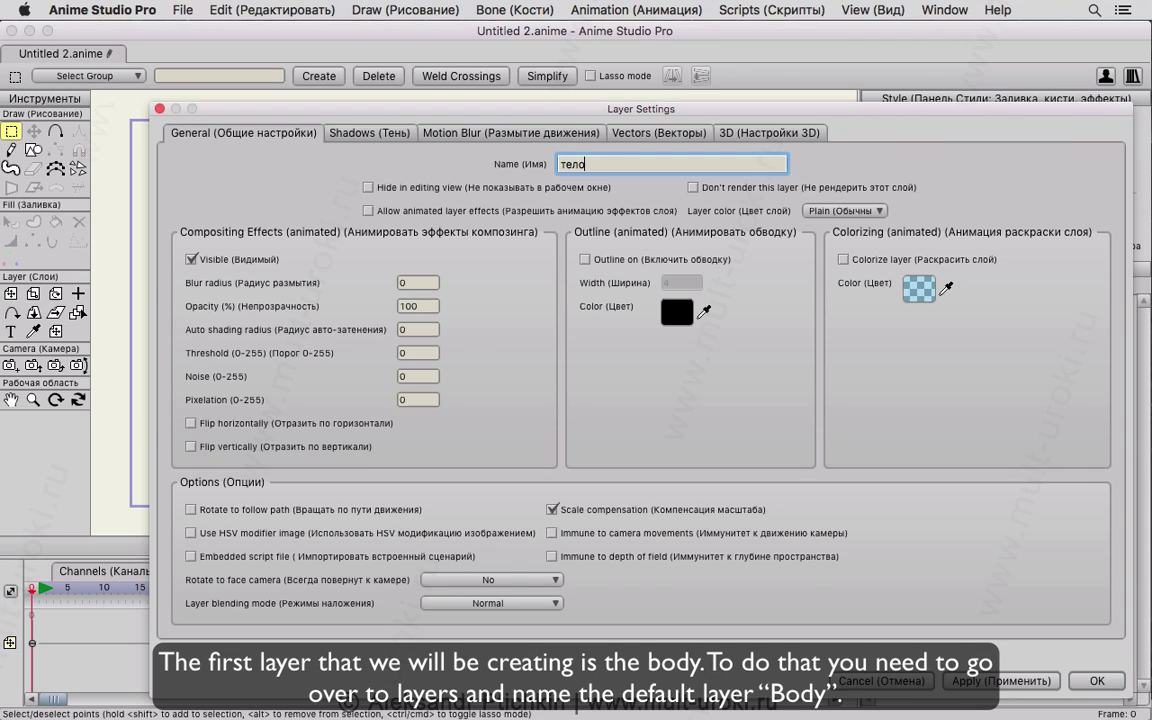
{"action": "key", "text": "Return"}
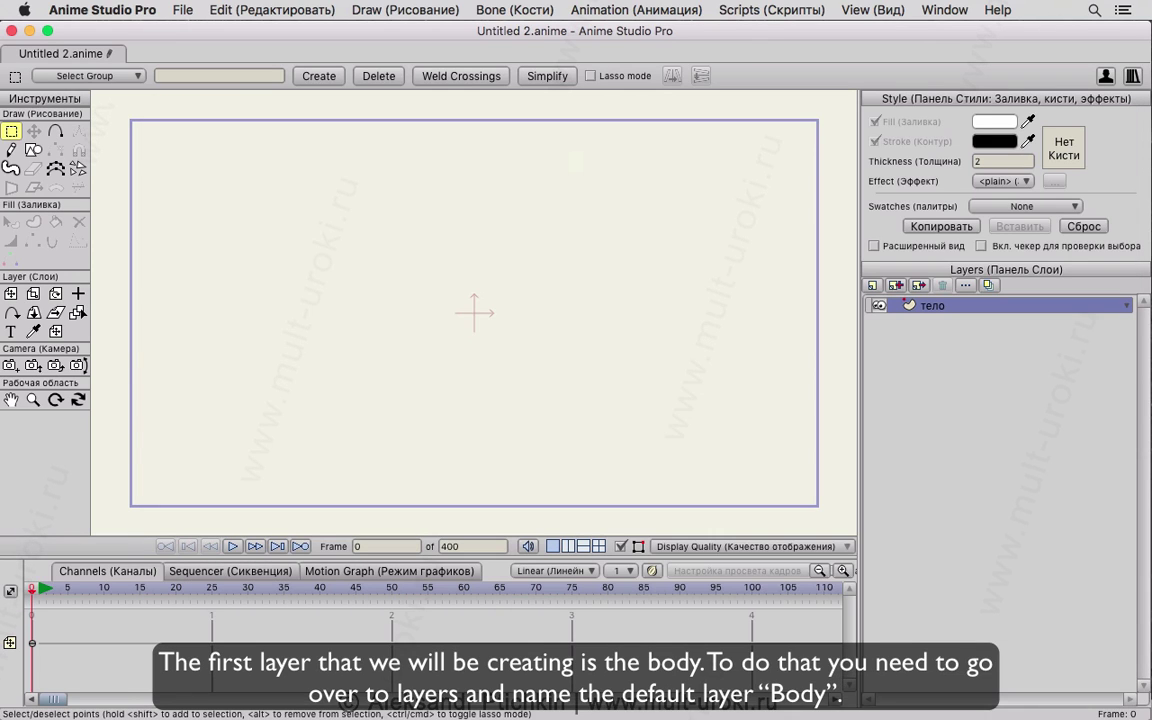
{"action": "left_click", "coordinate": [55, 132]}
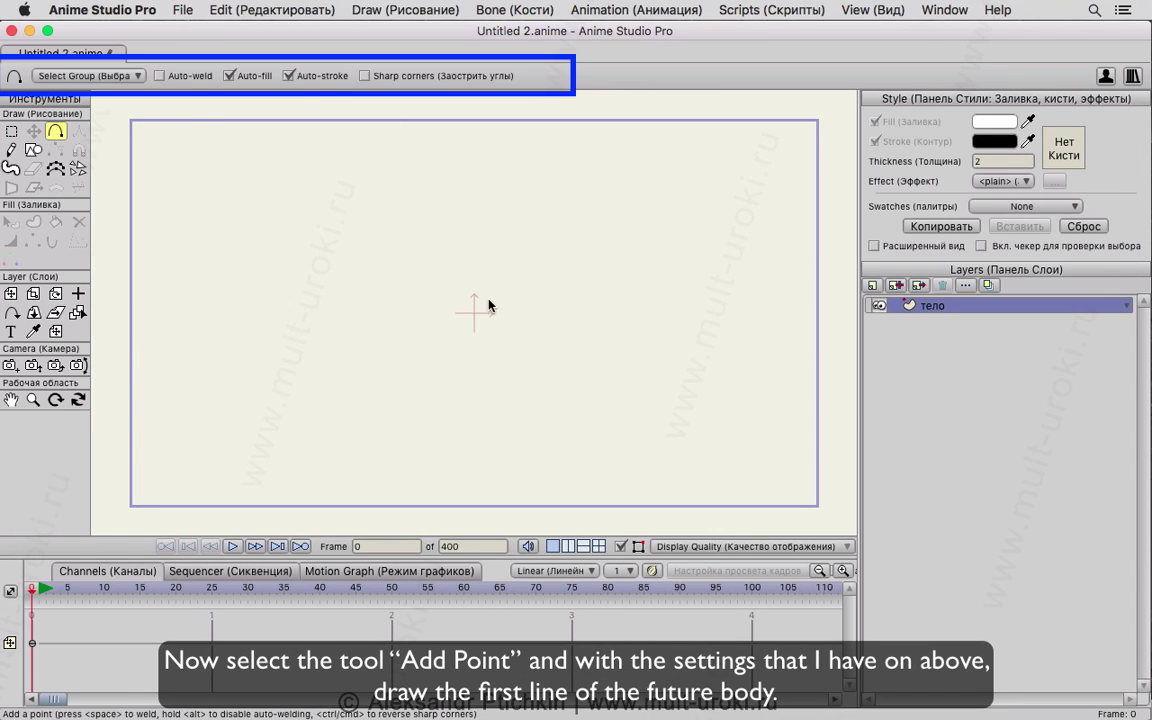
{"action": "mouse_move", "coordinate": [423, 174]}
{"action": "left_mouse_down"}
{"action": "mouse_move", "coordinate": [427, 375]}
{"action": "mouse_move", "coordinate": [421, 367]}
{"action": "left_mouse_up"}
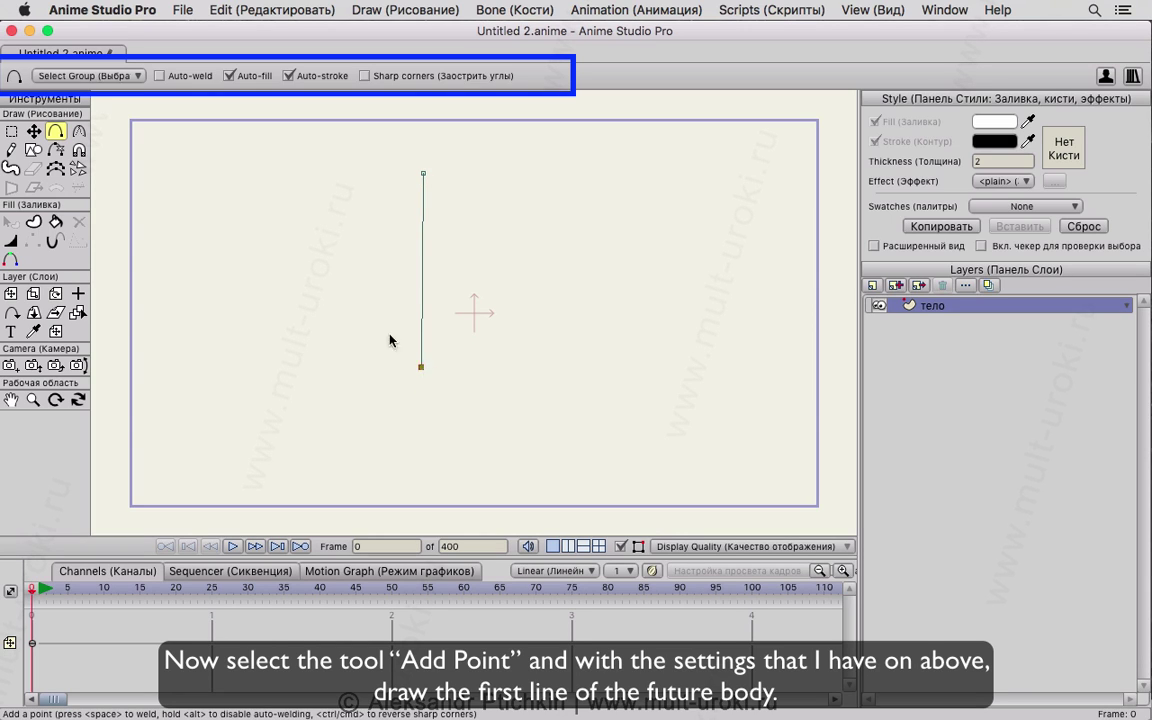
Step: Create a shape from both points of the body line and set its stroke thickness to 20
{"action": "left_click", "coordinate": [33, 222]}
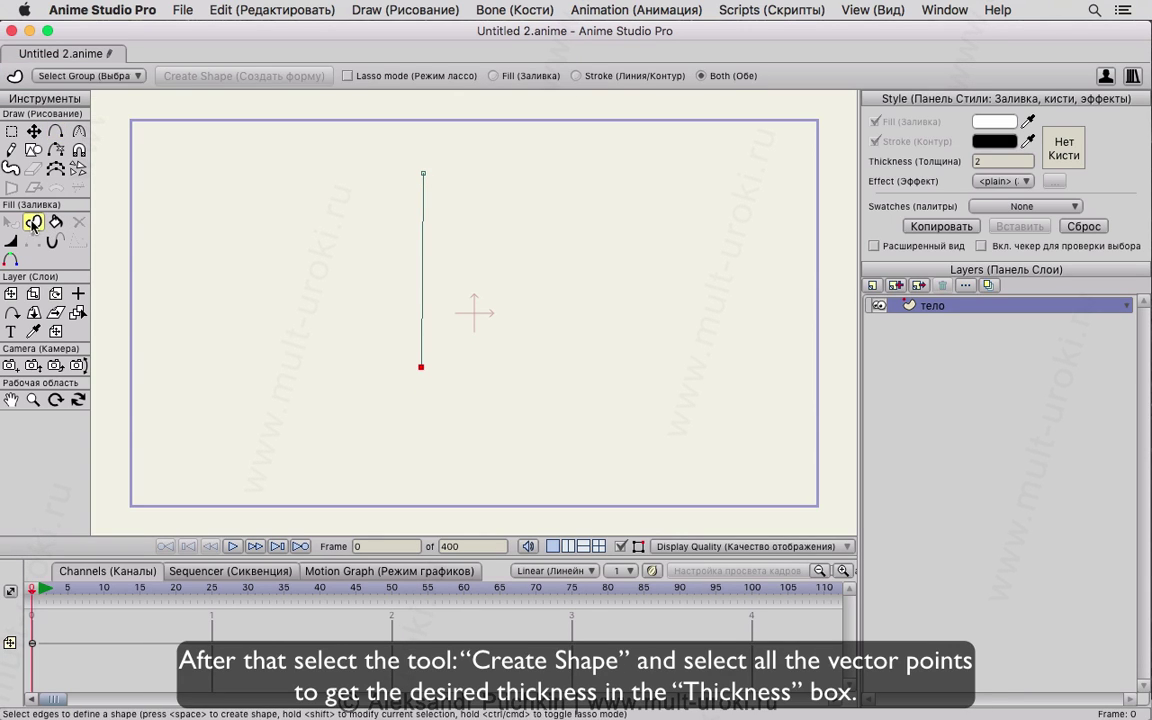
{"action": "left_click_drag", "start_coordinate": [459, 268], "coordinate": [365, 403]}
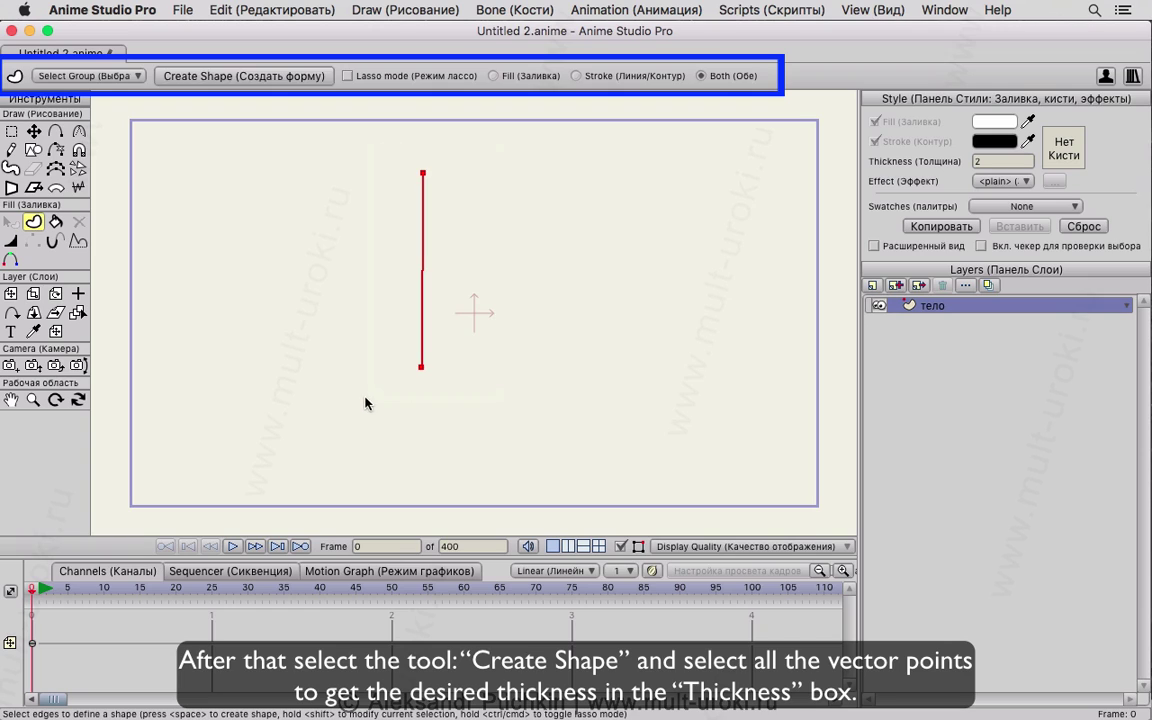
{"action": "left_click", "coordinate": [281, 76]}
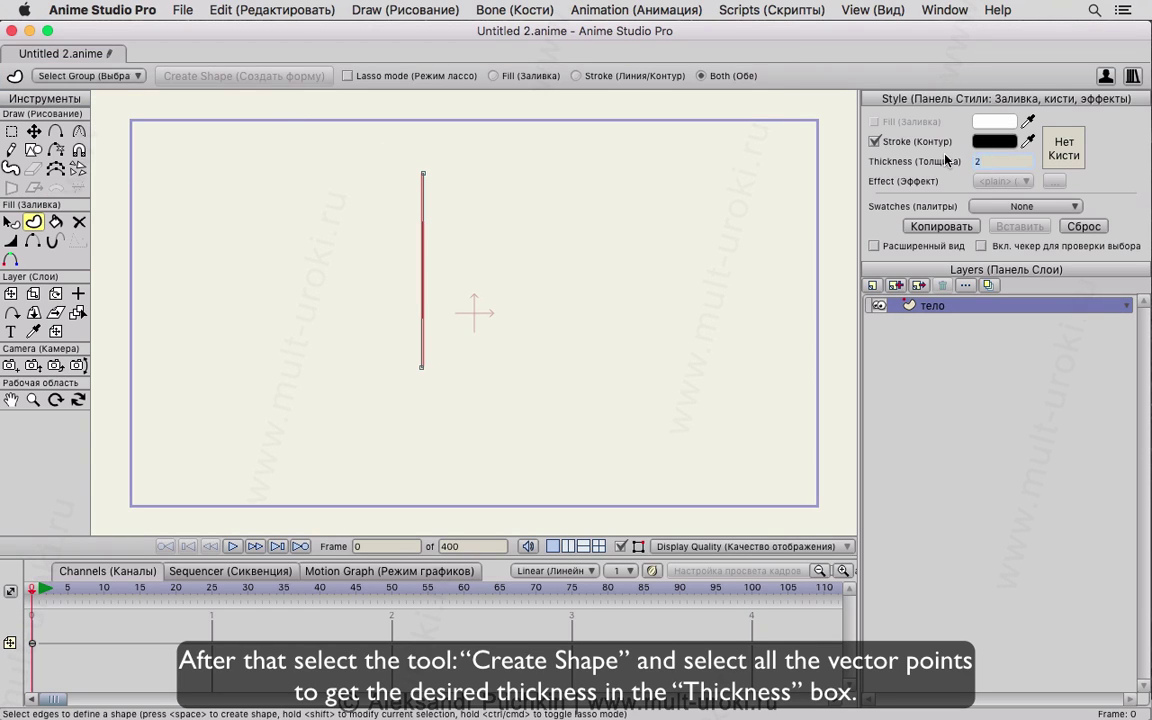
{"action": "type", "text": "0"}
{"action": "key", "text": "Return"}
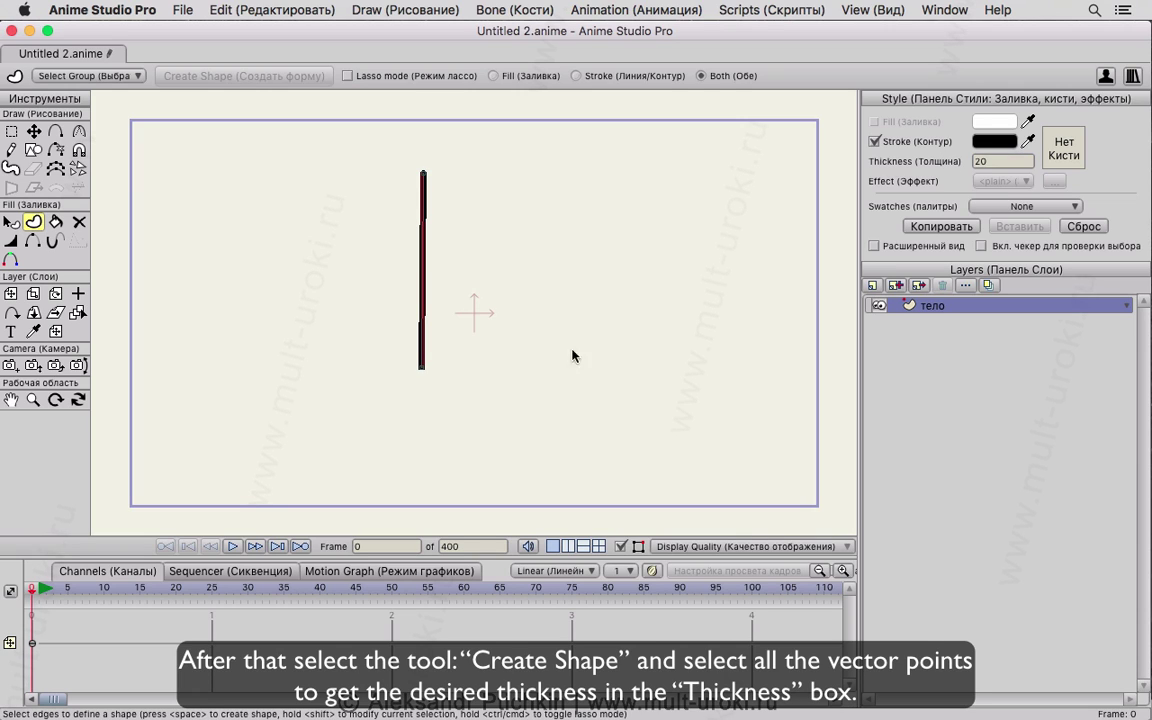
Step: Try to set the body line's thickness to 60 without its shape selected
{"action": "left_click", "coordinate": [33, 131]}
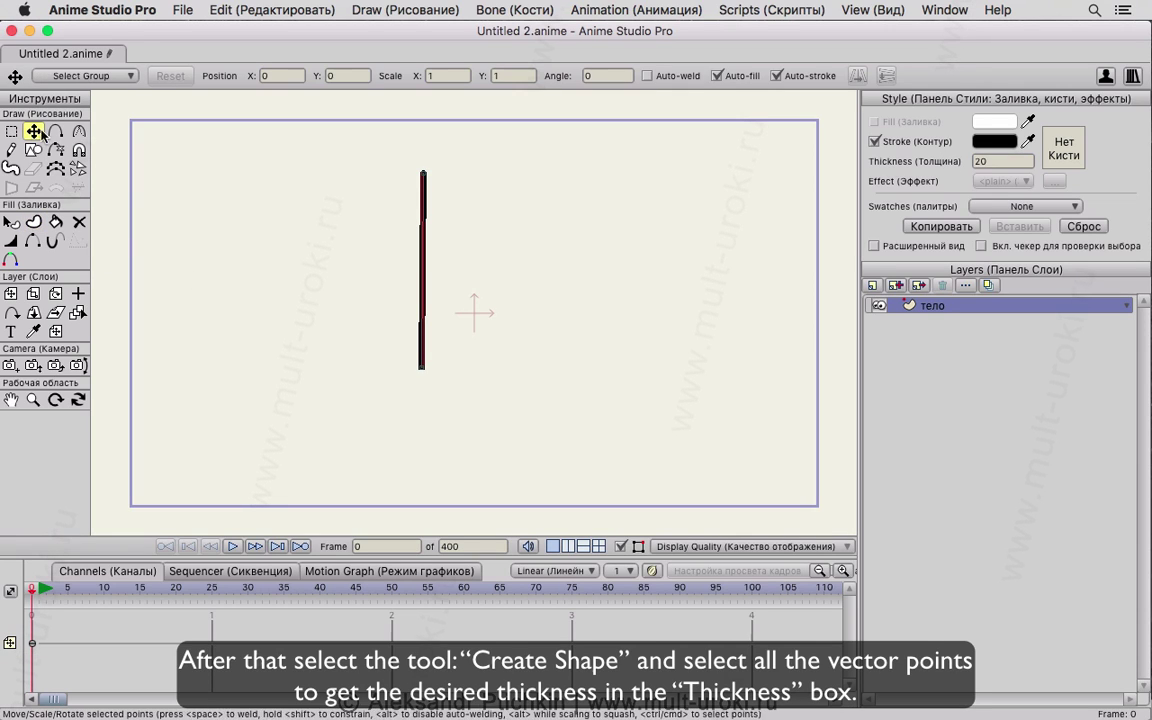
{"action": "left_click_drag", "start_coordinate": [1000, 163], "coordinate": [921, 158]}
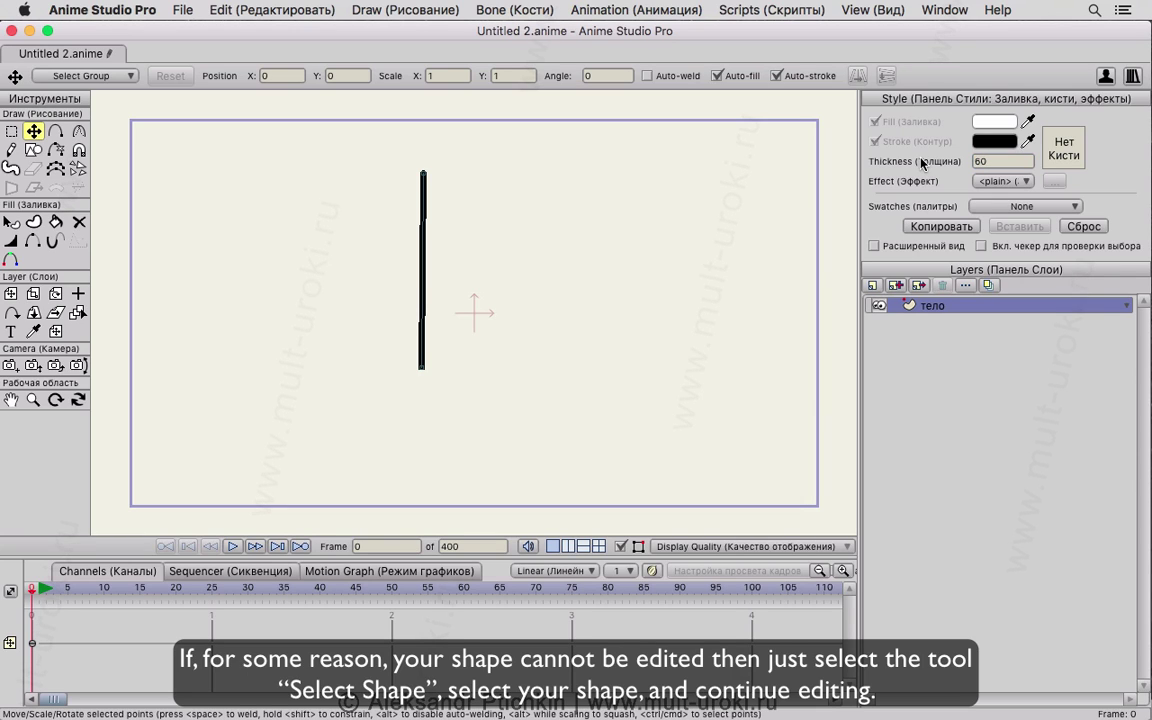
Step: Select the body line's shape, try a stroke thickness of 50, and set it to 30
{"action": "left_click", "coordinate": [11, 222]}
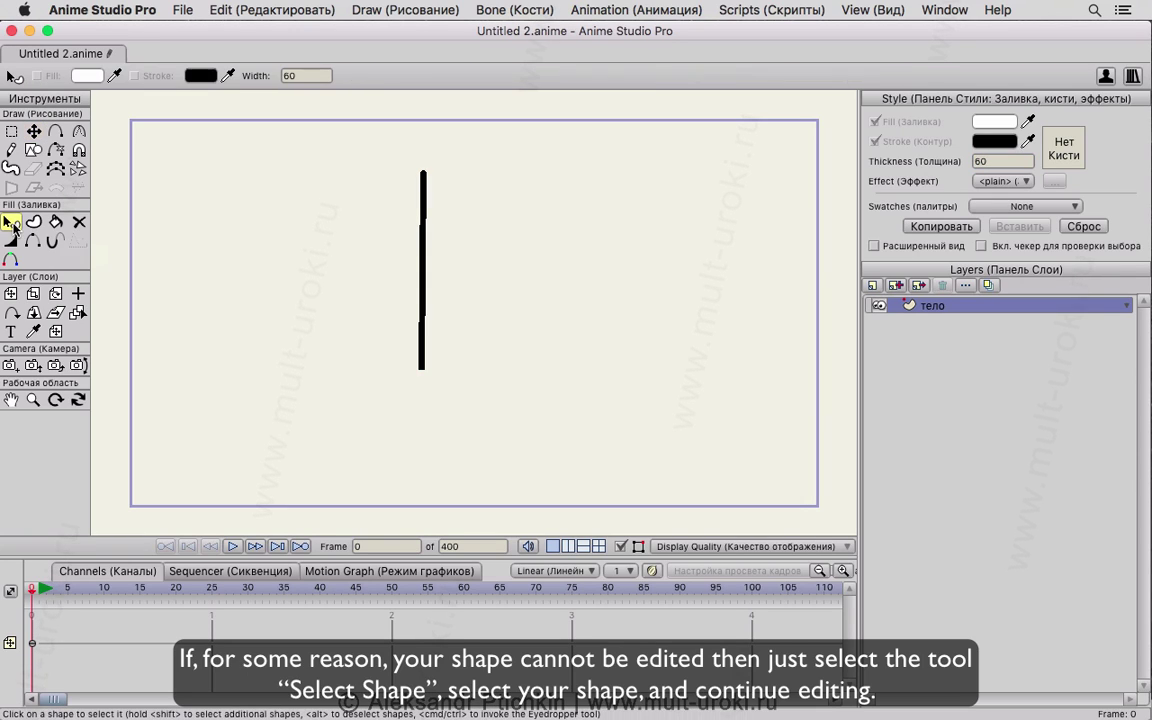
{"action": "left_click", "coordinate": [423, 282]}
{"action": "left_click", "coordinate": [1015, 164]}
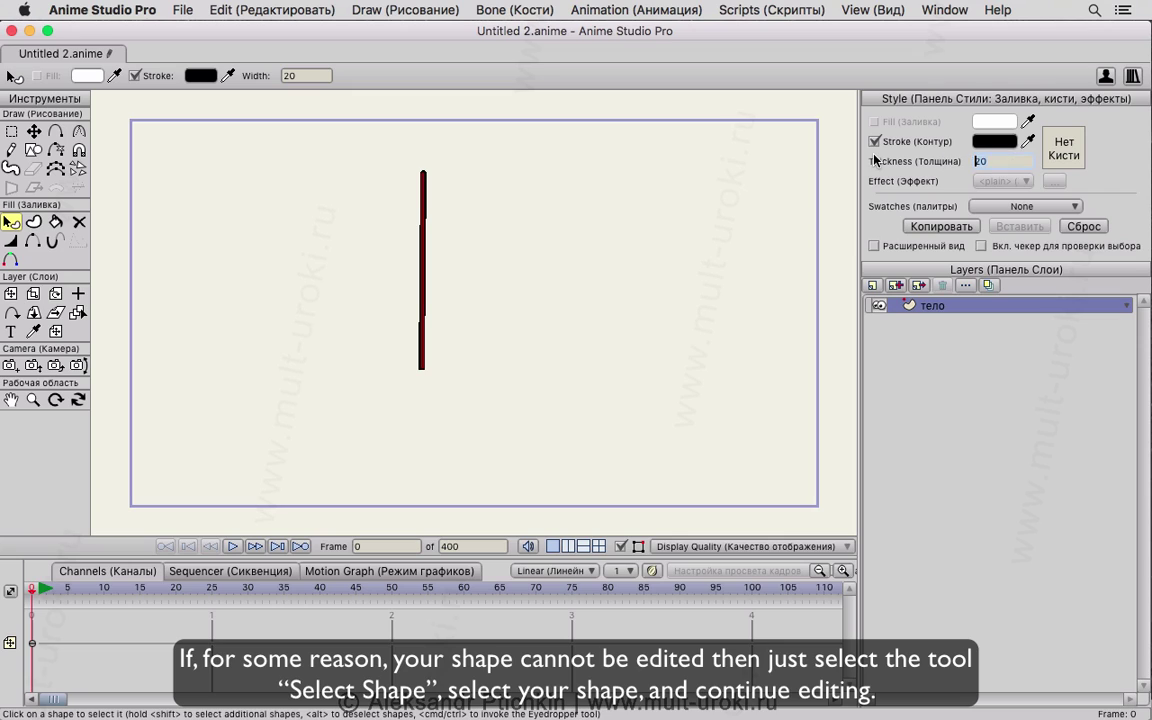
{"action": "type", "text": "50"}
{"action": "key", "text": "Return"}
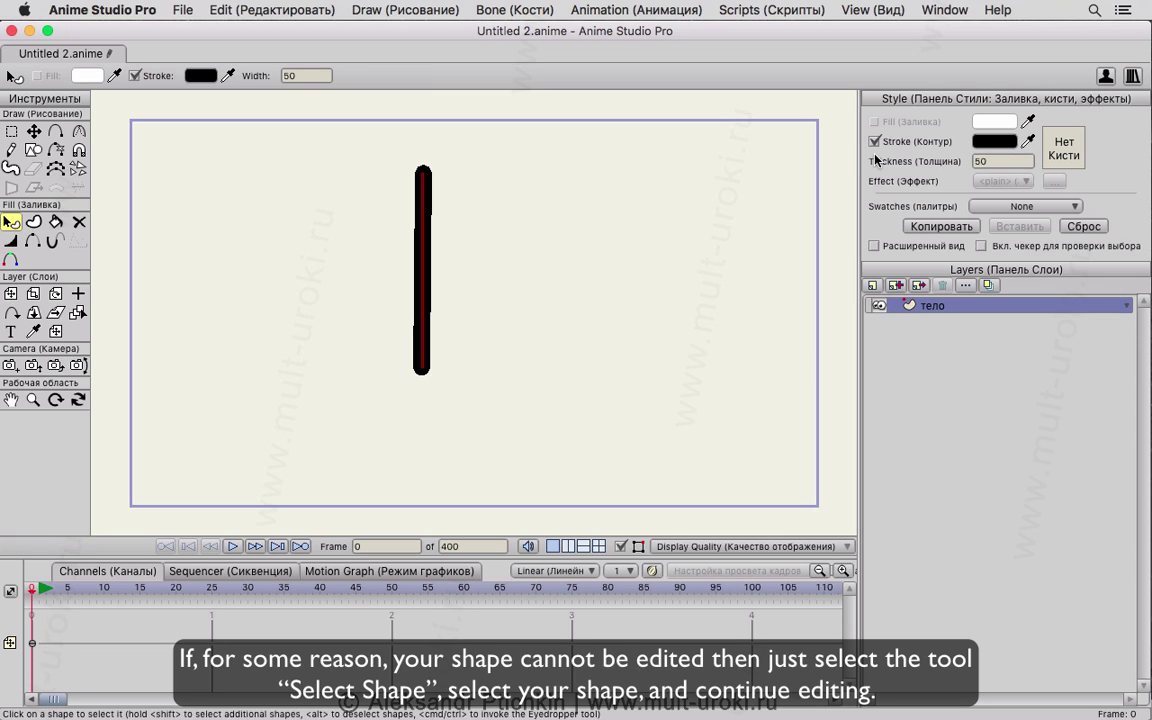
{"action": "left_click", "coordinate": [996, 166]}
{"action": "type", "text": "30"}
{"action": "key", "text": "Return"}
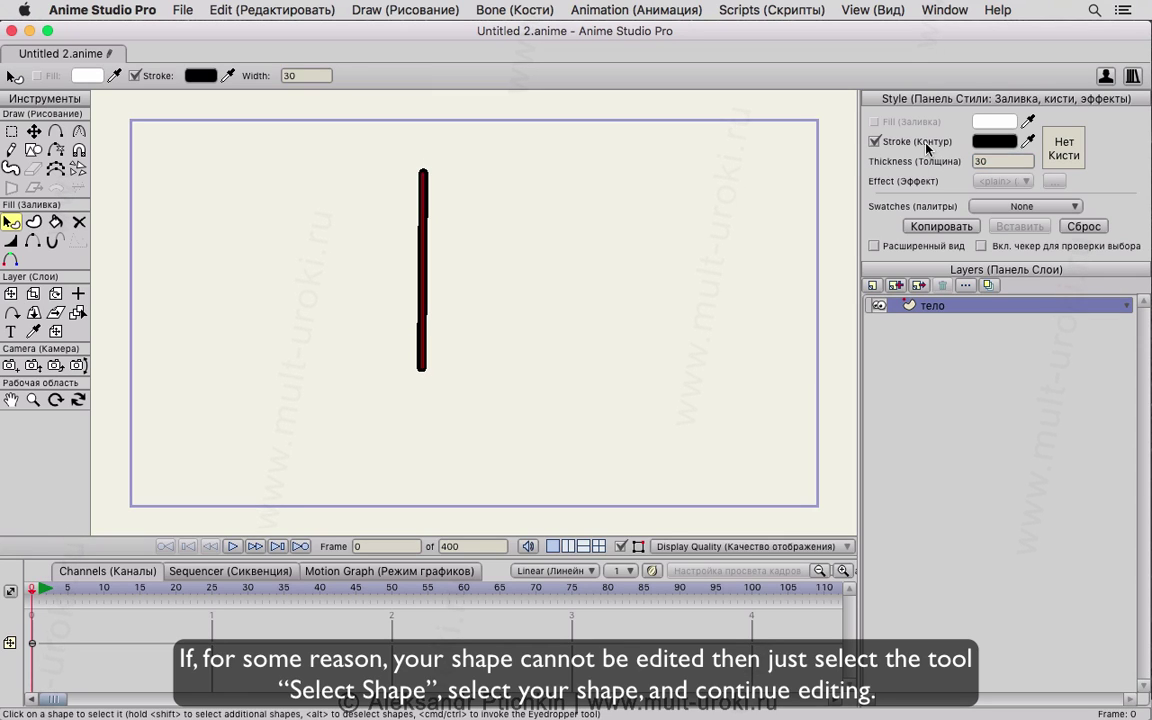
Step: Add a new vector layer named рука 1 above the body layer
{"action": "left_click", "coordinate": [871, 290]}
{"action": "left_click", "coordinate": [890, 304]}
{"action": "type", "text": "рука "}
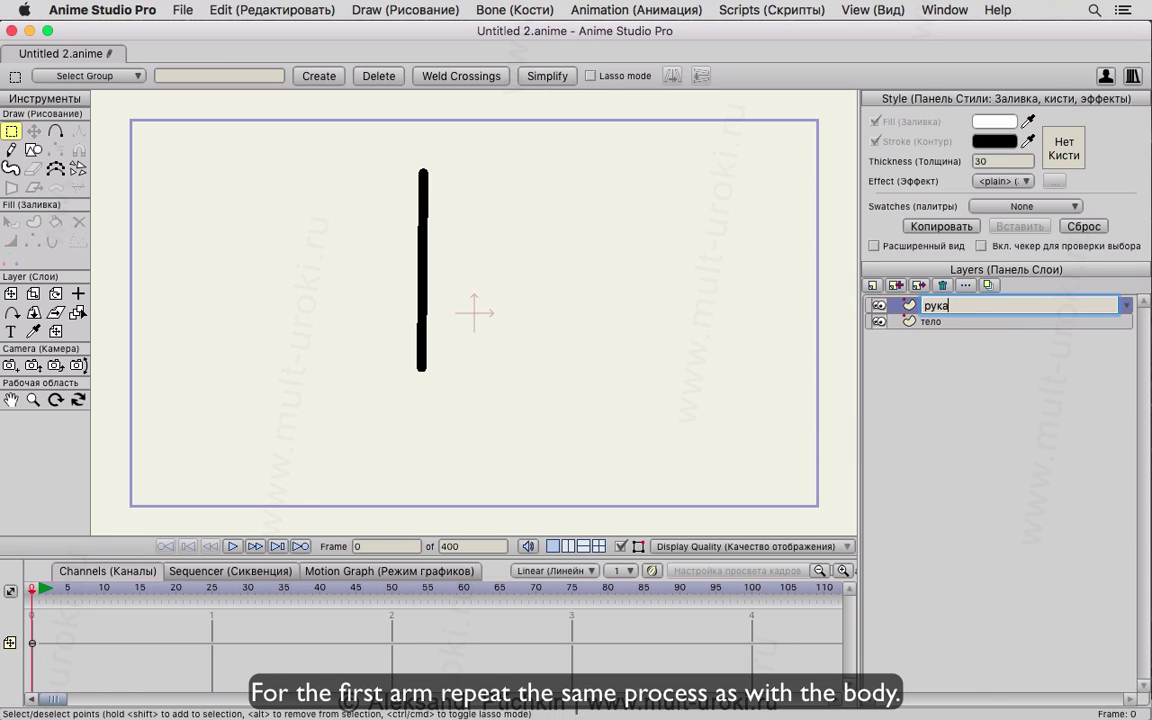
{"action": "type", "text": "1"}
{"action": "key", "text": "Return"}
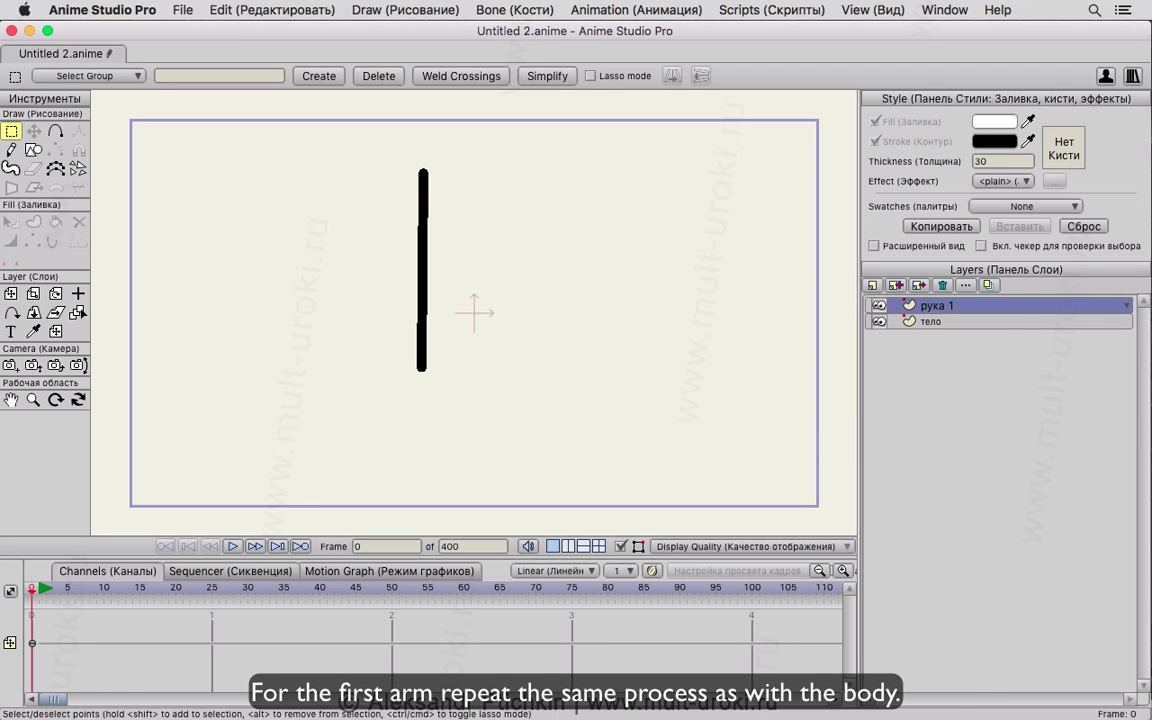
Step: Draw the first arm as a slanted line from the top of the body and create a shape from it
{"action": "left_click", "coordinate": [55, 131]}
{"action": "mouse_move", "coordinate": [421, 174]}
{"action": "left_mouse_down"}
{"action": "mouse_move", "coordinate": [450, 257]}
{"action": "mouse_move", "coordinate": [461, 255]}
{"action": "left_mouse_up"}
{"action": "left_click", "coordinate": [33, 222]}
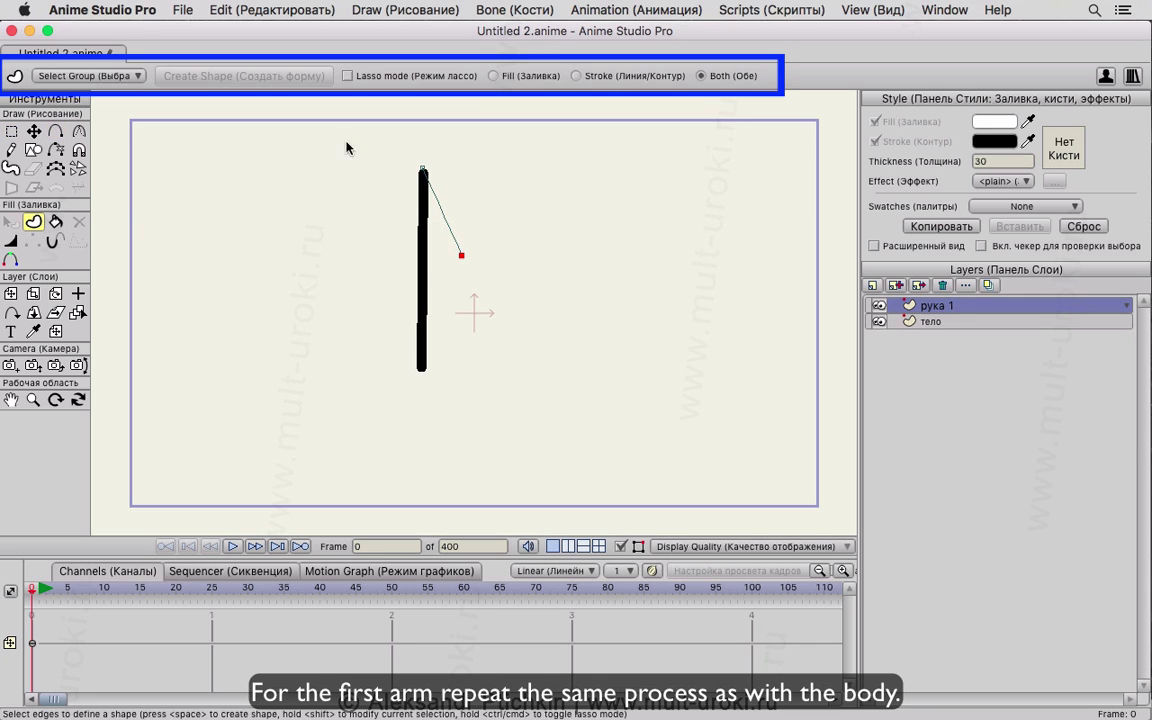
{"action": "left_click_drag", "start_coordinate": [350, 140], "coordinate": [496, 275]}
{"action": "left_click", "coordinate": [292, 80]}
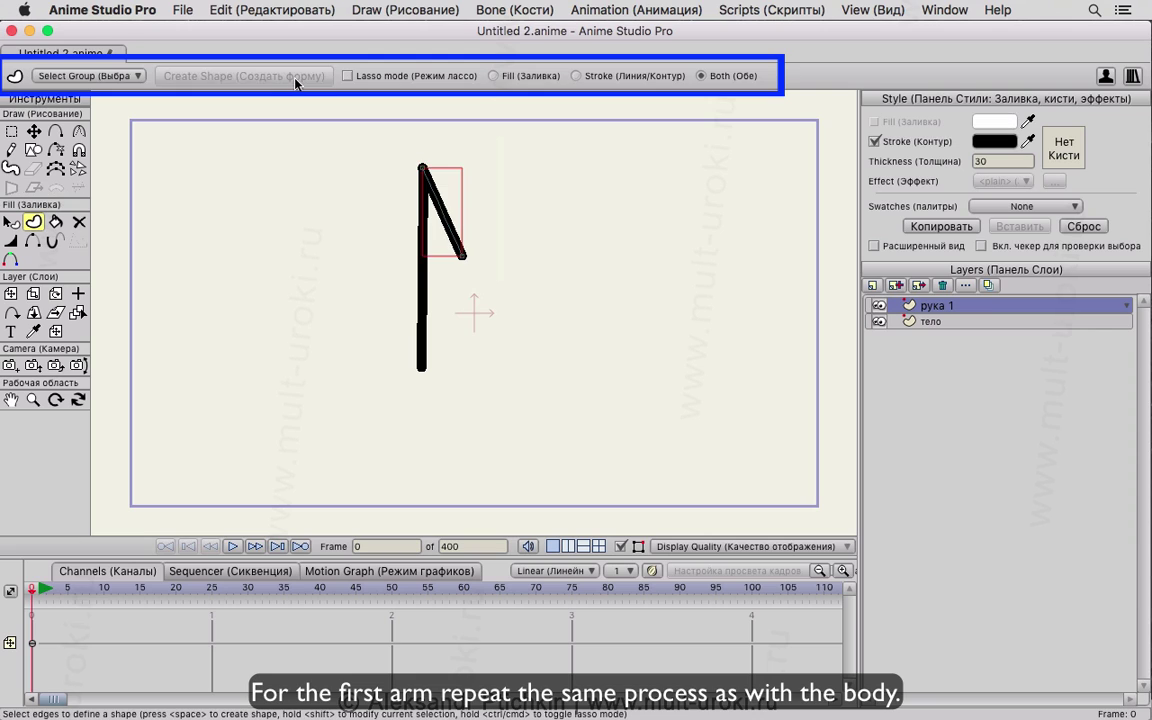
Step: Duplicate the first arm's layer as рука 2 and mirror it horizontally onto the opposite side of the body
{"action": "left_click", "coordinate": [896, 286]}
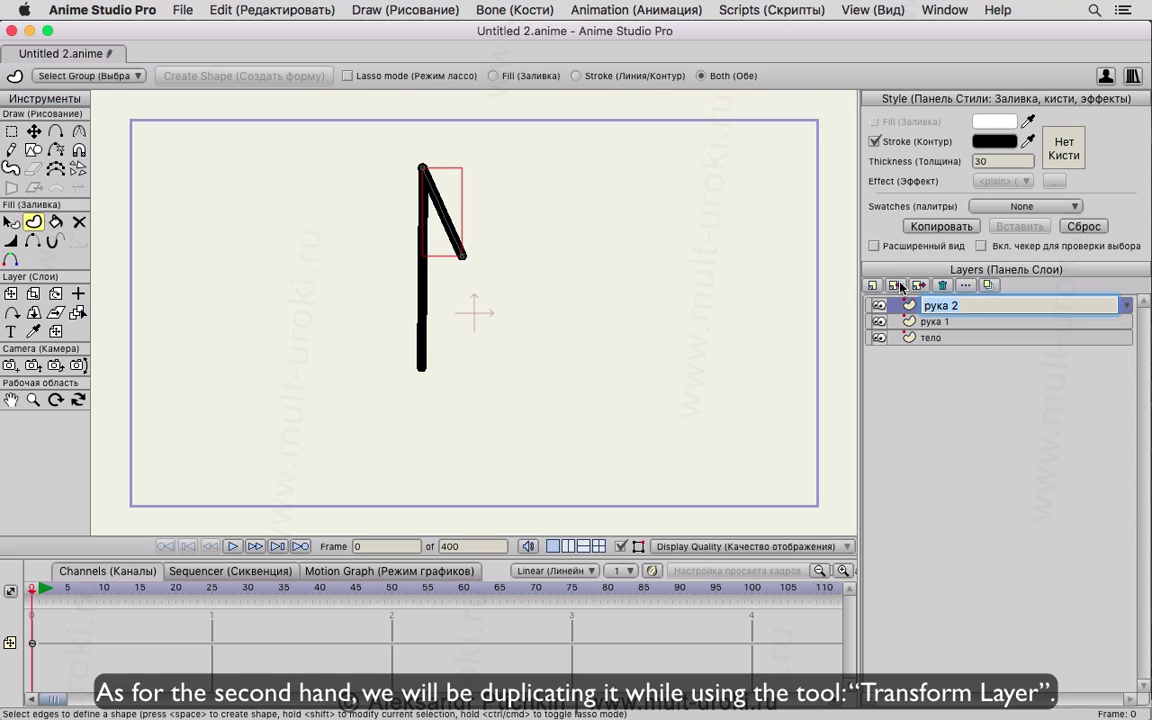
{"action": "left_click", "coordinate": [56, 331]}
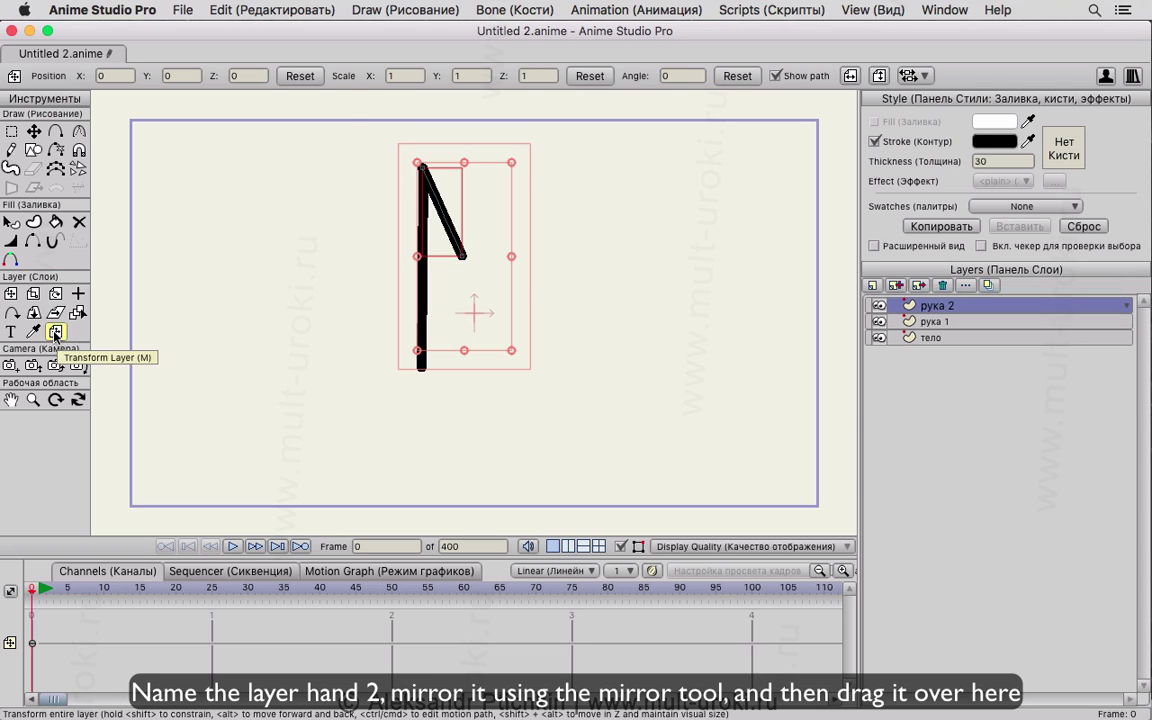
{"action": "left_click", "coordinate": [848, 77]}
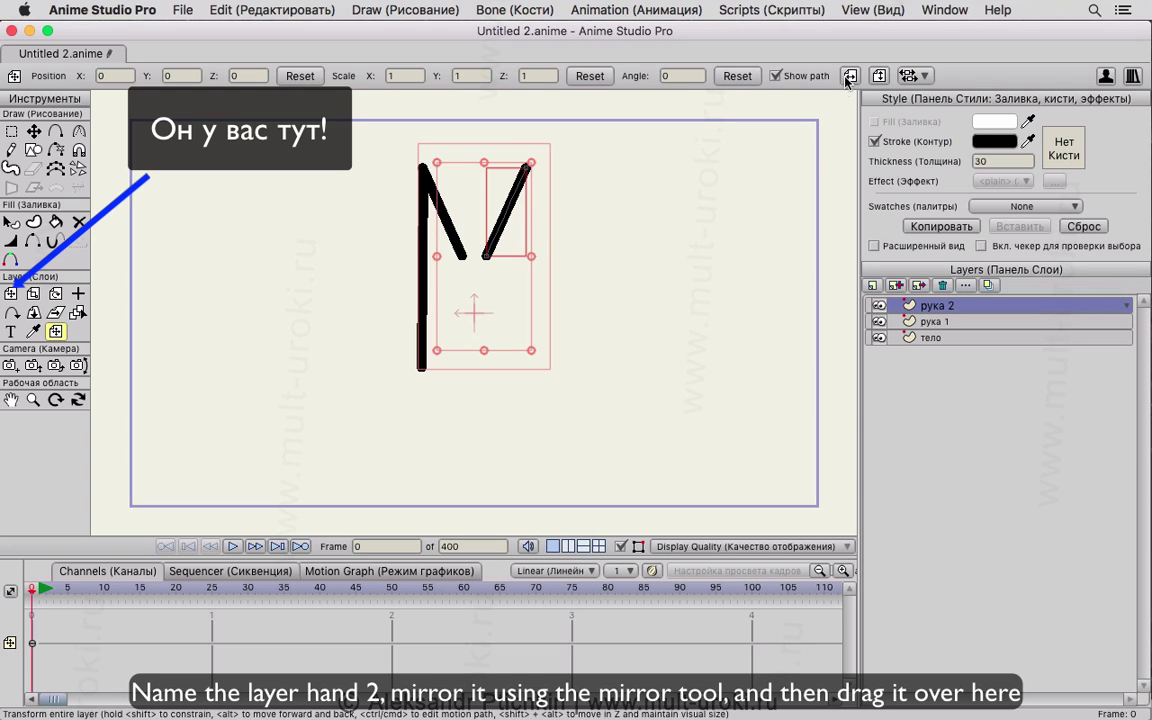
{"action": "left_click_drag", "start_coordinate": [508, 214], "coordinate": [401, 217]}
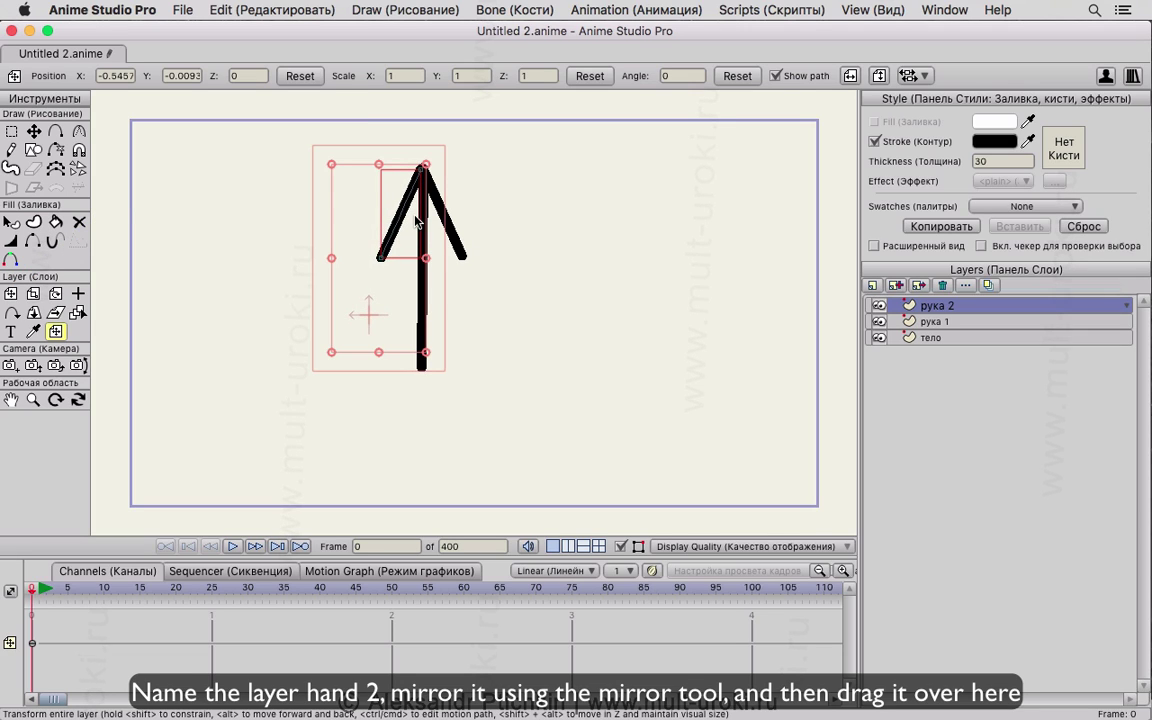
Step: Duplicate the рука 2 layer and name the copy нога 2
{"action": "left_click", "coordinate": [897, 286]}
{"action": "double_click", "coordinate": [938, 306]}
{"action": "type", "text": "но"}
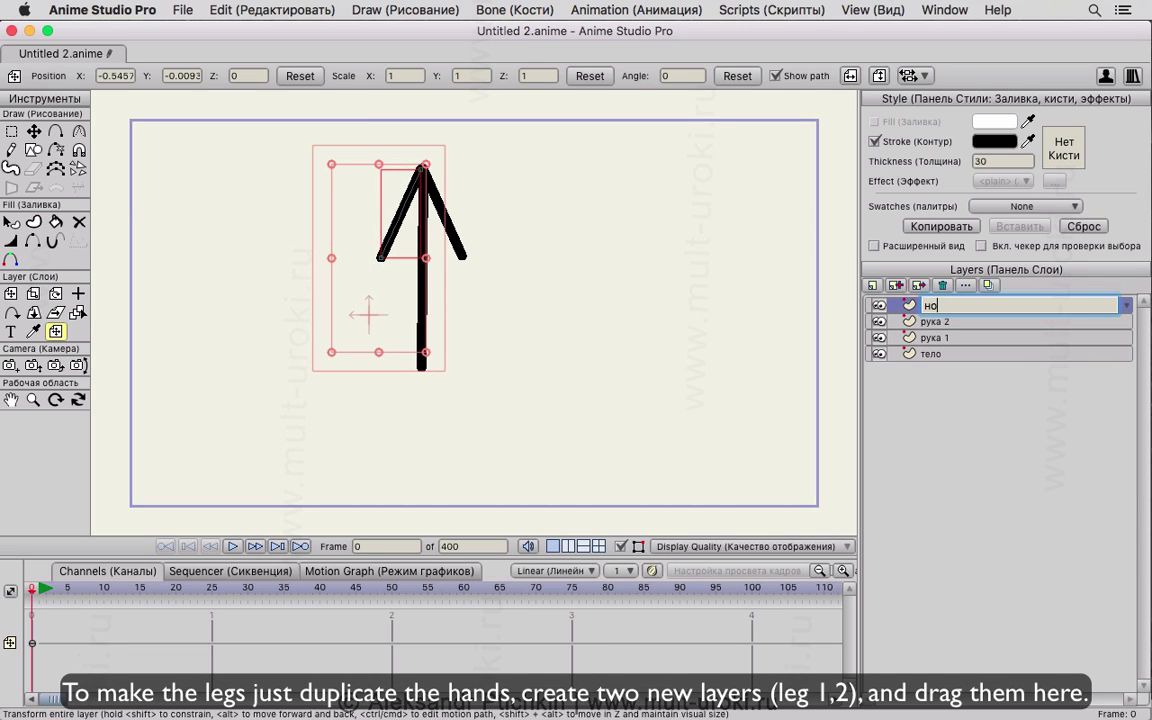
{"action": "type", "text": "га 2"}
{"action": "key", "text": "Return"}
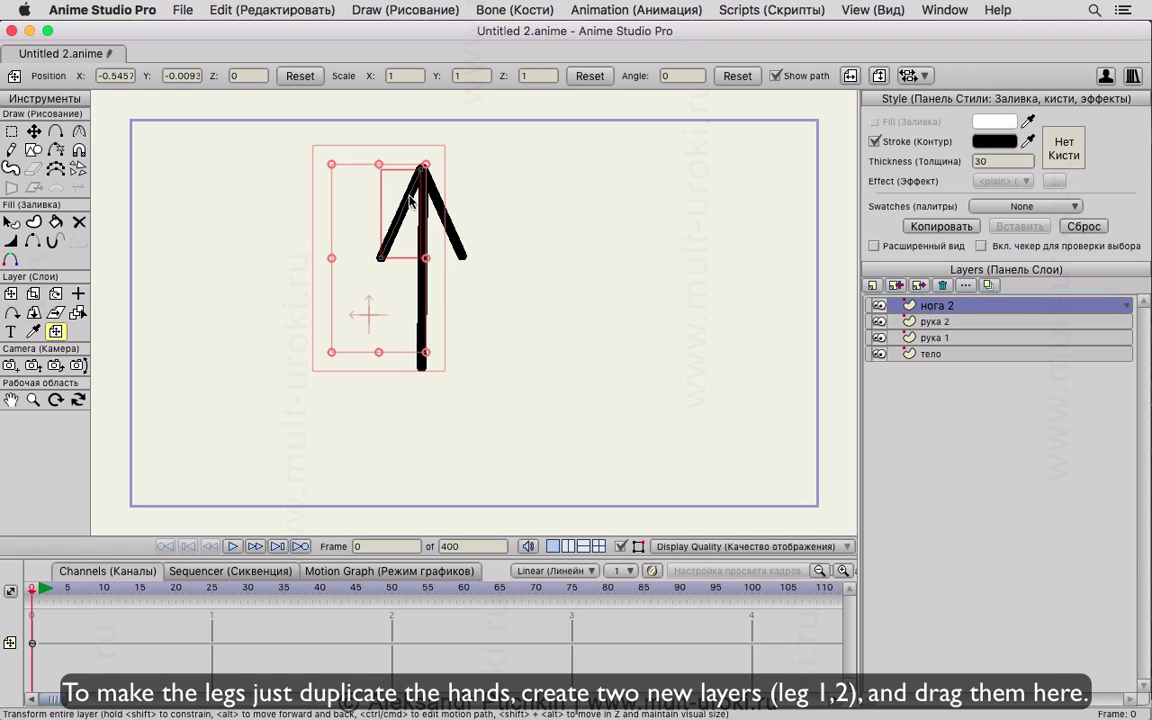
Step: Move the нога 2 line down to the lower end of the body and stretch its free end into a longer leg
{"action": "left_click_drag", "start_coordinate": [410, 200], "coordinate": [409, 399]}
{"action": "left_click_drag", "start_coordinate": [495, 397], "coordinate": [501, 347]}
{"action": "left_click", "coordinate": [34, 131]}
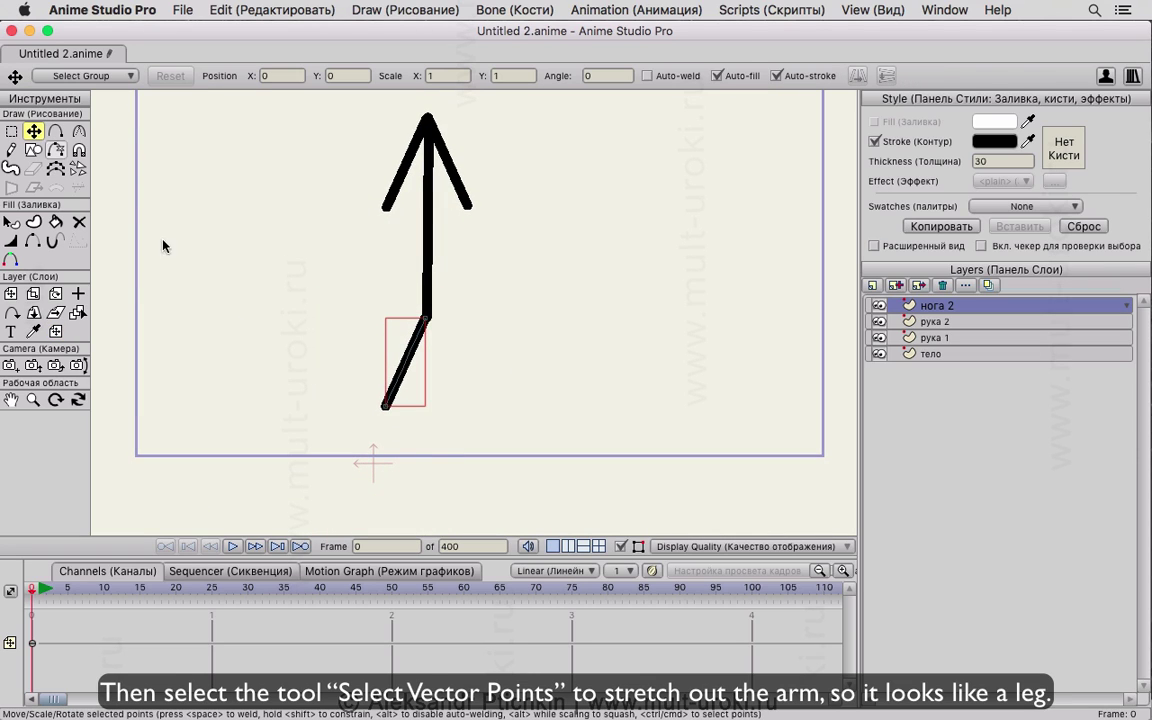
{"action": "left_click_drag", "start_coordinate": [385, 405], "coordinate": [367, 428]}
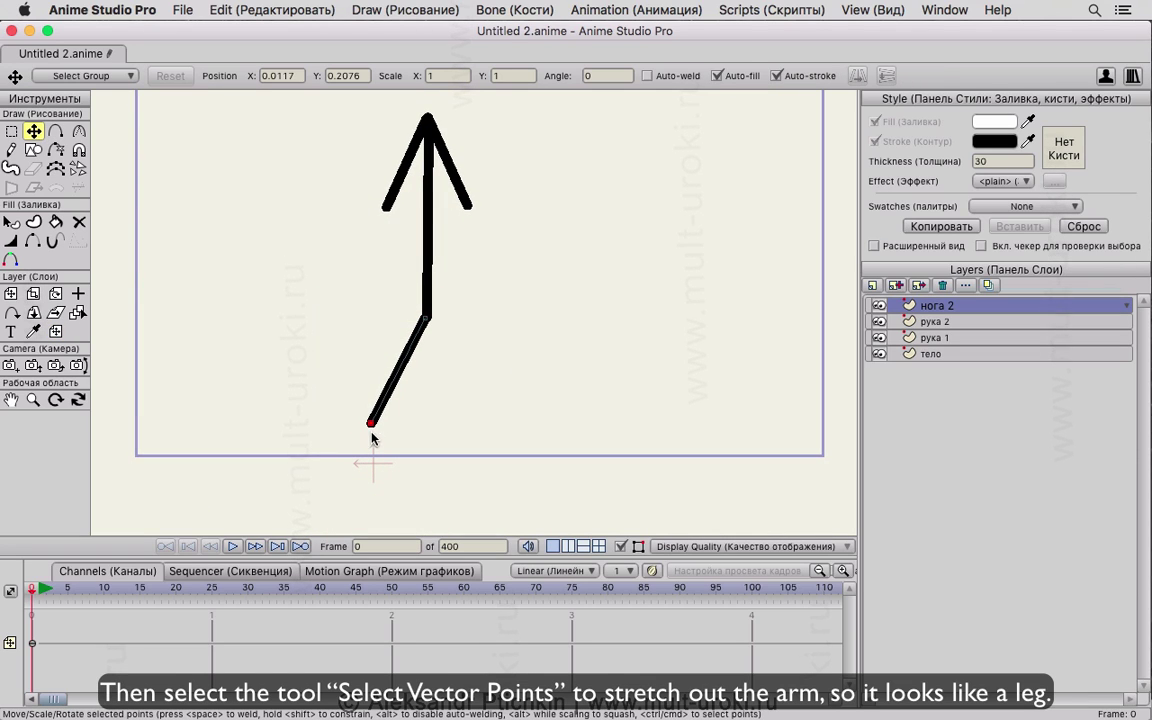
Step: Duplicate the leg's layer as нога 1 and mirror it horizontally onto the other side of the hip
{"action": "left_click", "coordinate": [896, 287]}
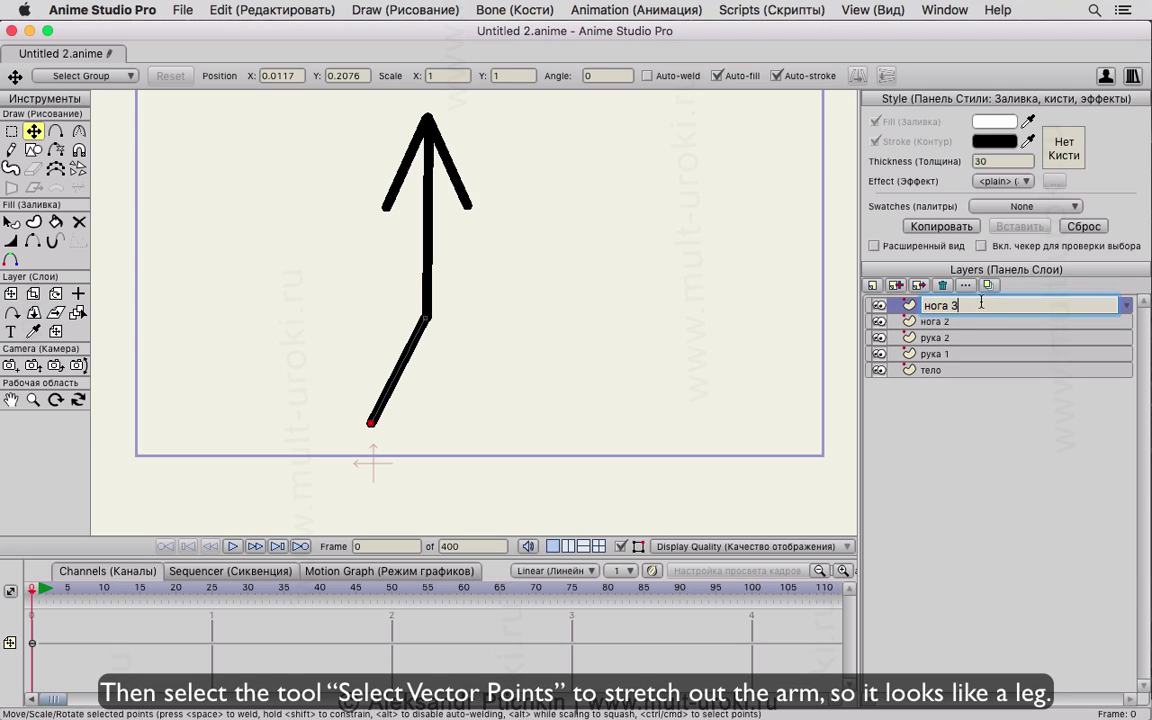
{"action": "key", "text": "Return"}
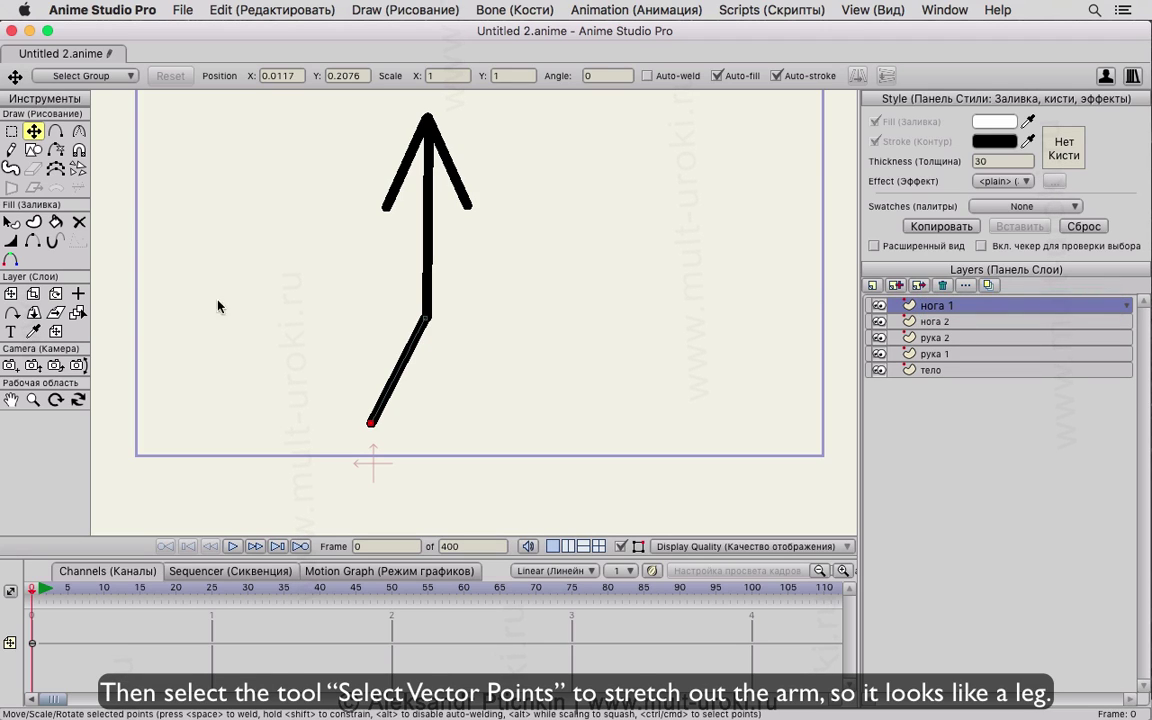
{"action": "left_click", "coordinate": [55, 331]}
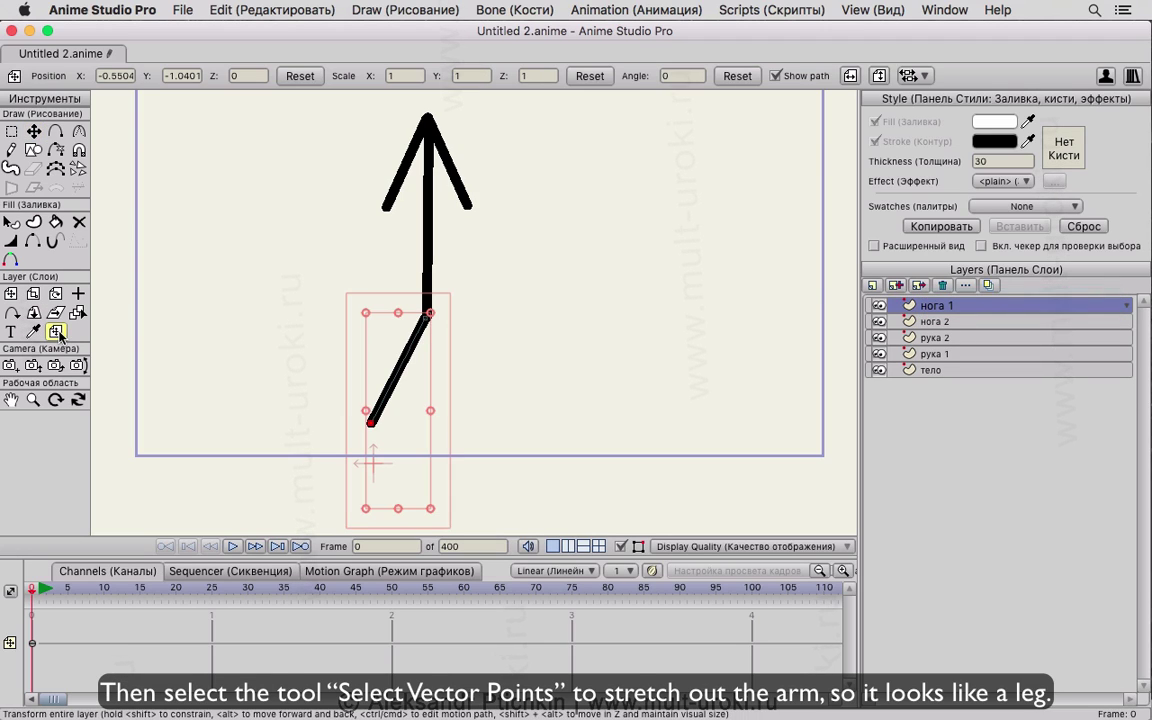
{"action": "left_click", "coordinate": [850, 75]}
{"action": "left_click_drag", "start_coordinate": [352, 380], "coordinate": [468, 383]}
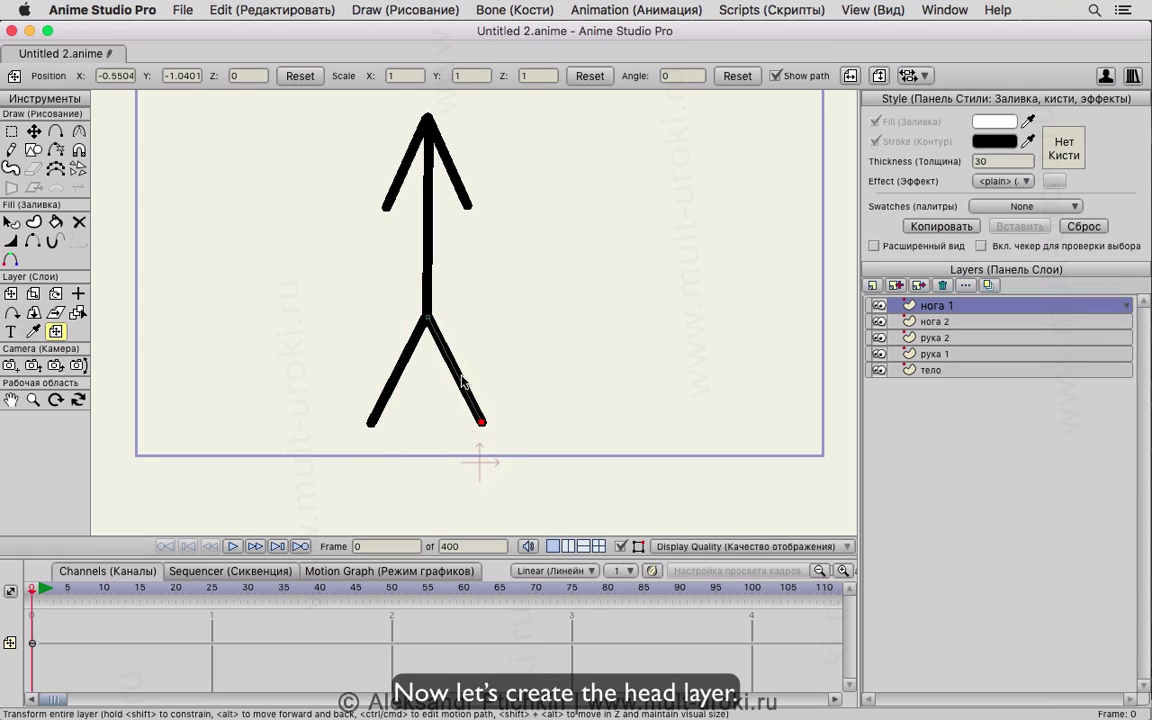
Step: Add a new vector layer above the legs and draw a white-filled circle with a black outline on it as the head
{"action": "left_click", "coordinate": [872, 285]}
{"action": "left_click", "coordinate": [902, 302]}
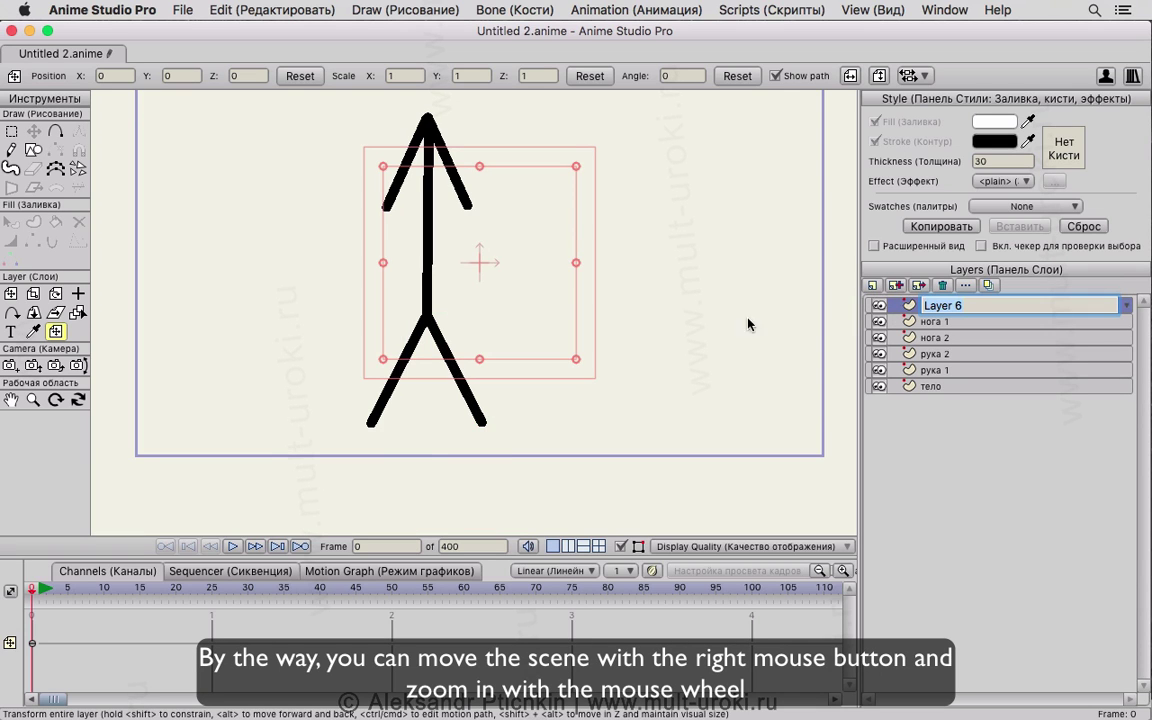
{"action": "left_click_drag", "start_coordinate": [630, 184], "coordinate": [535, 296]}
{"action": "scroll", "coordinate": [526, 286], "scroll_direction": "up", "scroll_amount": 10}
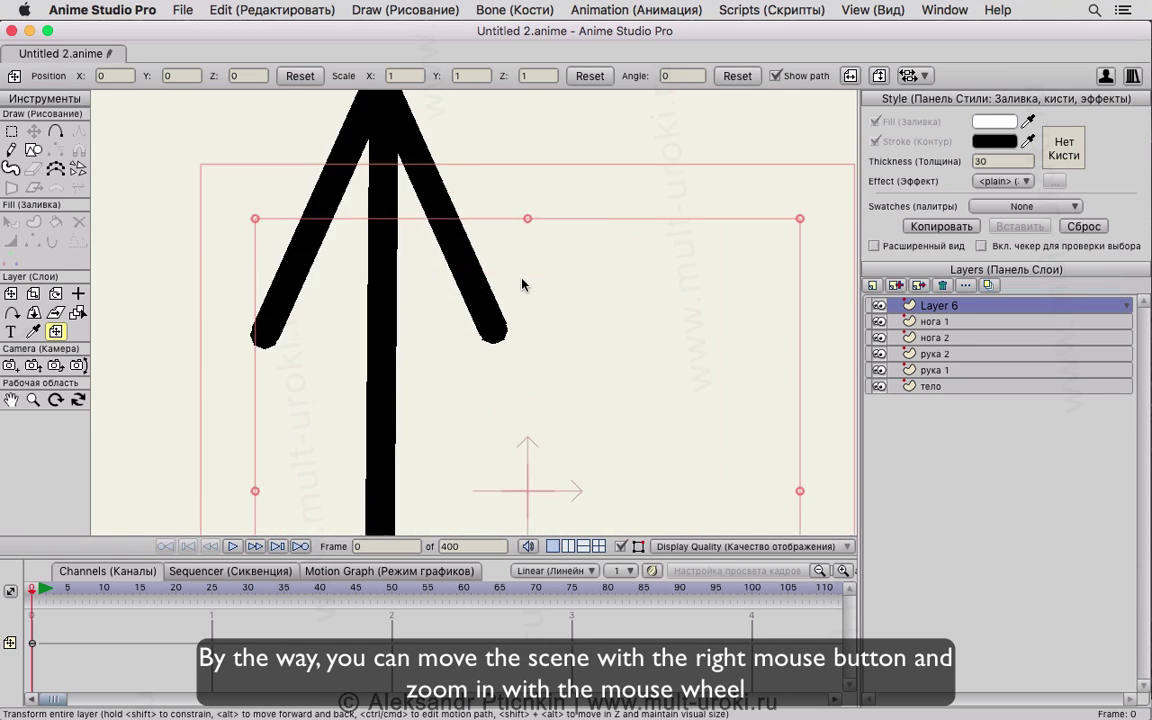
{"action": "scroll", "coordinate": [534, 268], "scroll_direction": "down", "scroll_amount": 2}
{"action": "scroll", "coordinate": [545, 272], "scroll_direction": "down", "scroll_amount": 4}
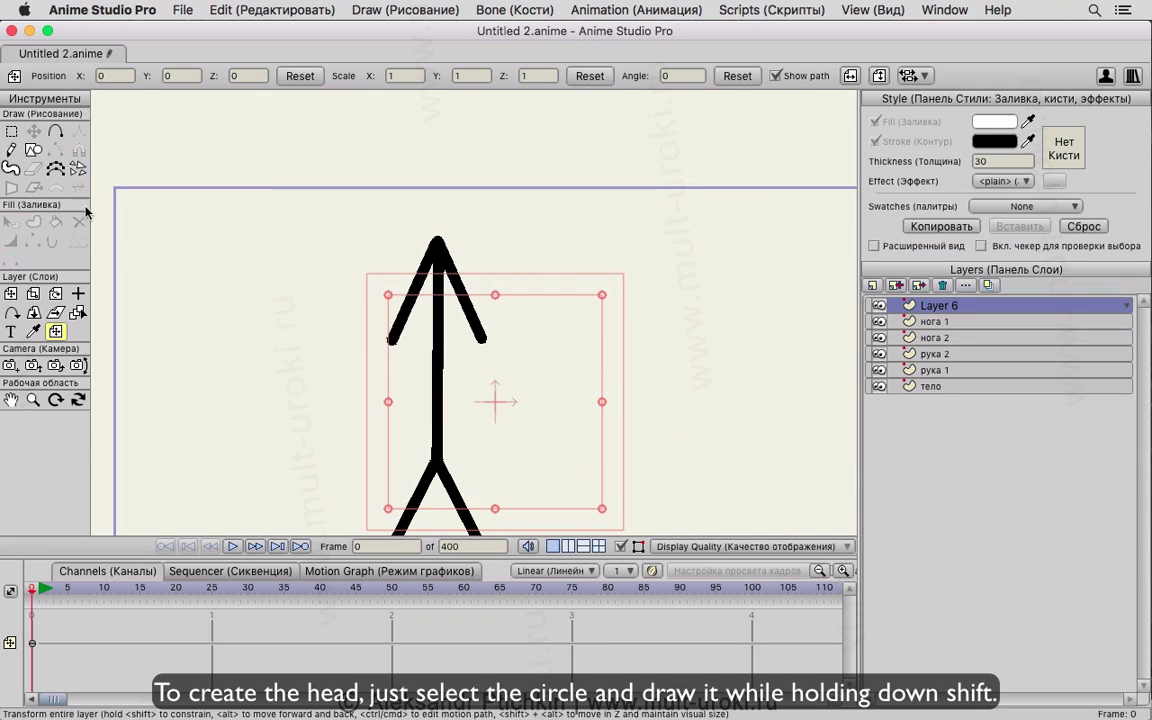
{"action": "left_click", "coordinate": [33, 150]}
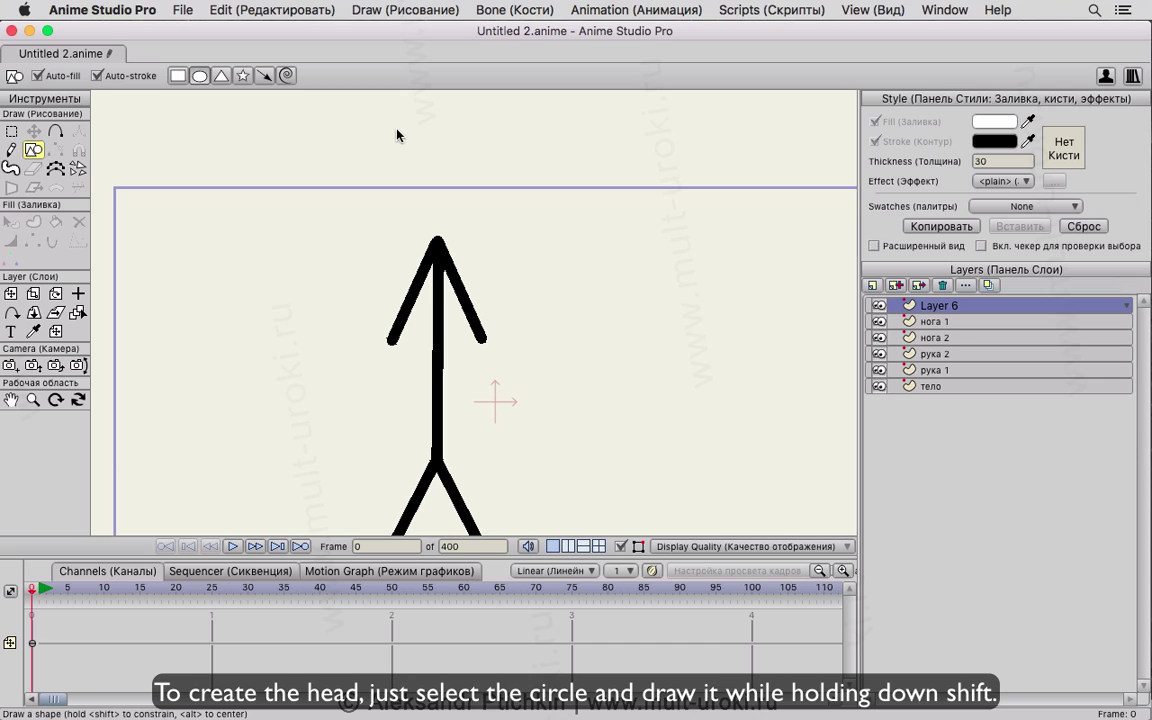
{"action": "left_click_drag", "start_coordinate": [405, 150], "coordinate": [517, 244]}
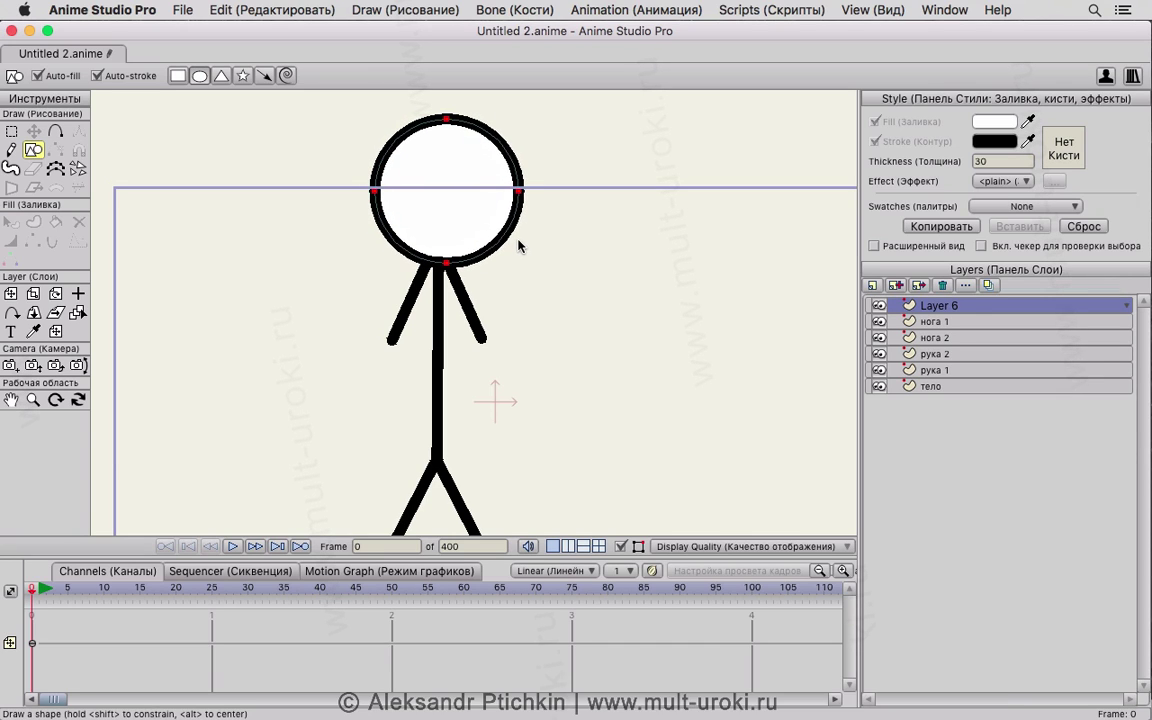
Step: Move the head layer so the circle rests centered on top of the body line
{"action": "left_click", "coordinate": [55, 332]}
{"action": "left_click_drag", "start_coordinate": [462, 207], "coordinate": [456, 180]}
{"action": "left_click_drag", "start_coordinate": [552, 174], "coordinate": [553, 226]}
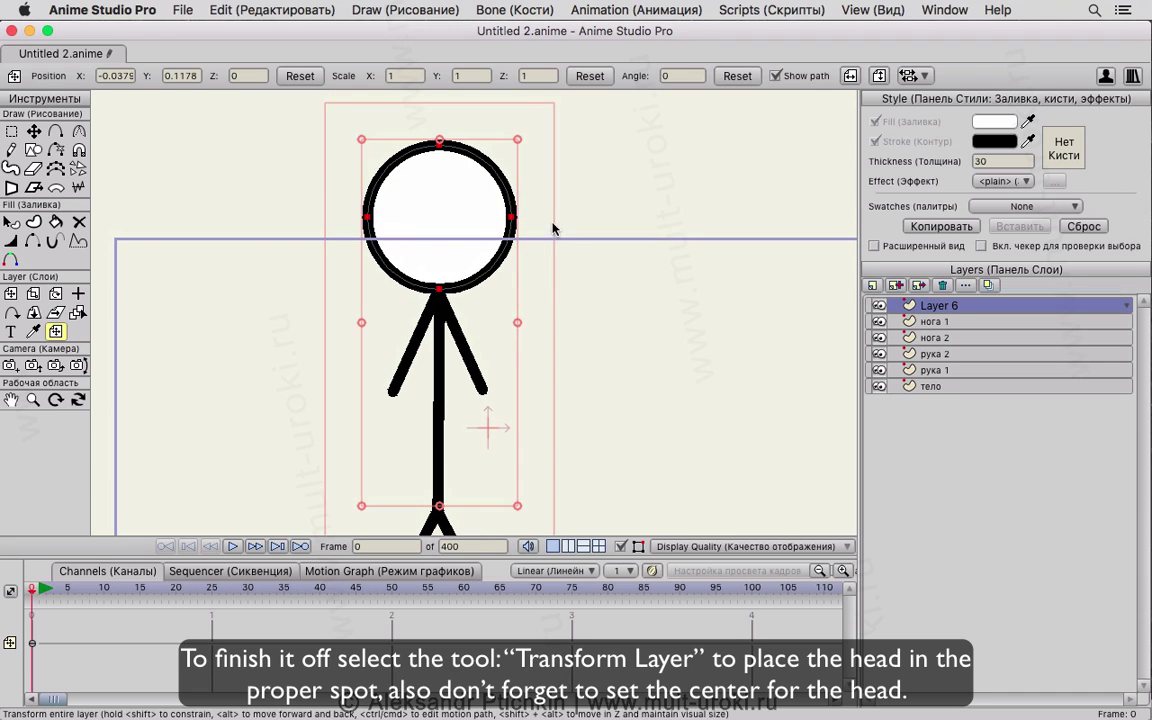
{"action": "mouse_move", "coordinate": [435, 225]}
{"action": "left_mouse_down"}
{"action": "mouse_move", "coordinate": [430, 238]}
{"action": "mouse_move", "coordinate": [436, 213]}
{"action": "left_mouse_up"}
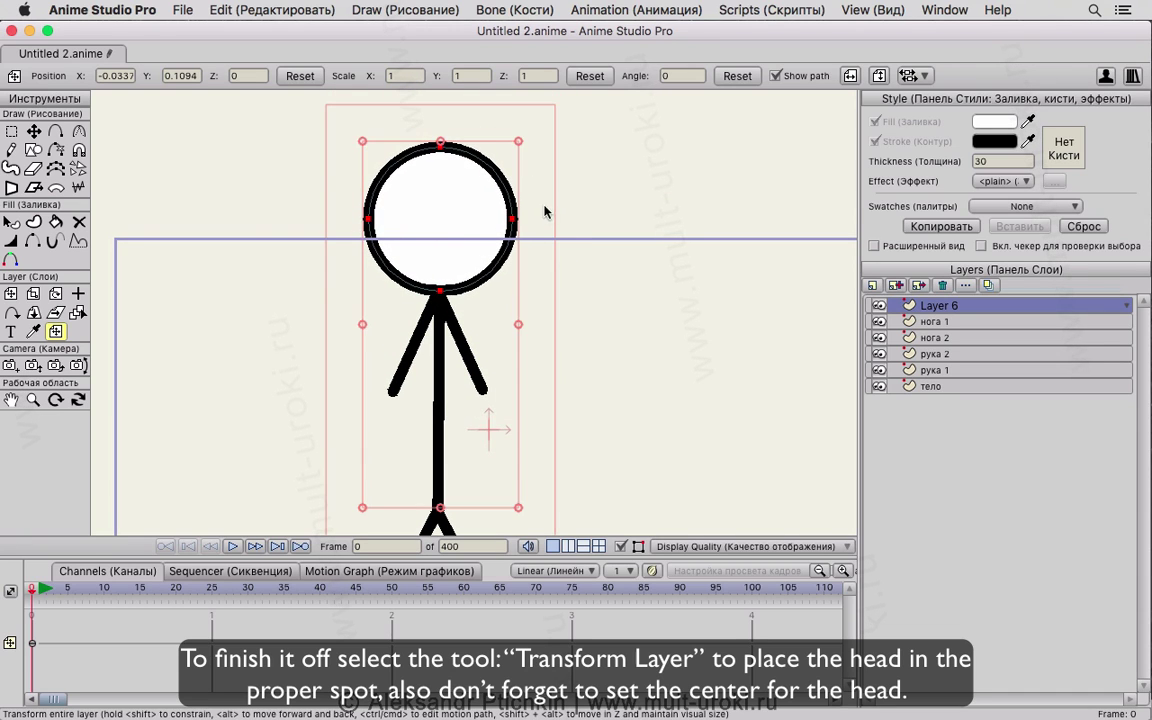
{"action": "left_click_drag", "start_coordinate": [534, 203], "coordinate": [545, 128]}
Step: Set the head layer's origin at the circle's center, then rotate the head to about -18.5 degrees and realign it over the body
{"action": "left_click", "coordinate": [78, 293]}
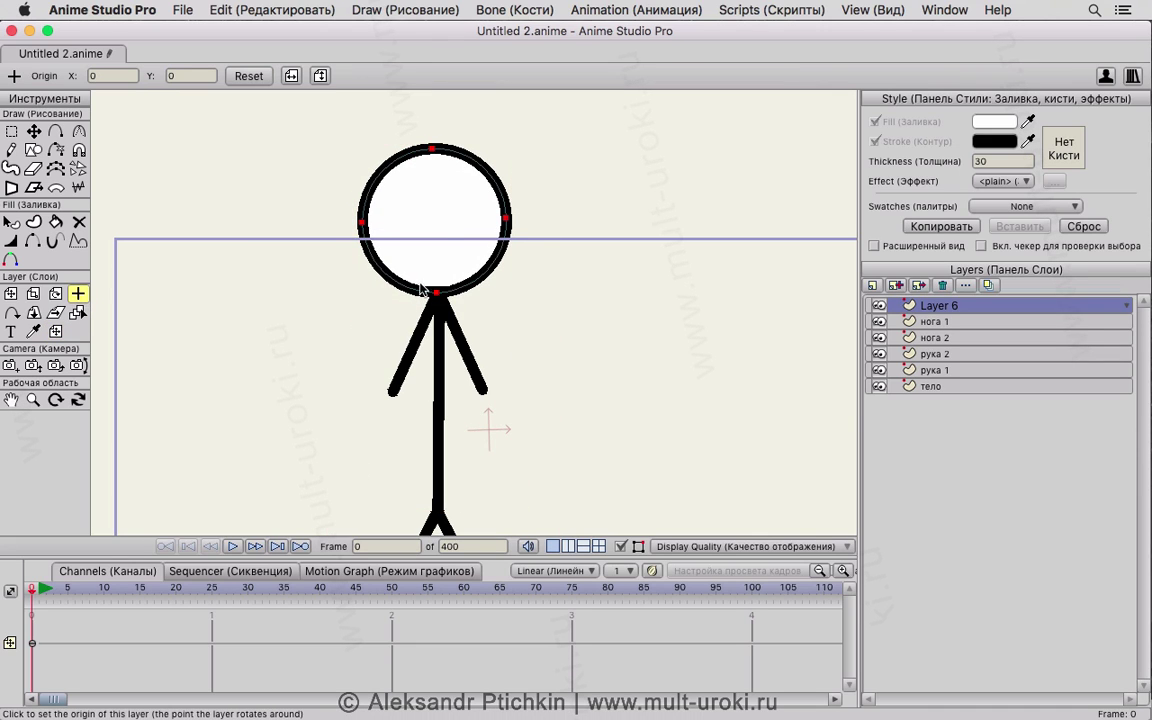
{"action": "left_click", "coordinate": [432, 220]}
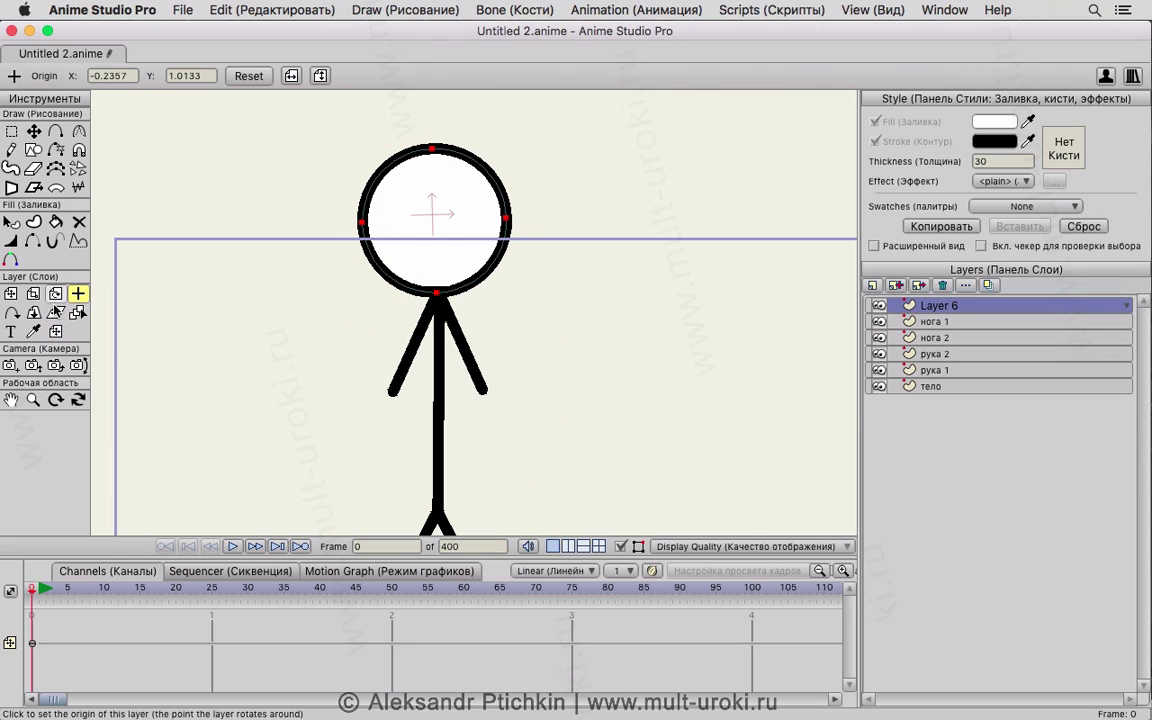
{"action": "left_click", "coordinate": [55, 331]}
{"action": "left_click_drag", "start_coordinate": [518, 201], "coordinate": [550, 234]}
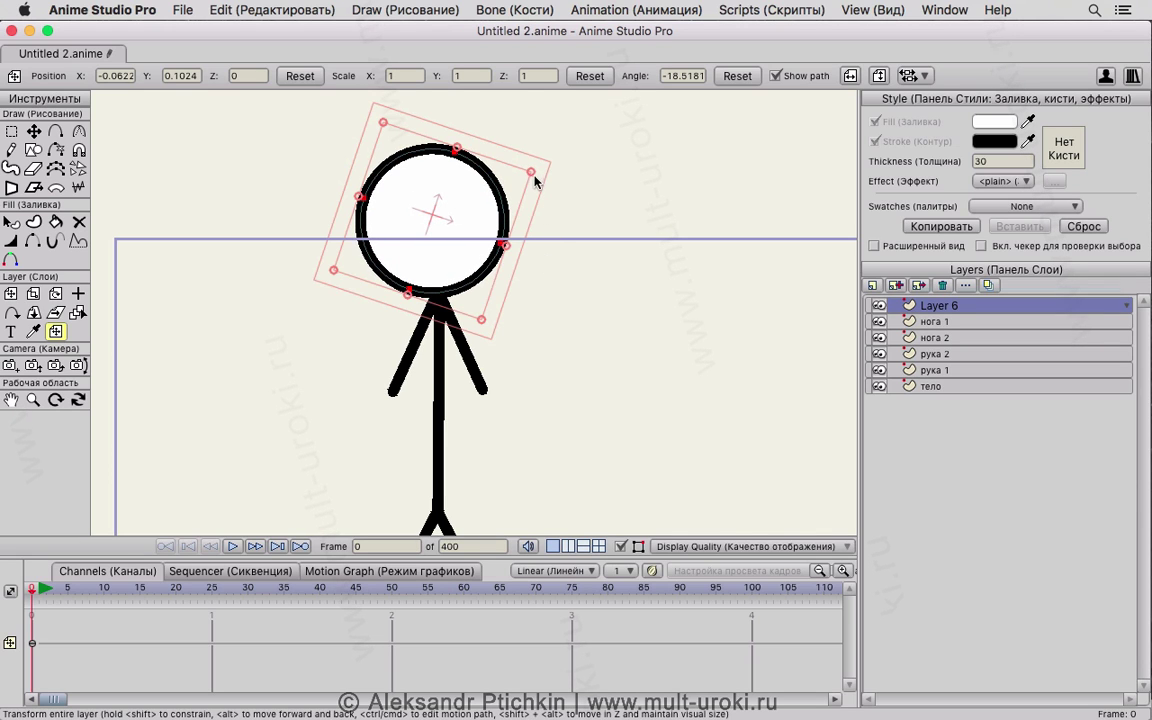
{"action": "mouse_move", "coordinate": [533, 175]}
{"action": "left_mouse_down"}
{"action": "mouse_move", "coordinate": [611, 154]}
{"action": "mouse_move", "coordinate": [550, 185]}
{"action": "left_mouse_up"}
Step: Add a bone layer and nest the head, leg, arm and body layers inside it
{"action": "scroll", "coordinate": [631, 368], "scroll_direction": "down", "scroll_amount": 1}
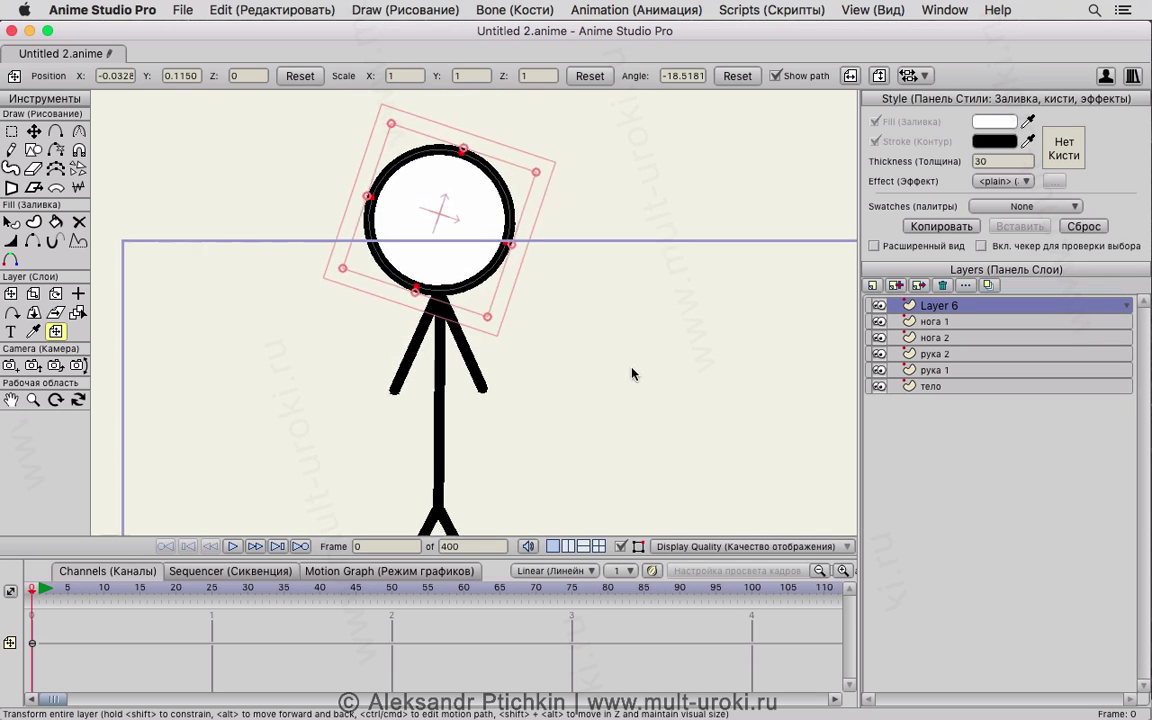
{"action": "scroll", "coordinate": [633, 373], "scroll_direction": "down", "scroll_amount": 5}
{"action": "left_click", "coordinate": [872, 285]}
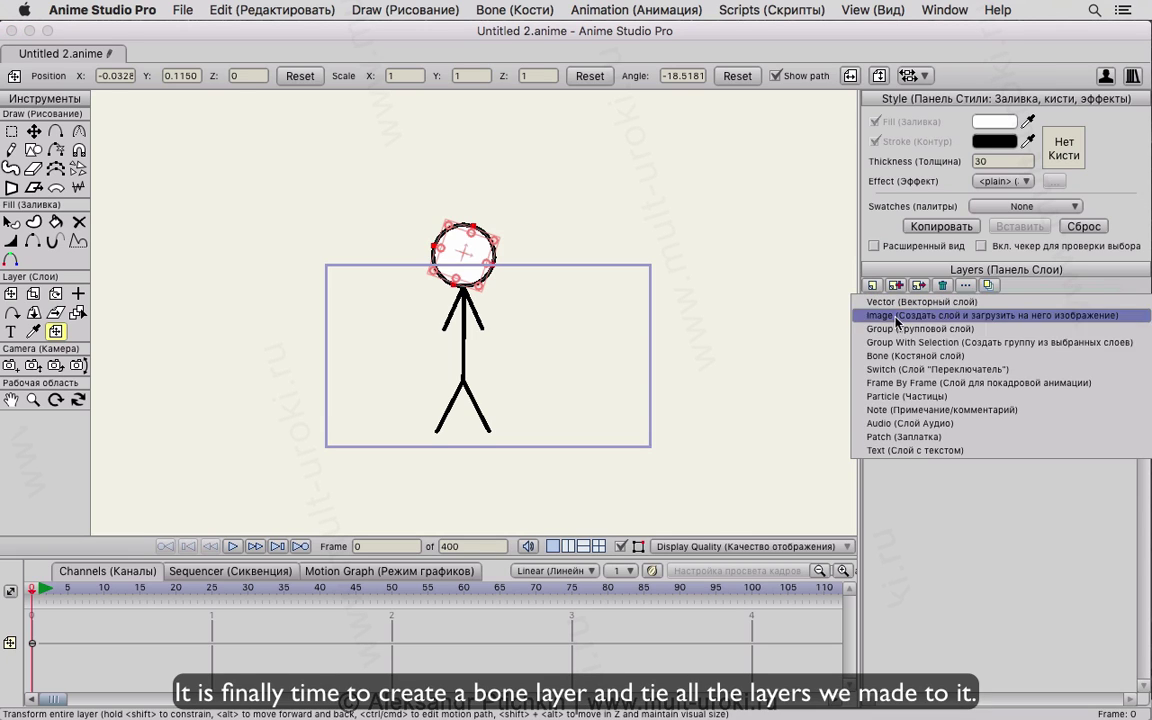
{"action": "left_click", "coordinate": [925, 362]}
{"action": "left_click", "coordinate": [935, 322]}
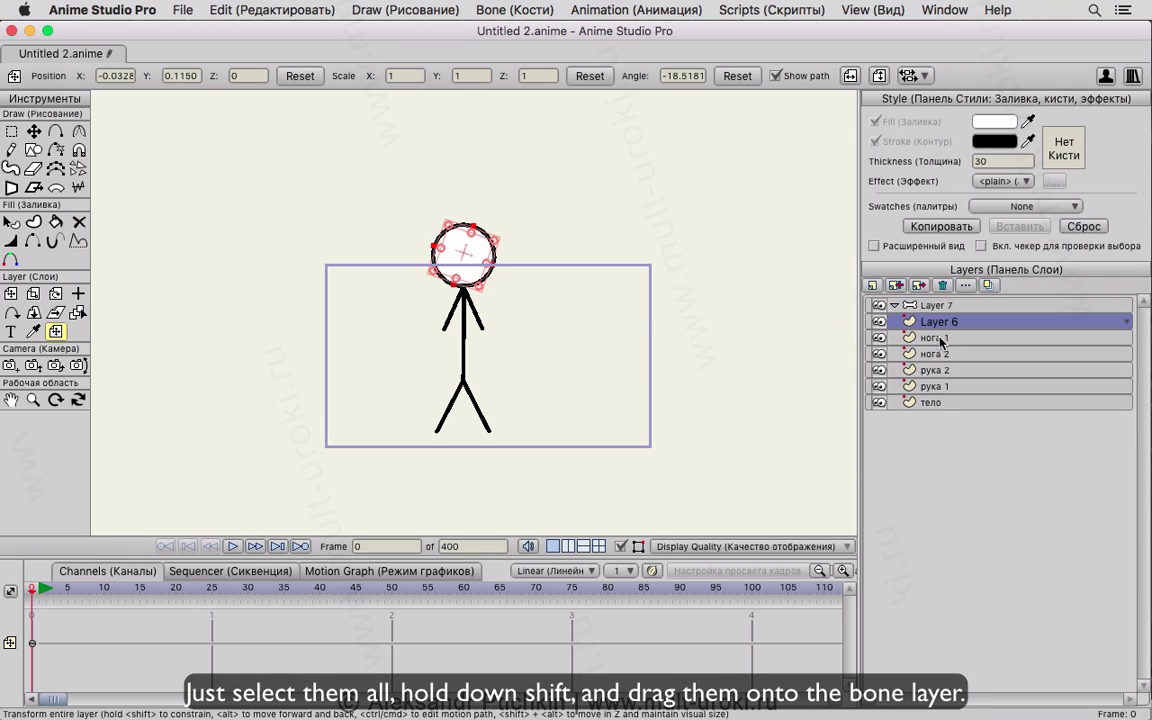
{"action": "left_click", "coordinate": [937, 402], "text": "shift"}
{"action": "left_click_drag", "start_coordinate": [928, 326], "coordinate": [900, 313]}
{"action": "left_click", "coordinate": [895, 305]}
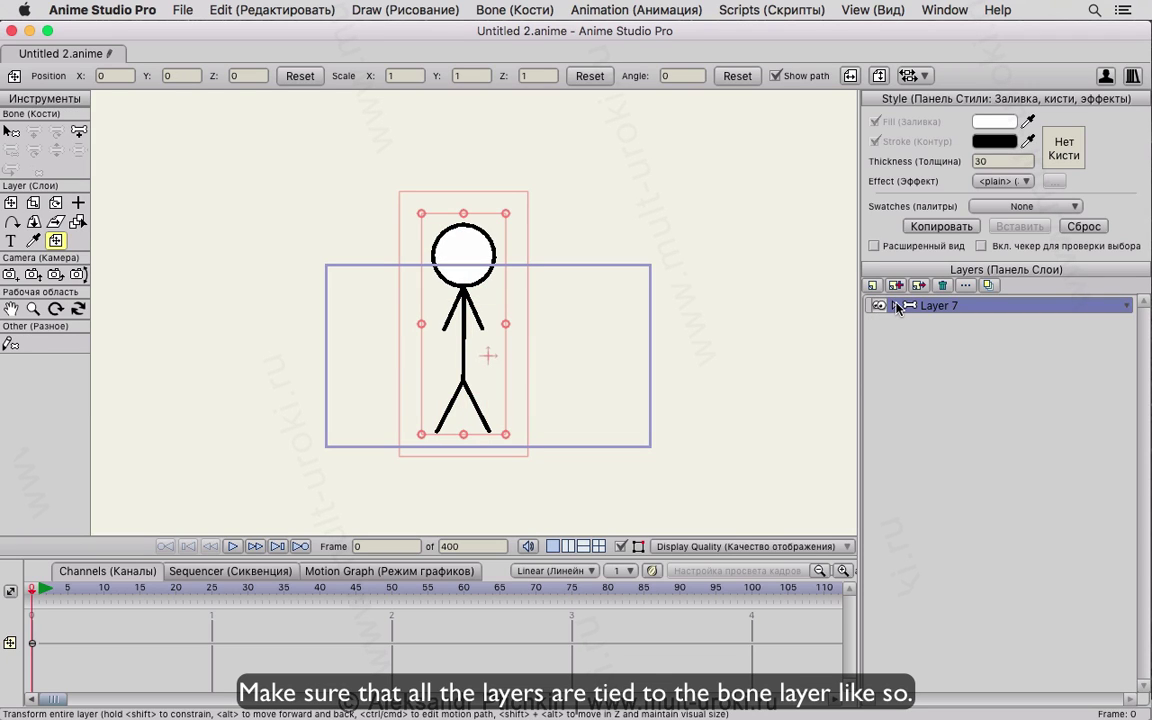
{"action": "left_click", "coordinate": [895, 305]}
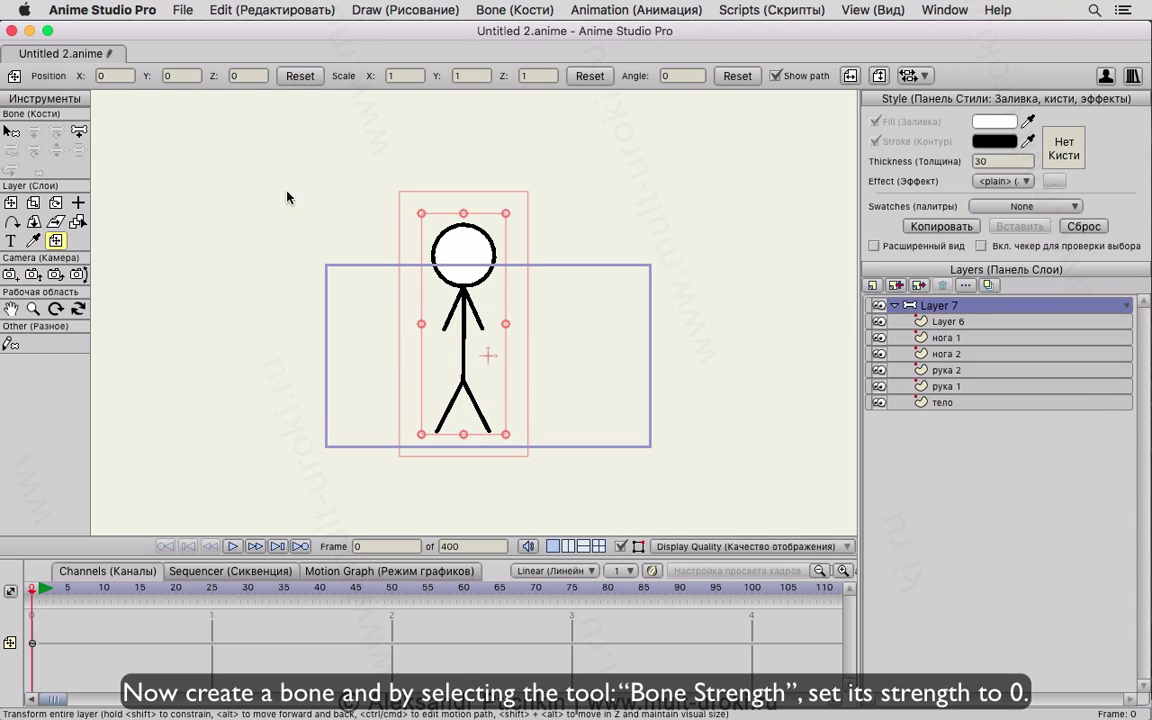
Step: Add a sideways bone starting at the hip and set its bone strength to 0
{"action": "left_click", "coordinate": [80, 132]}
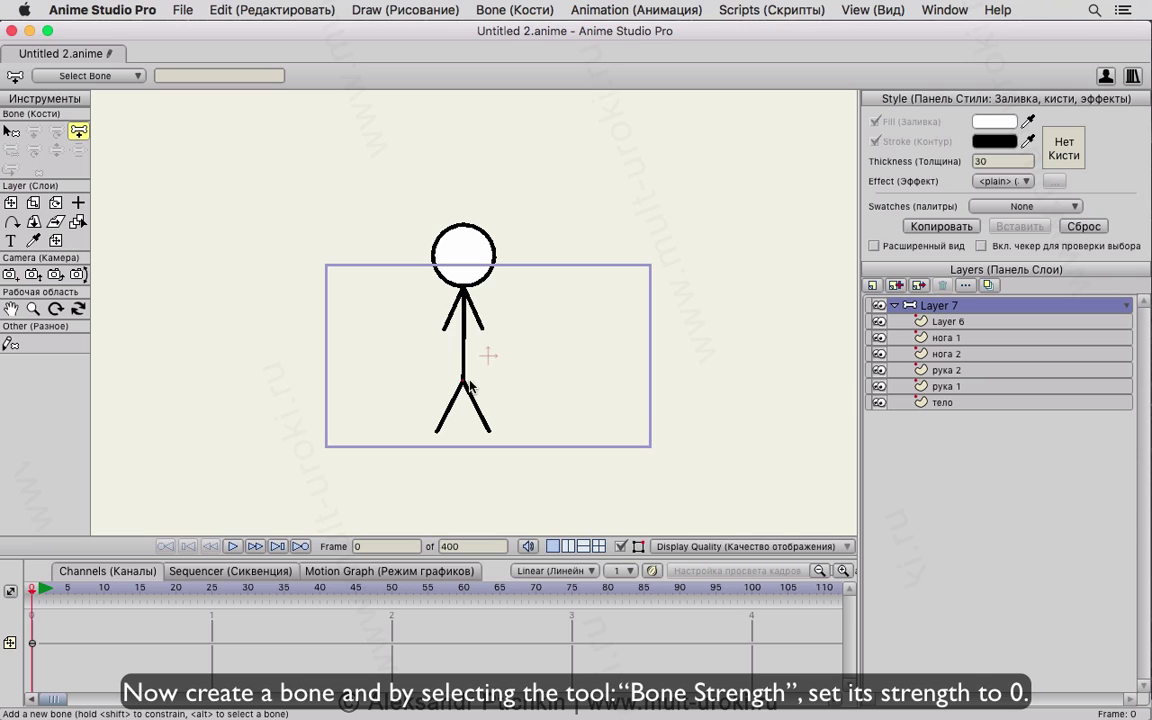
{"action": "left_click_drag", "start_coordinate": [540, 386], "coordinate": [548, 388]}
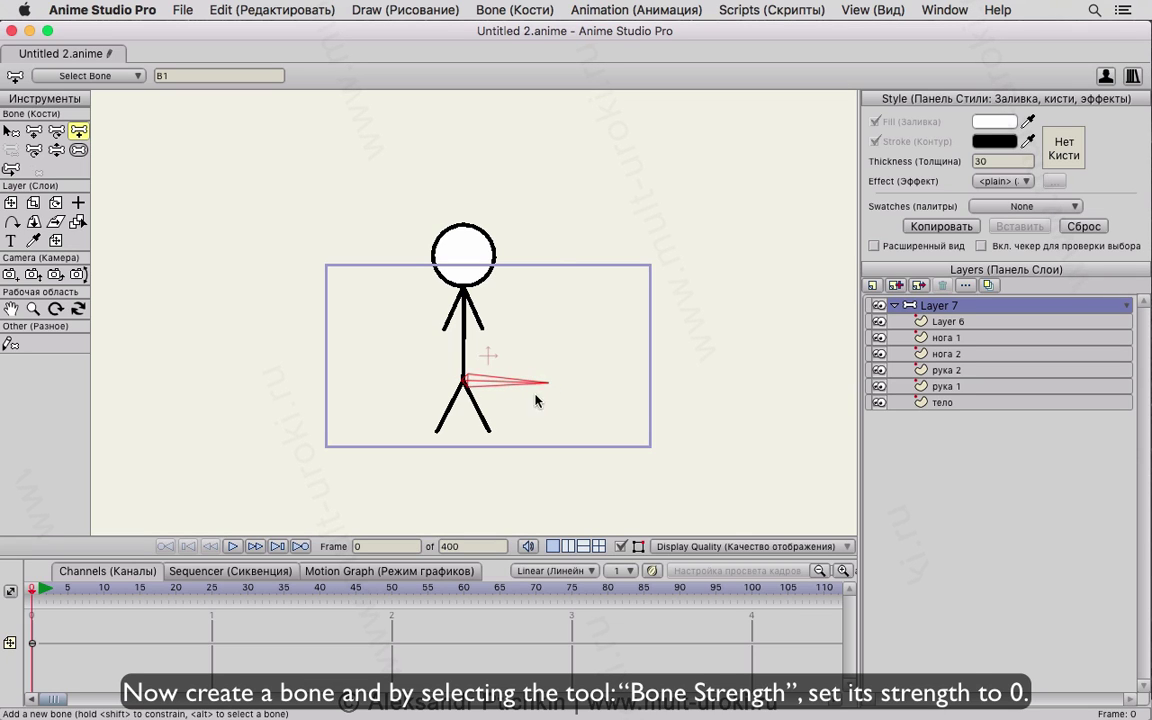
{"action": "scroll", "coordinate": [527, 450], "scroll_direction": "up", "scroll_amount": 5}
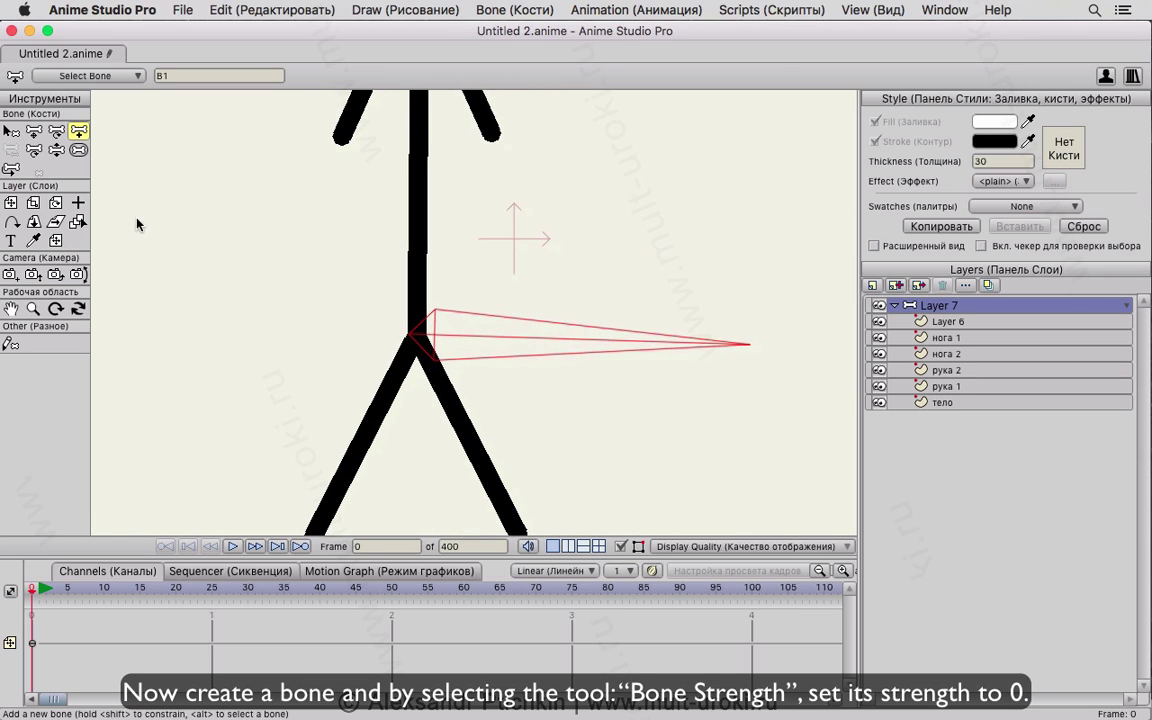
{"action": "left_click", "coordinate": [78, 150]}
{"action": "left_click_drag", "start_coordinate": [688, 344], "coordinate": [452, 342]}
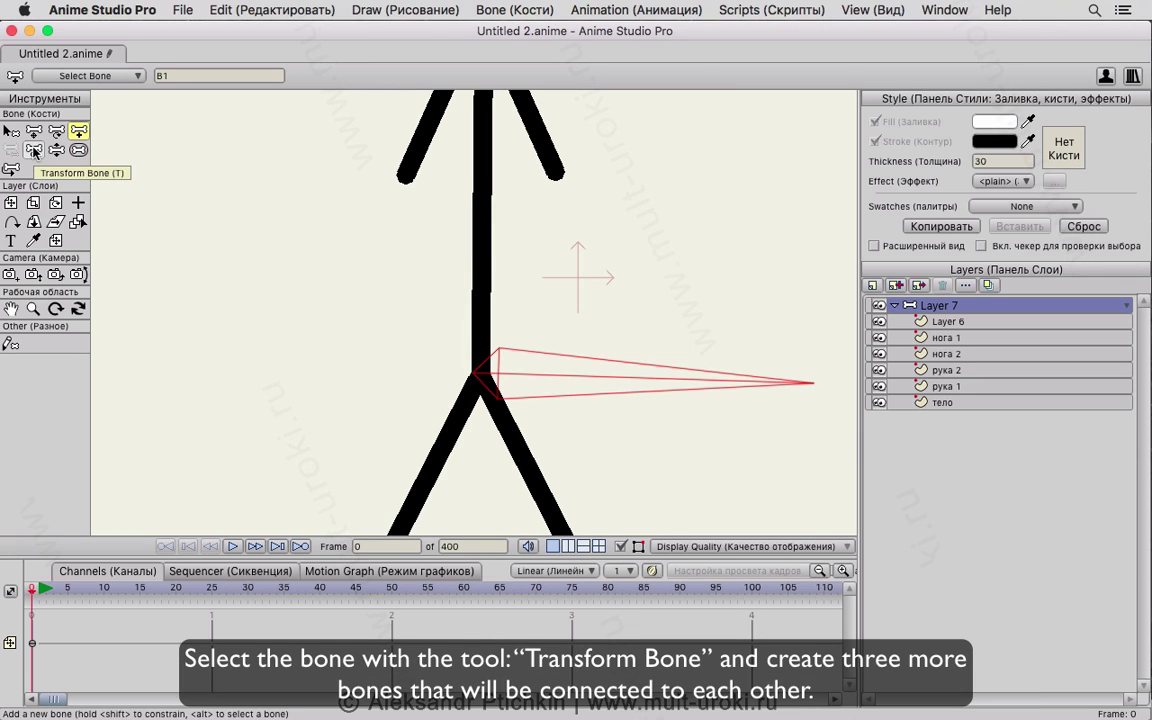
Step: Transform the hip bone so it starts at the leg joint, lies horizontal and is about 0.80 long
{"action": "left_click", "coordinate": [34, 151]}
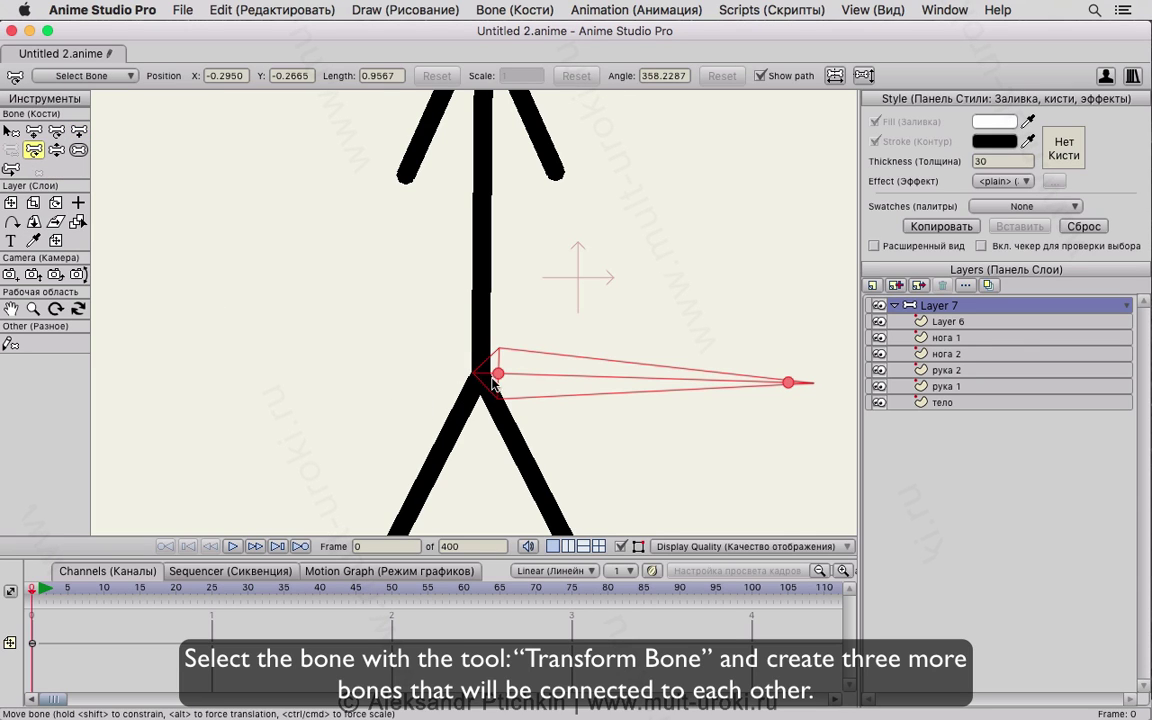
{"action": "mouse_move", "coordinate": [498, 378]}
{"action": "left_mouse_down"}
{"action": "mouse_move", "coordinate": [469, 276]}
{"action": "mouse_move", "coordinate": [528, 390]}
{"action": "mouse_move", "coordinate": [509, 382]}
{"action": "left_mouse_up"}
{"action": "left_click_drag", "start_coordinate": [653, 384], "coordinate": [687, 383]}
{"action": "left_click_drag", "start_coordinate": [799, 381], "coordinate": [740, 380]}
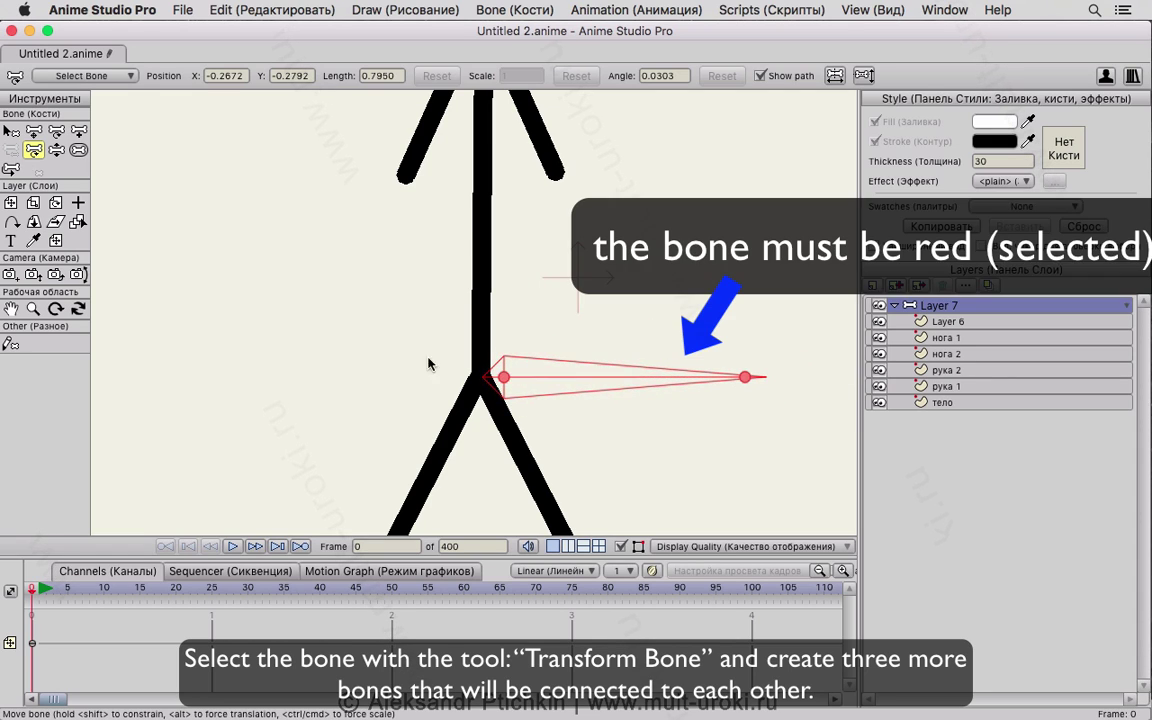
Step: Add a chain of connected bones from the hip bone up through the body and the head
{"action": "left_click", "coordinate": [79, 132]}
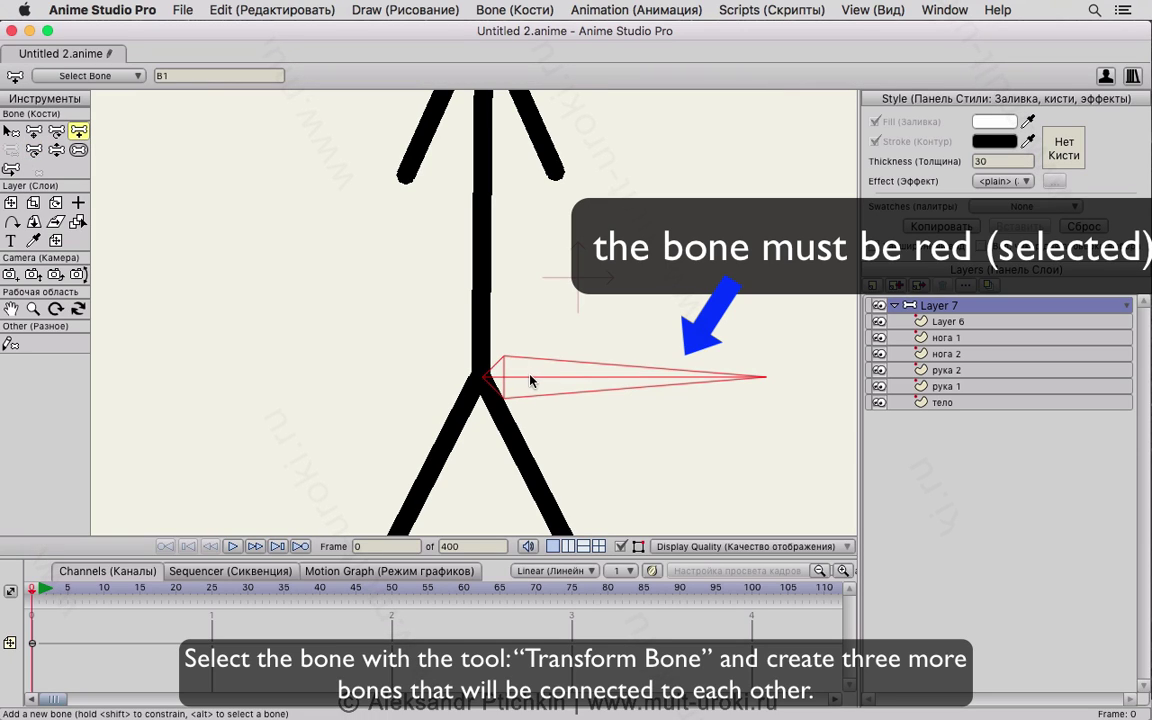
{"action": "left_click_drag", "start_coordinate": [483, 375], "coordinate": [457, 225]}
{"action": "scroll", "coordinate": [476, 116], "scroll_direction": "up", "scroll_amount": 5}
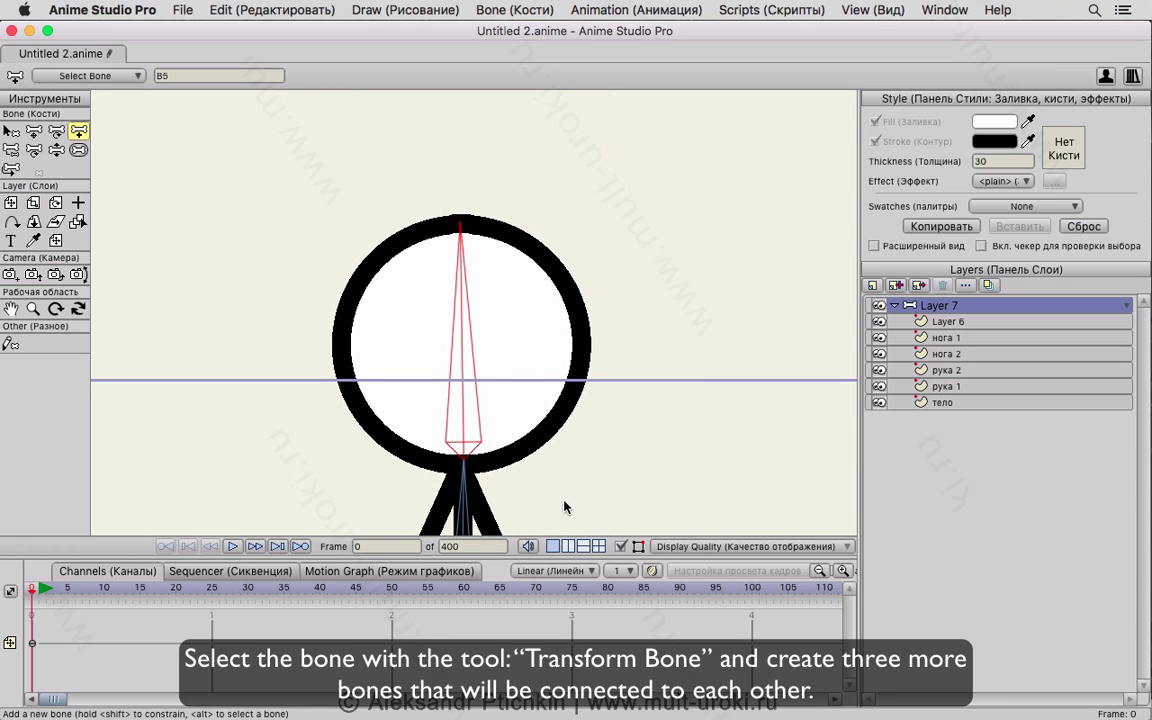
Step: Deselect the head bone and add two connected bones along the left arm, from the shoulder down to the hand
{"action": "scroll", "coordinate": [507, 449], "scroll_direction": "down", "scroll_amount": 5}
{"action": "left_click", "coordinate": [10, 128]}
{"action": "left_click", "coordinate": [215, 270]}
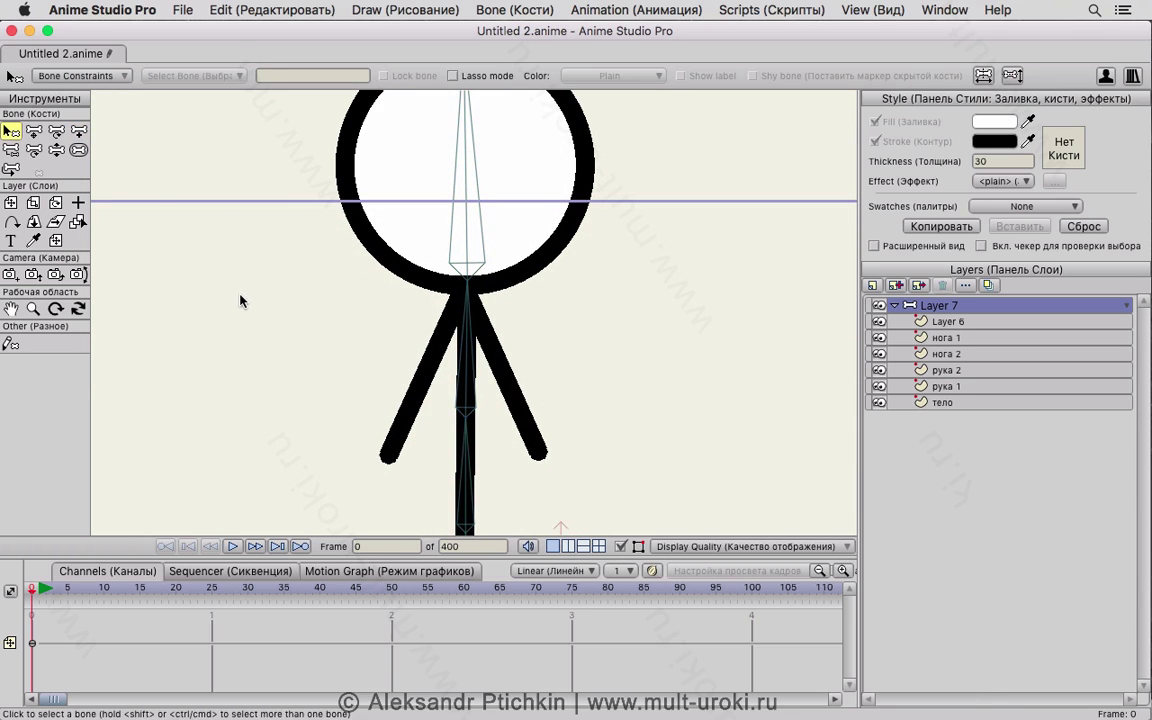
{"action": "scroll", "coordinate": [290, 234], "scroll_direction": "down", "scroll_amount": 3}
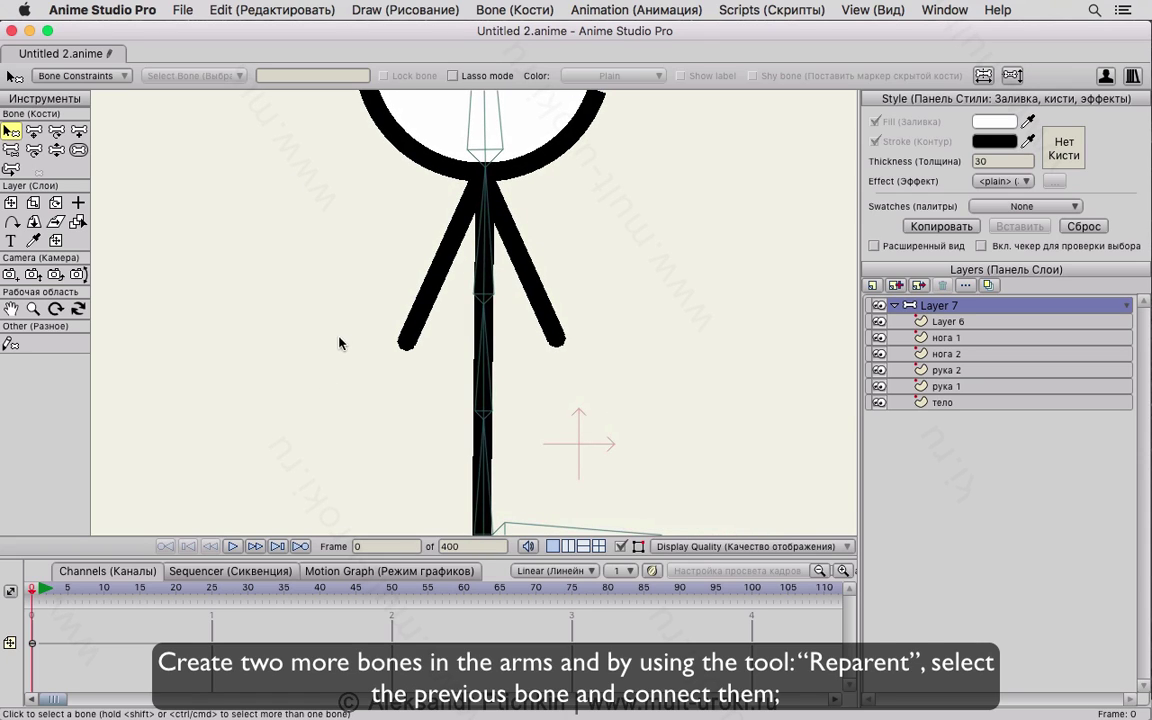
{"action": "left_click", "coordinate": [78, 133]}
{"action": "scroll", "coordinate": [388, 171], "scroll_direction": "up", "scroll_amount": 2}
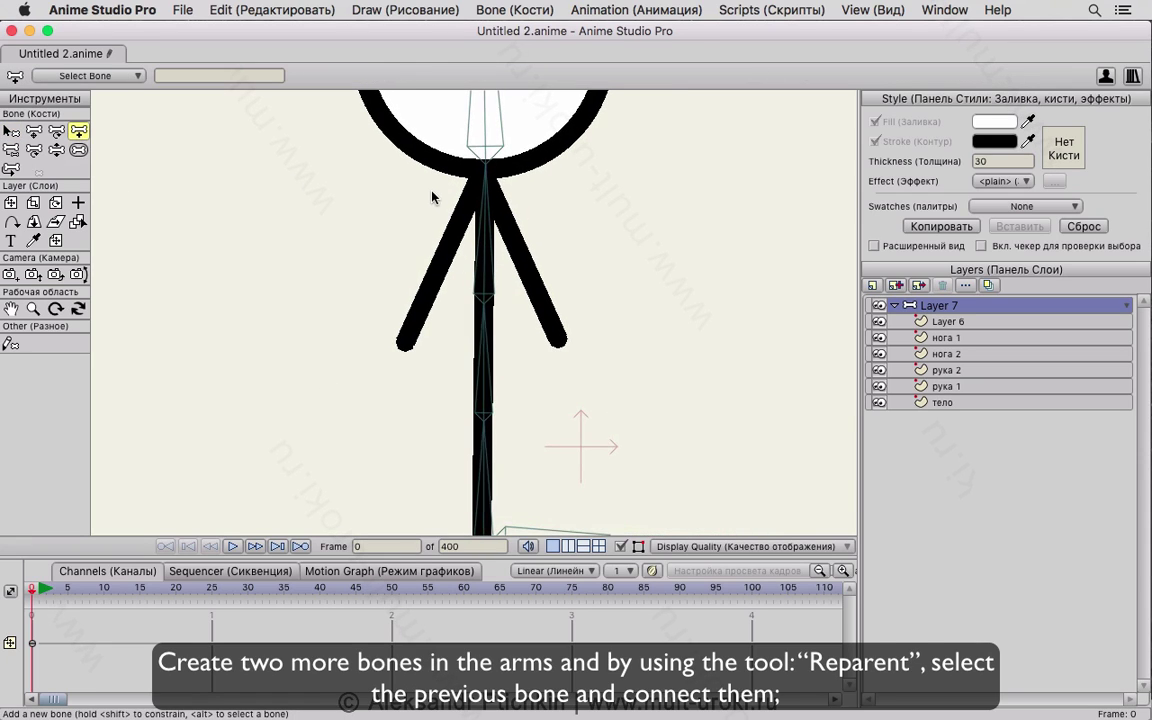
{"action": "left_click_drag", "start_coordinate": [481, 183], "coordinate": [485, 354]}
{"action": "key", "text": "super+z"}
{"action": "scroll", "coordinate": [452, 232], "scroll_direction": "up", "scroll_amount": 5}
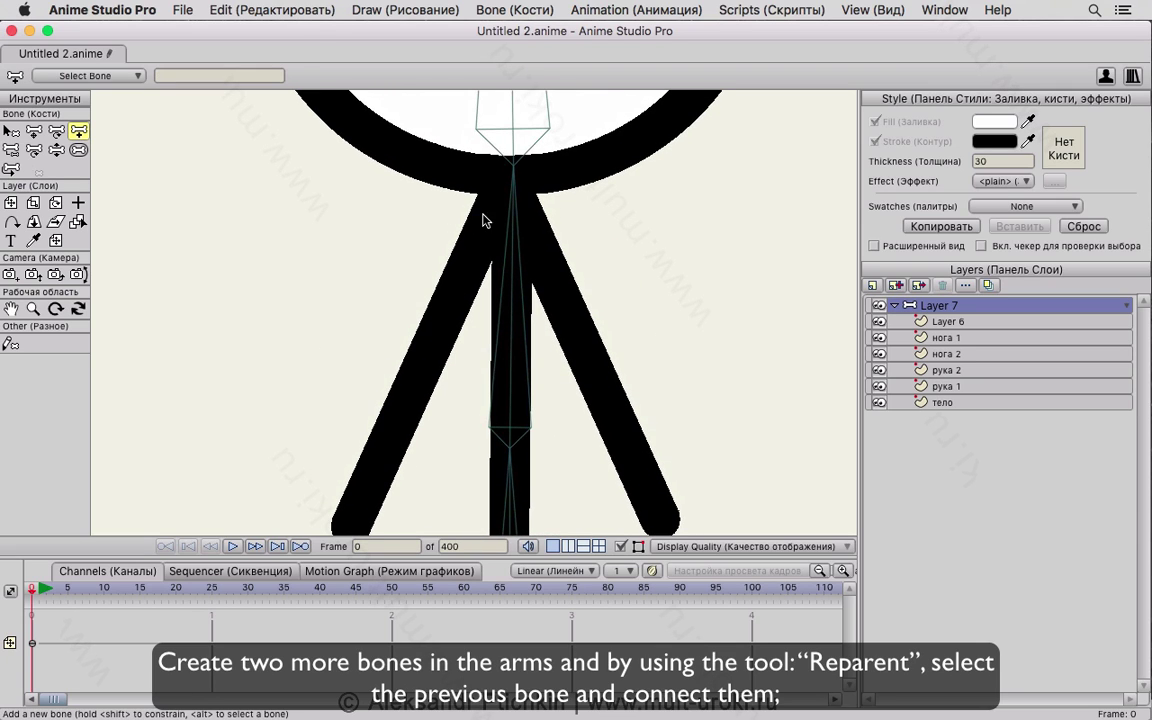
{"action": "mouse_move", "coordinate": [490, 202]}
{"action": "left_mouse_down"}
{"action": "mouse_move", "coordinate": [393, 429]}
{"action": "mouse_move", "coordinate": [358, 469]}
{"action": "left_mouse_up"}
{"action": "left_click_drag", "start_coordinate": [506, 269], "coordinate": [468, 298]}
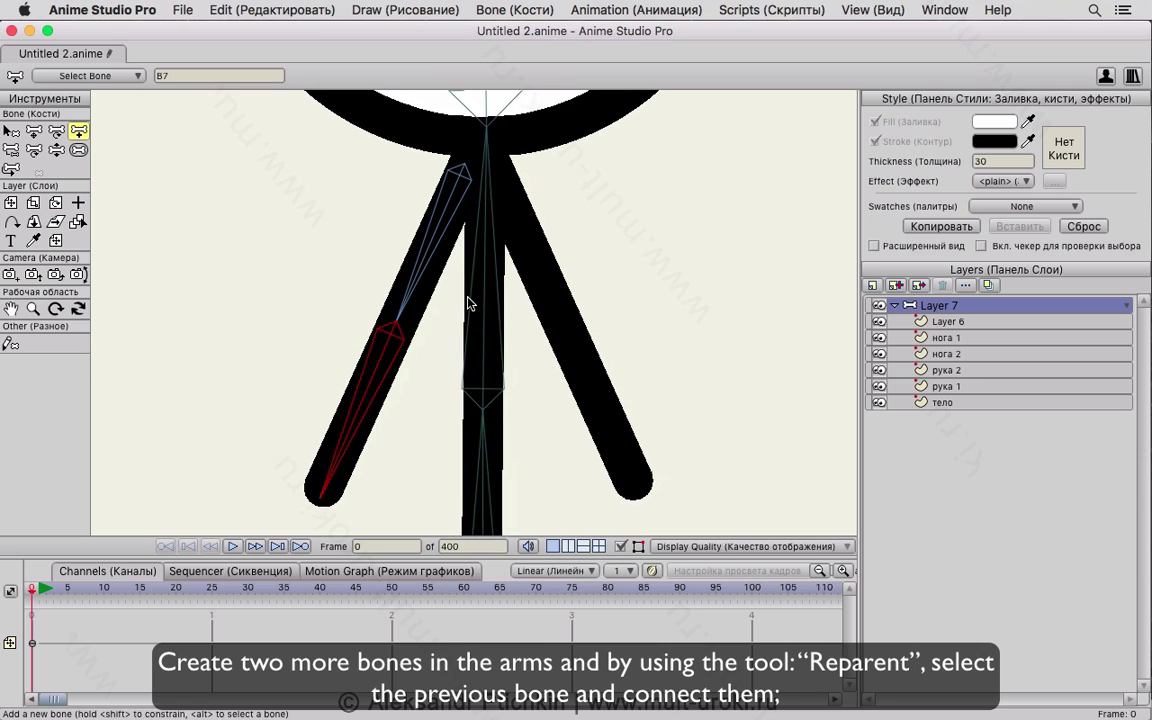
Step: Reparent the upper bone of the left arm to the upper body bone
{"action": "left_click", "coordinate": [11, 150]}
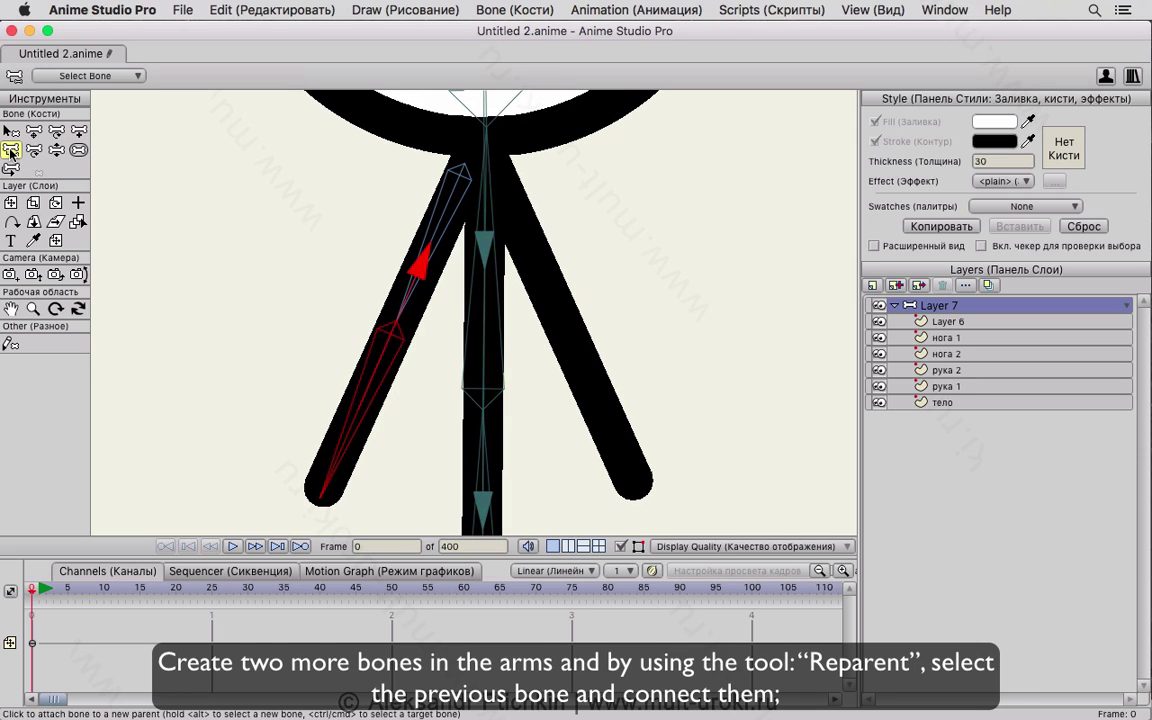
{"action": "scroll", "coordinate": [427, 307], "scroll_direction": "down", "scroll_amount": 5}
{"action": "left_click_drag", "start_coordinate": [629, 428], "coordinate": [569, 91]}
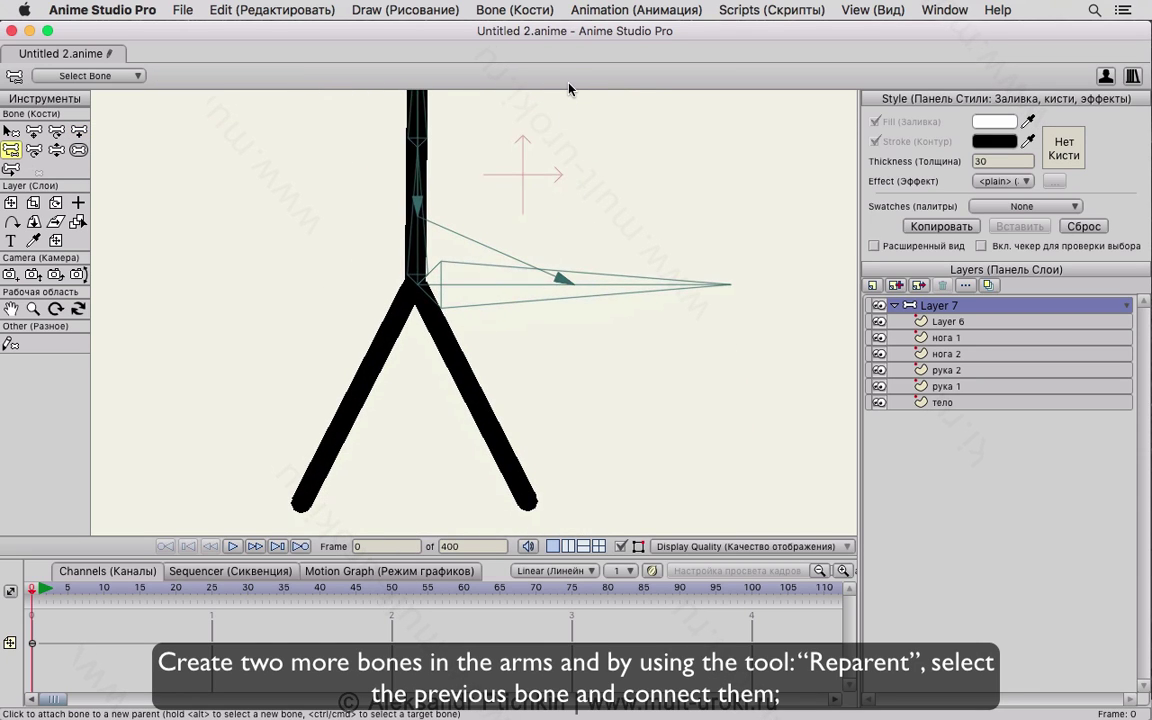
{"action": "scroll", "coordinate": [602, 409], "scroll_direction": "up", "scroll_amount": 7}
{"action": "scroll", "coordinate": [597, 458], "scroll_direction": "down", "scroll_amount": 3}
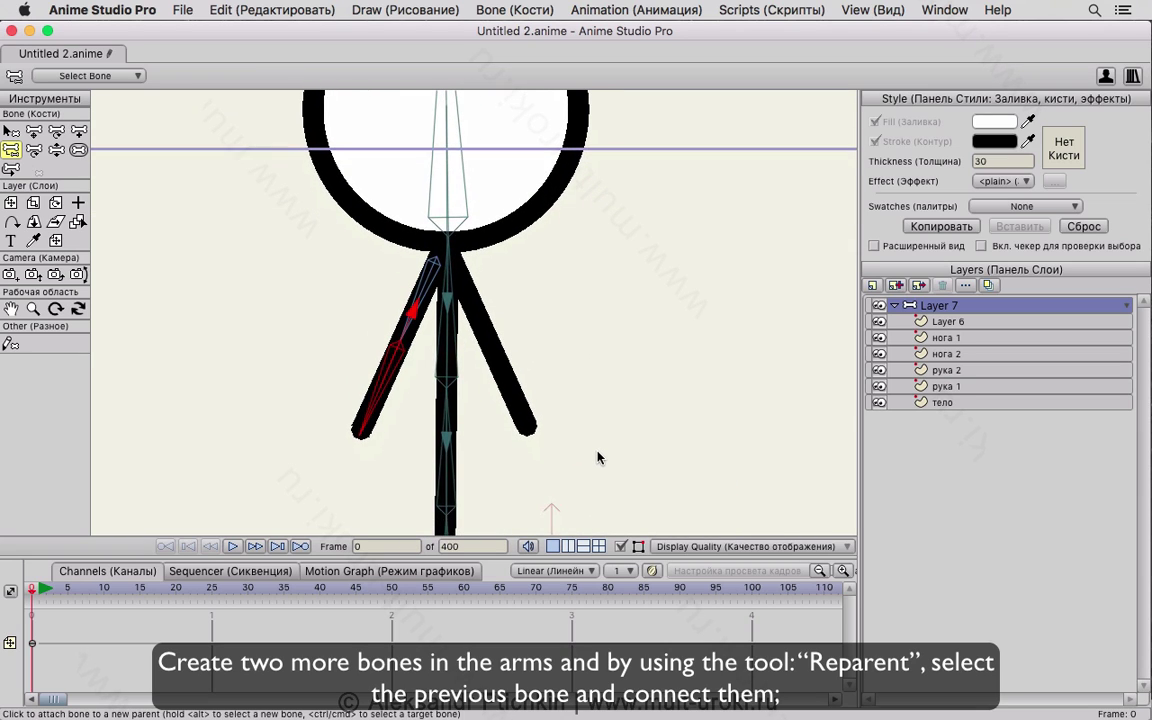
{"action": "left_click", "coordinate": [422, 264]}
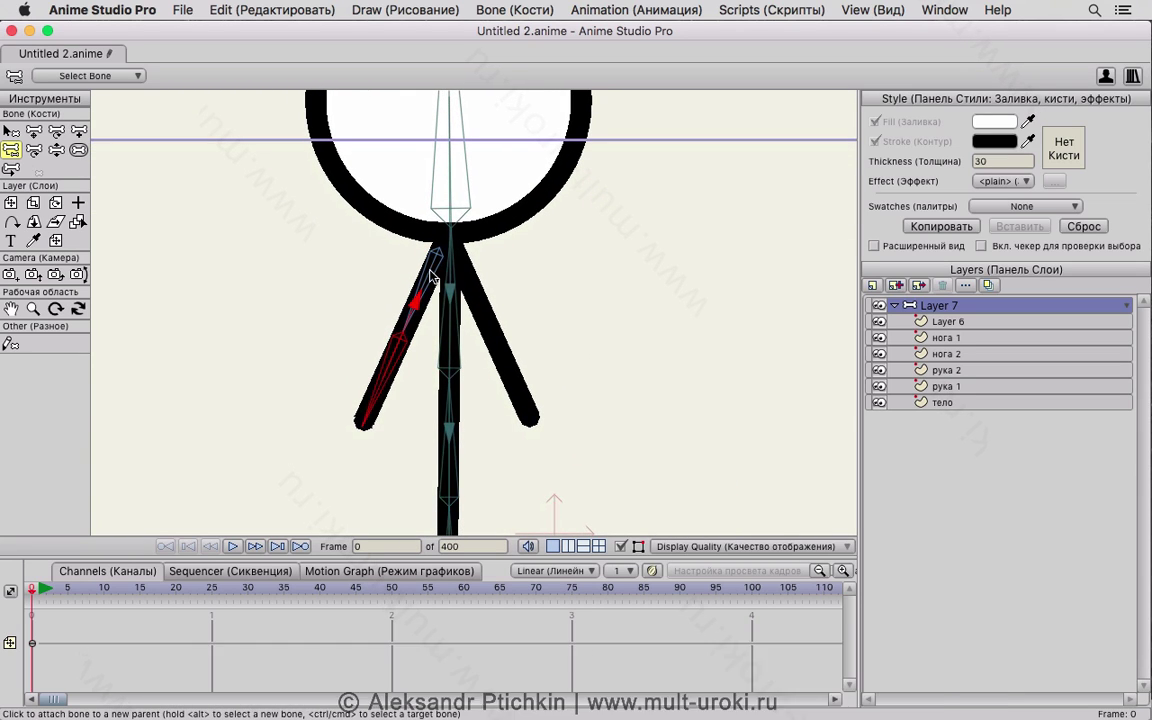
{"action": "left_click", "coordinate": [10, 131]}
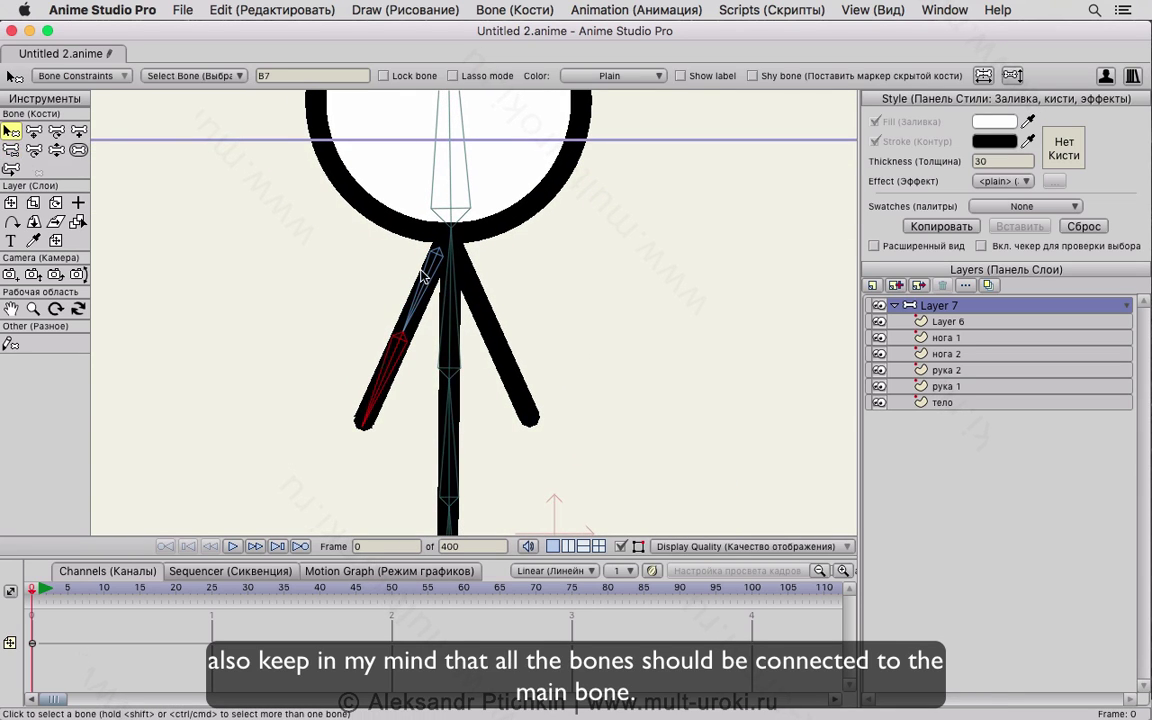
{"action": "left_click", "coordinate": [422, 275]}
{"action": "left_click", "coordinate": [12, 150]}
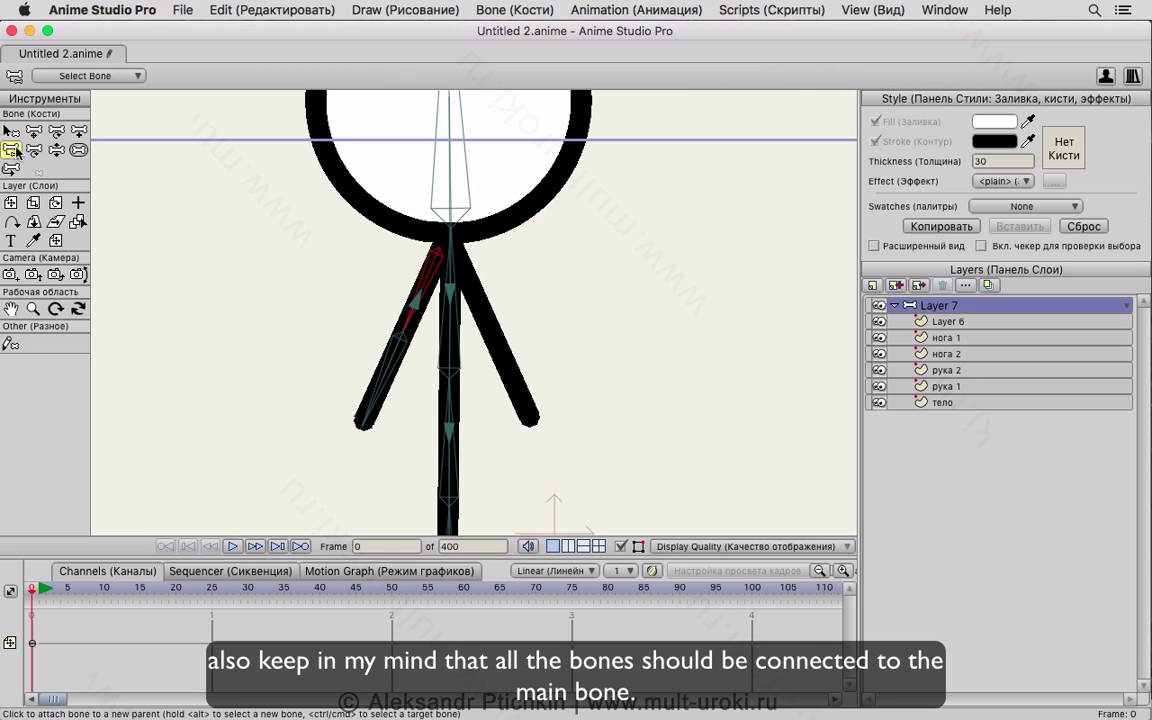
{"action": "left_click", "coordinate": [449, 260]}
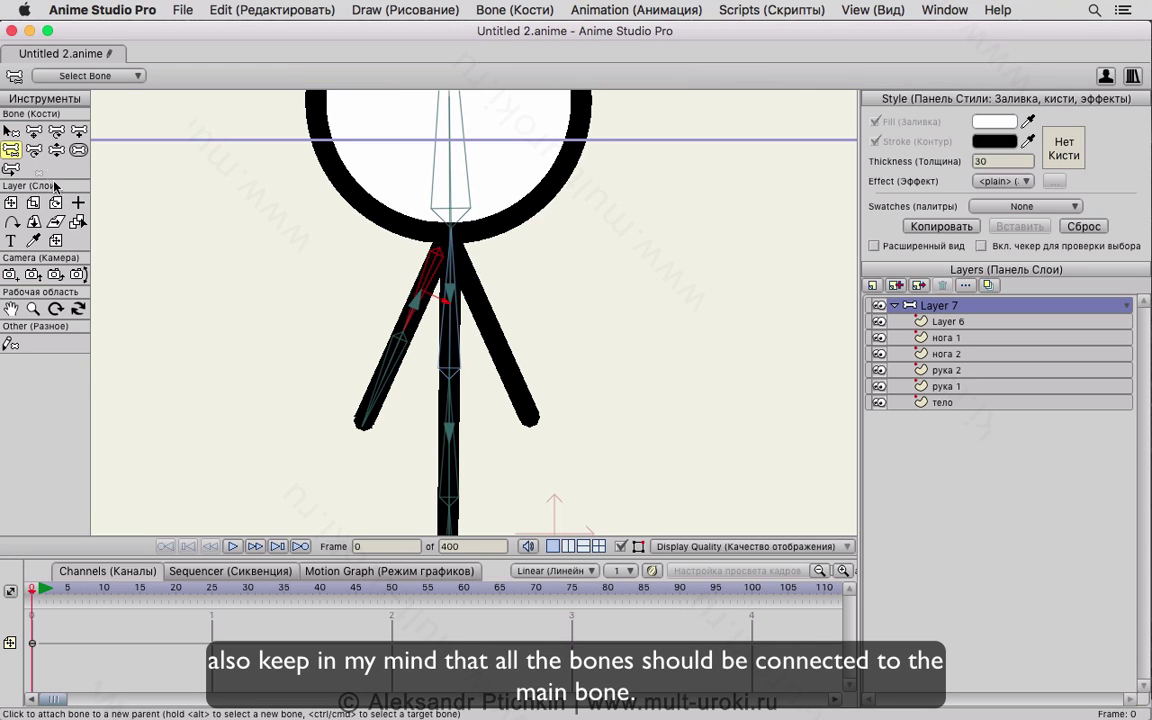
Step: Add two connected bones along the right arm, with the upper body bone as their parent
{"action": "left_click", "coordinate": [10, 131]}
{"action": "left_click", "coordinate": [539, 300]}
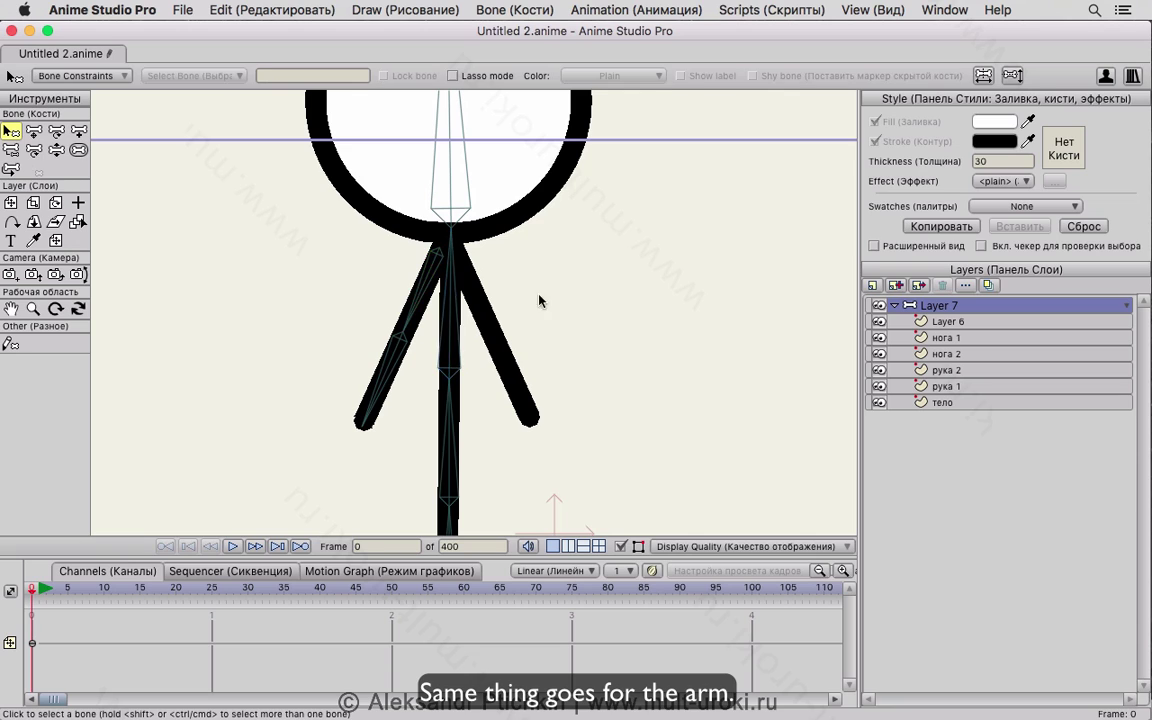
{"action": "left_click", "coordinate": [406, 257]}
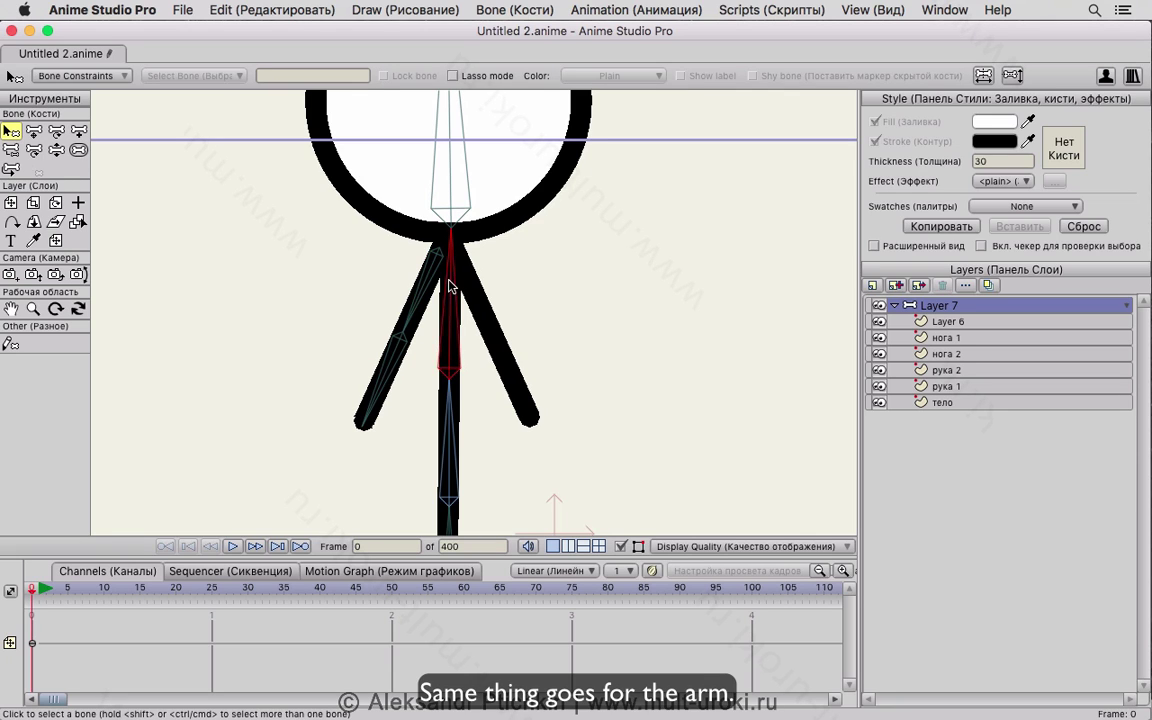
{"action": "left_click", "coordinate": [79, 133]}
{"action": "scroll", "coordinate": [472, 277], "scroll_direction": "up", "scroll_amount": 5}
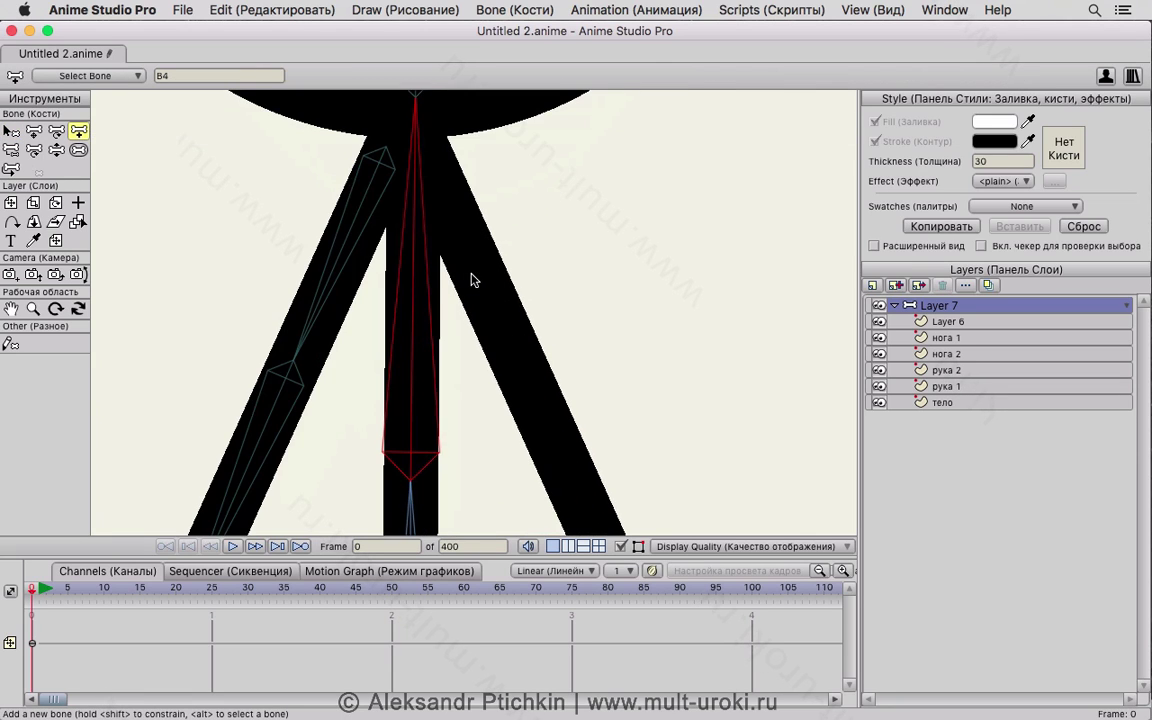
{"action": "mouse_move", "coordinate": [428, 159]}
{"action": "left_mouse_down"}
{"action": "mouse_move", "coordinate": [486, 249]}
{"action": "mouse_move", "coordinate": [527, 374]}
{"action": "left_mouse_up"}
{"action": "mouse_move", "coordinate": [442, 155]}
{"action": "left_mouse_down"}
{"action": "mouse_move", "coordinate": [543, 374]}
{"action": "mouse_move", "coordinate": [566, 302]}
{"action": "mouse_move", "coordinate": [575, 164]}
{"action": "left_mouse_up"}
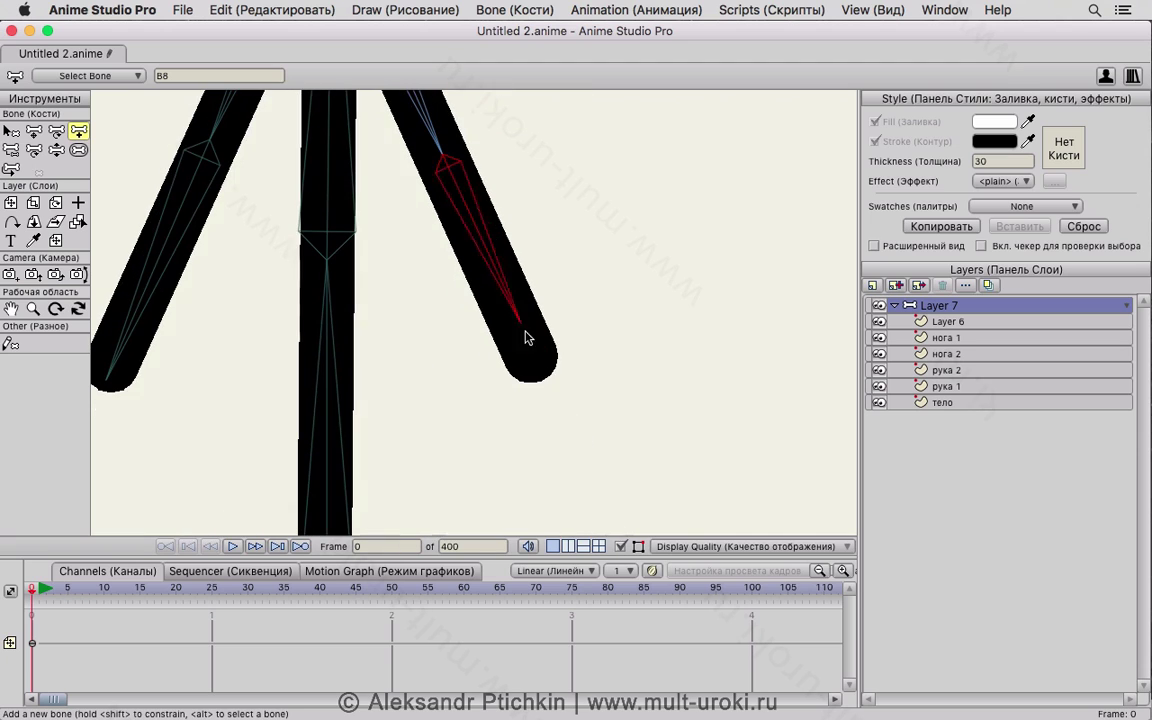
Step: Add two connected bones down the left leg, with the horizontal hip bone as their parent
{"action": "scroll", "coordinate": [512, 335], "scroll_direction": "down", "scroll_amount": 5}
{"action": "scroll", "coordinate": [583, 375], "scroll_direction": "down", "scroll_amount": 5}
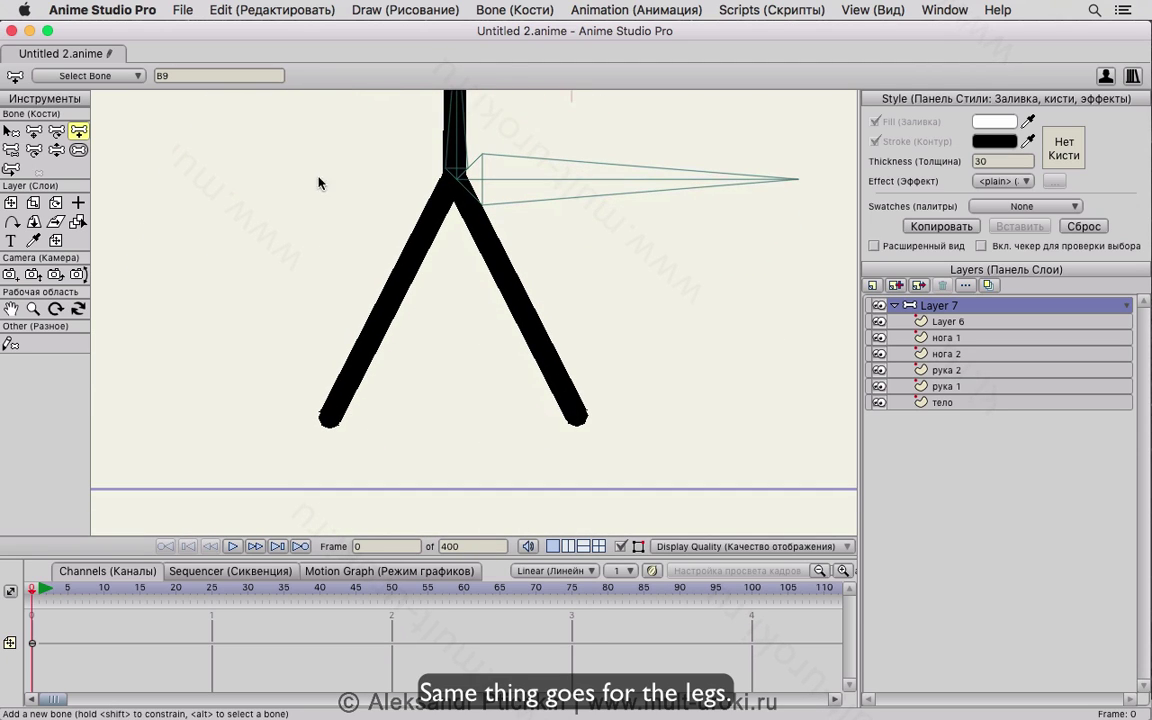
{"action": "left_click", "coordinate": [11, 131]}
{"action": "left_click", "coordinate": [251, 262]}
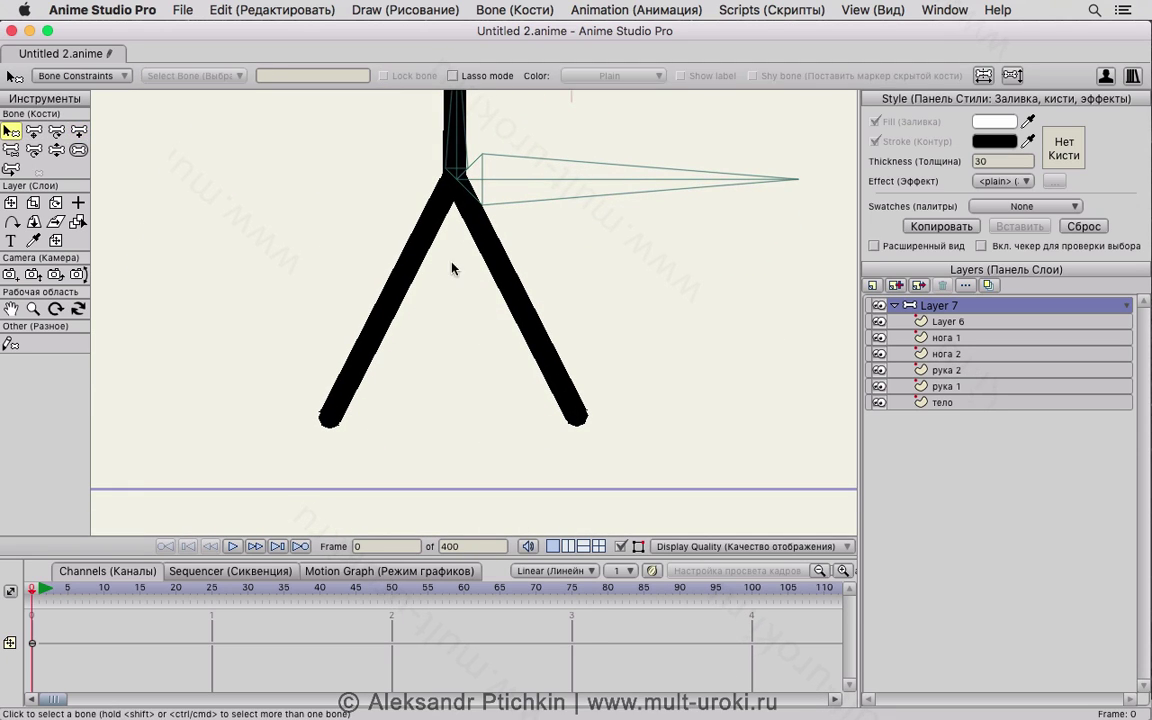
{"action": "left_click", "coordinate": [491, 186]}
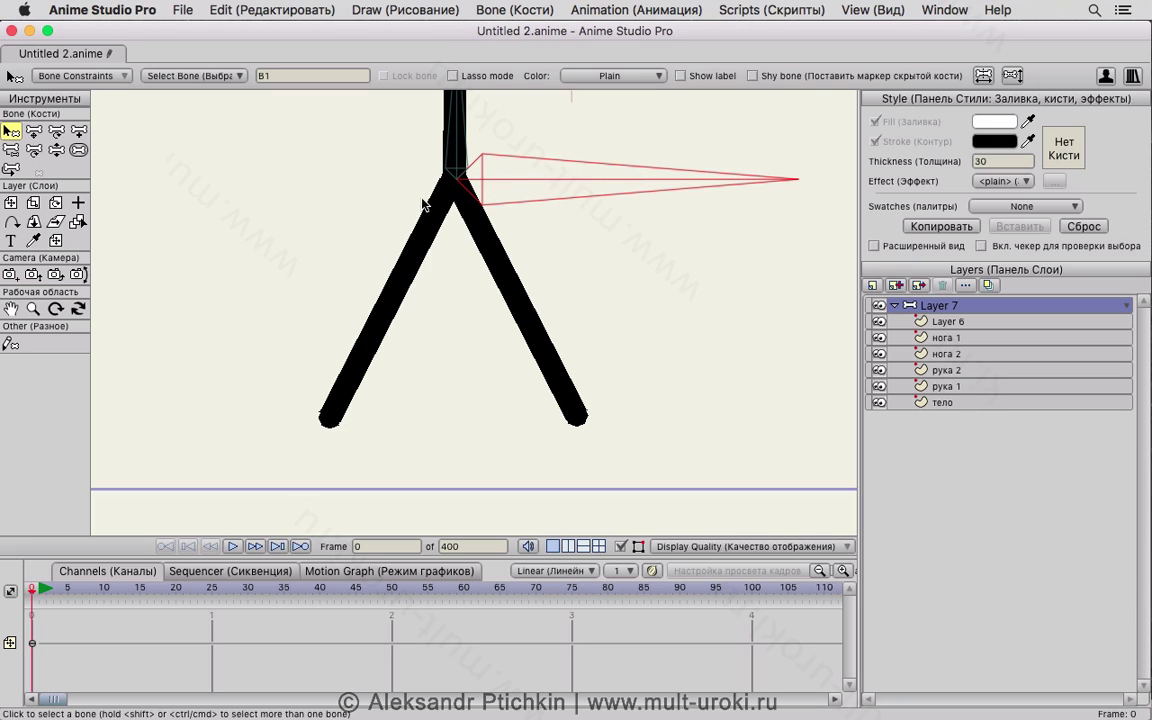
{"action": "left_click", "coordinate": [78, 132]}
{"action": "left_click_drag", "start_coordinate": [450, 187], "coordinate": [328, 416]}
Step: Deselect all bones and add two connected bones down the right leg, from the leg joint to the foot
{"action": "left_click", "coordinate": [11, 131]}
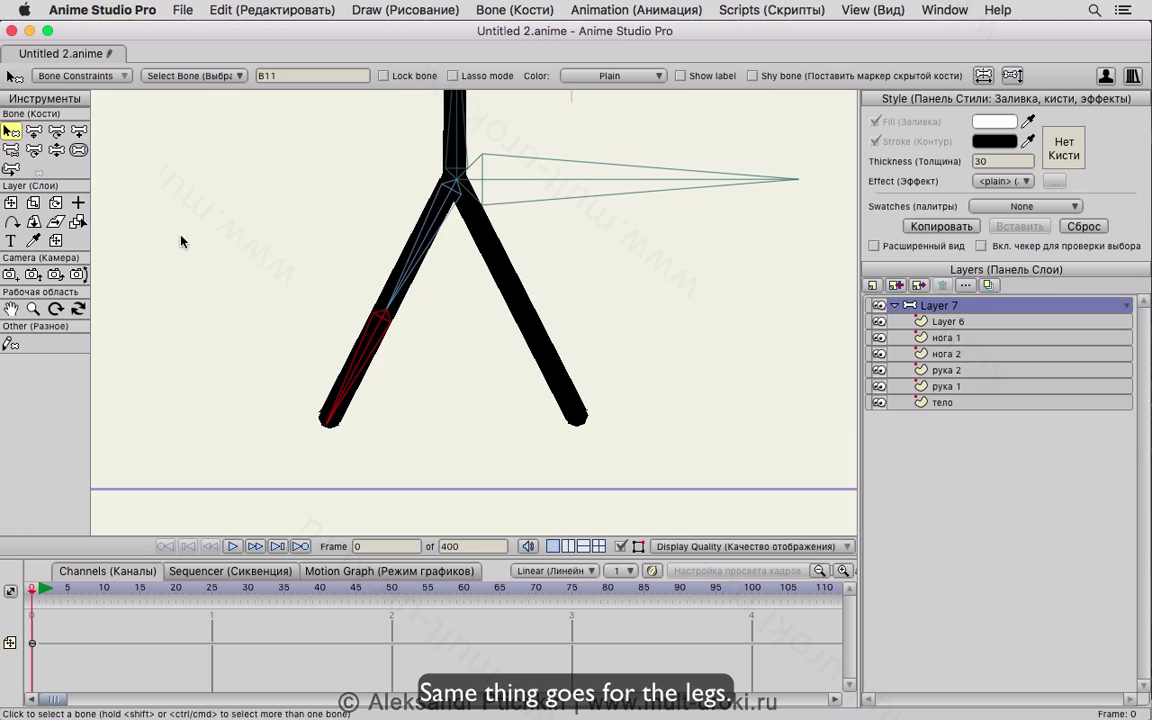
{"action": "left_click", "coordinate": [82, 134]}
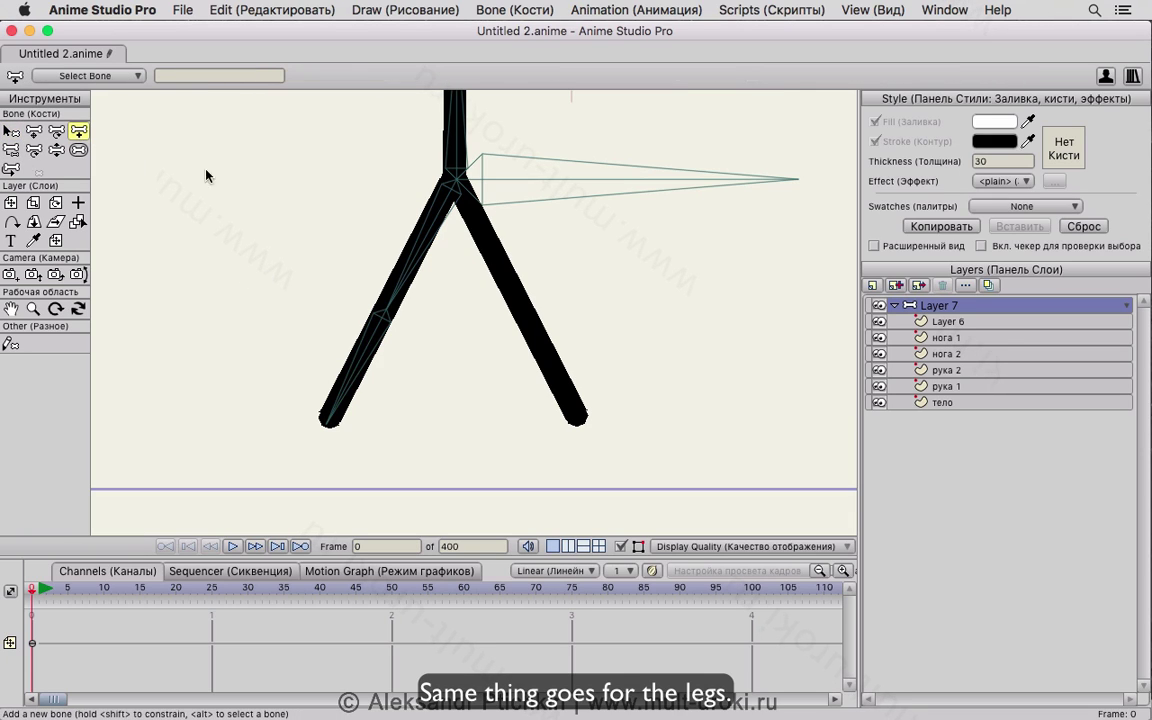
{"action": "left_click_drag", "start_coordinate": [459, 188], "coordinate": [578, 425]}
Step: Reparent the upper bone of the right leg to the horizontal hip bone
{"action": "left_click", "coordinate": [12, 151]}
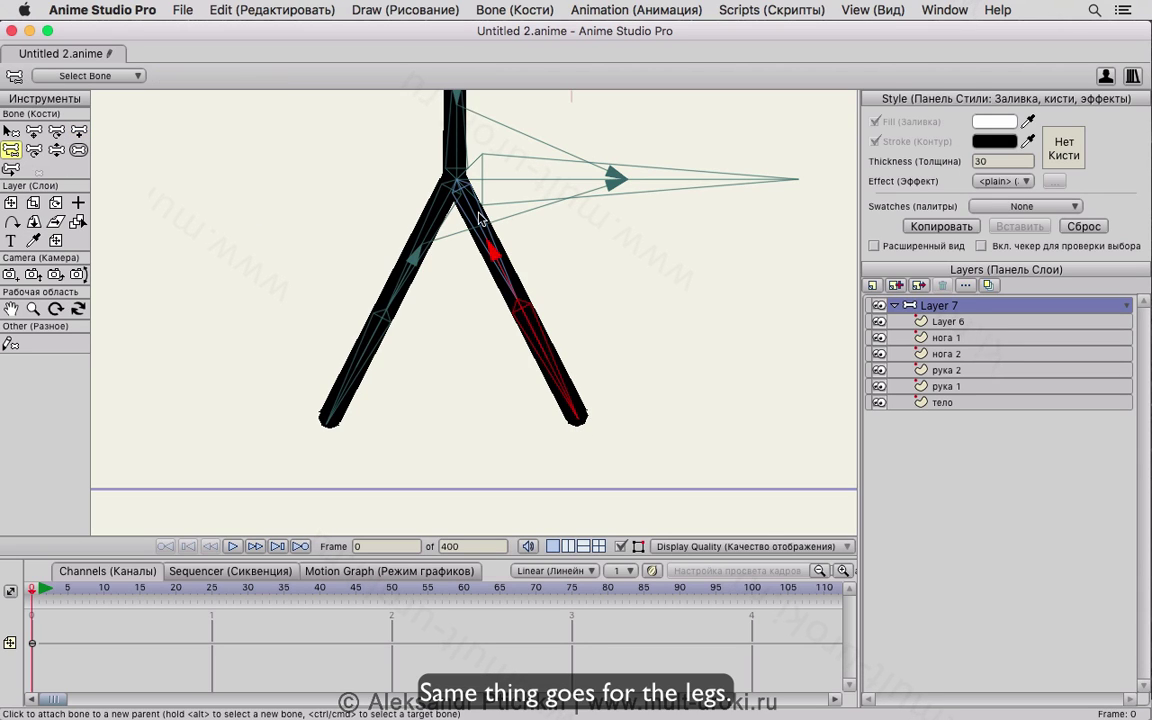
{"action": "left_click", "coordinate": [10, 131]}
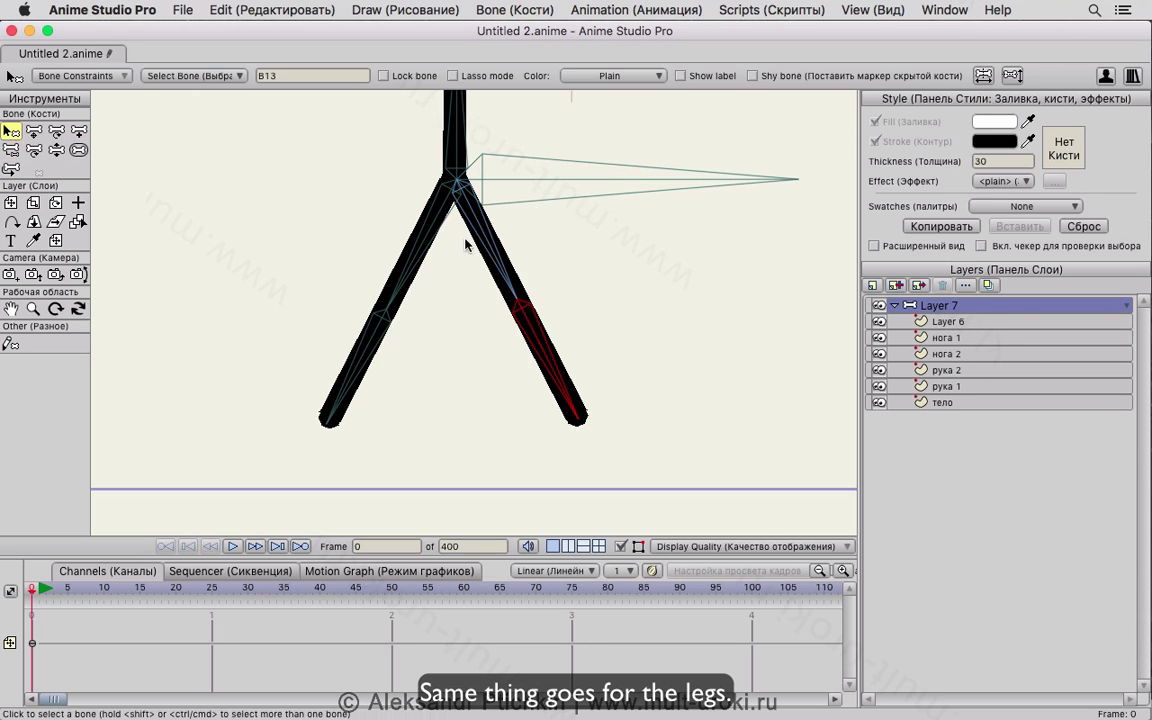
{"action": "left_click", "coordinate": [478, 232]}
{"action": "left_click", "coordinate": [12, 151]}
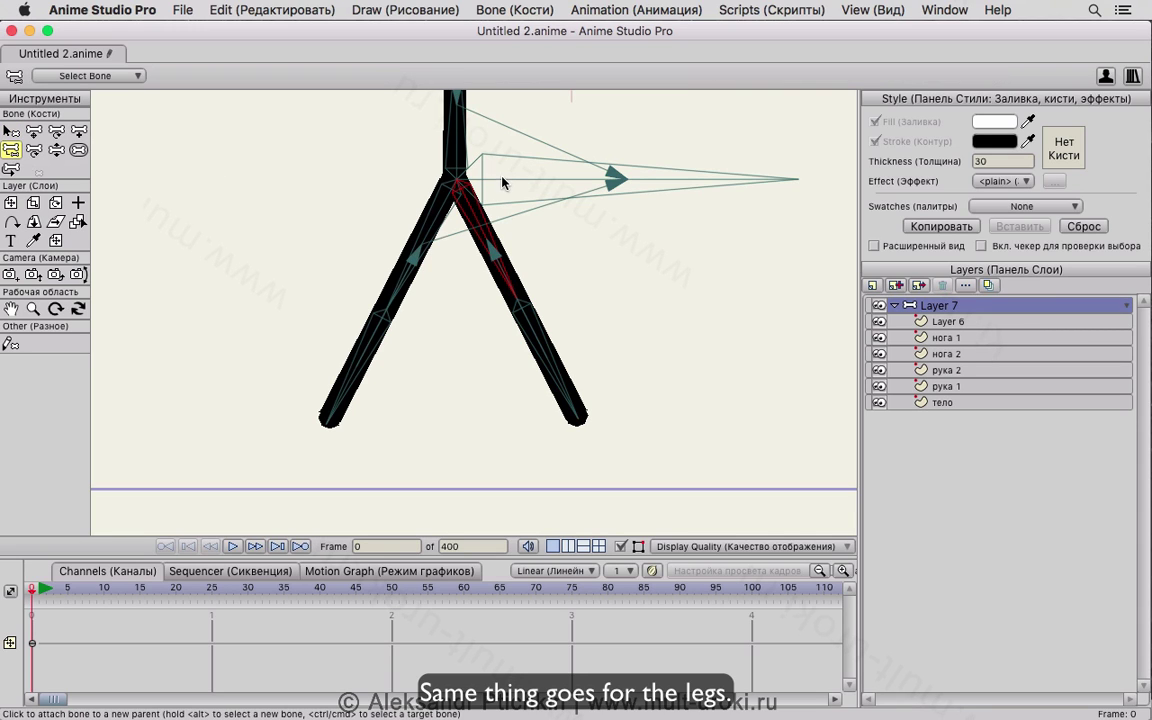
{"action": "left_click", "coordinate": [504, 183]}
{"action": "left_click", "coordinate": [10, 131]}
Step: Test how the body bends at frame 1 by moving its bones with Manipulate Bones
{"action": "scroll", "coordinate": [527, 260], "scroll_direction": "down", "scroll_amount": 5}
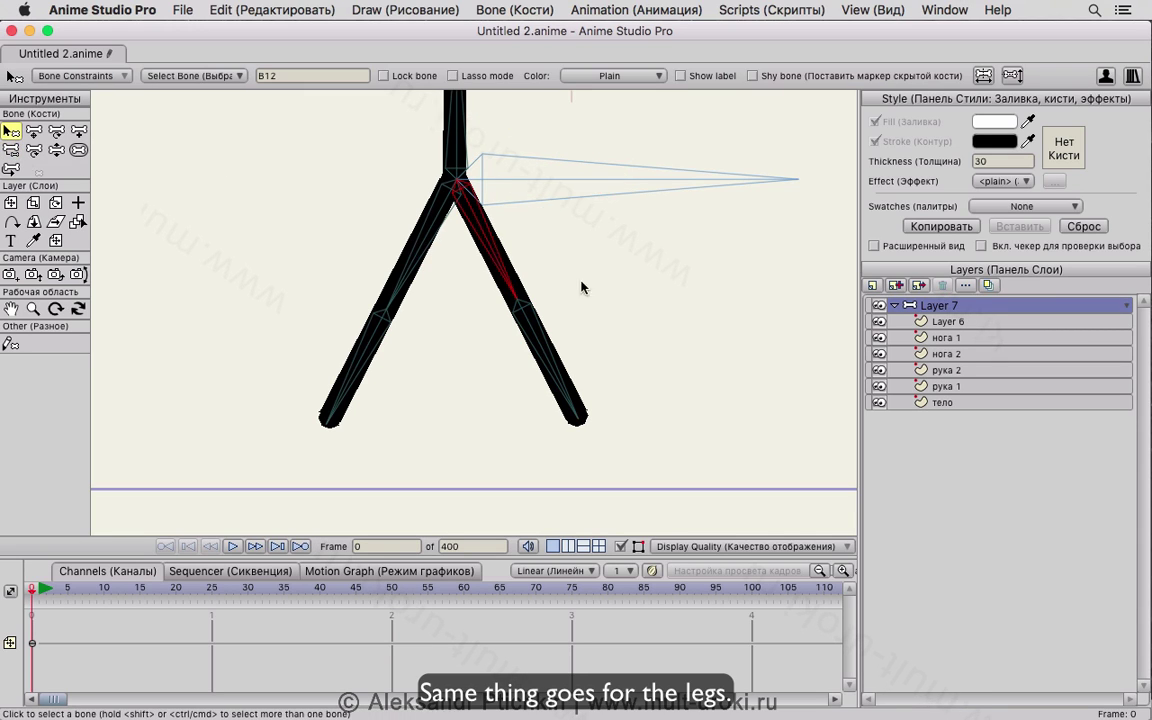
{"action": "scroll", "coordinate": [547, 328], "scroll_direction": "up", "scroll_amount": 1}
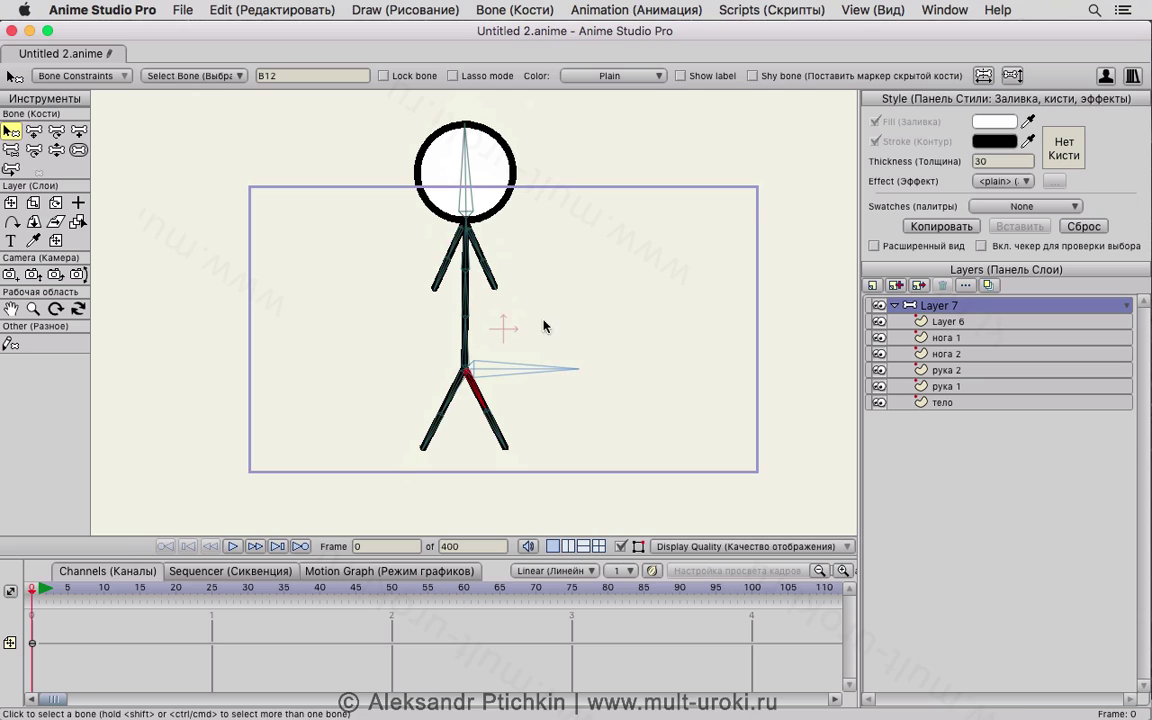
{"action": "left_click", "coordinate": [41, 592]}
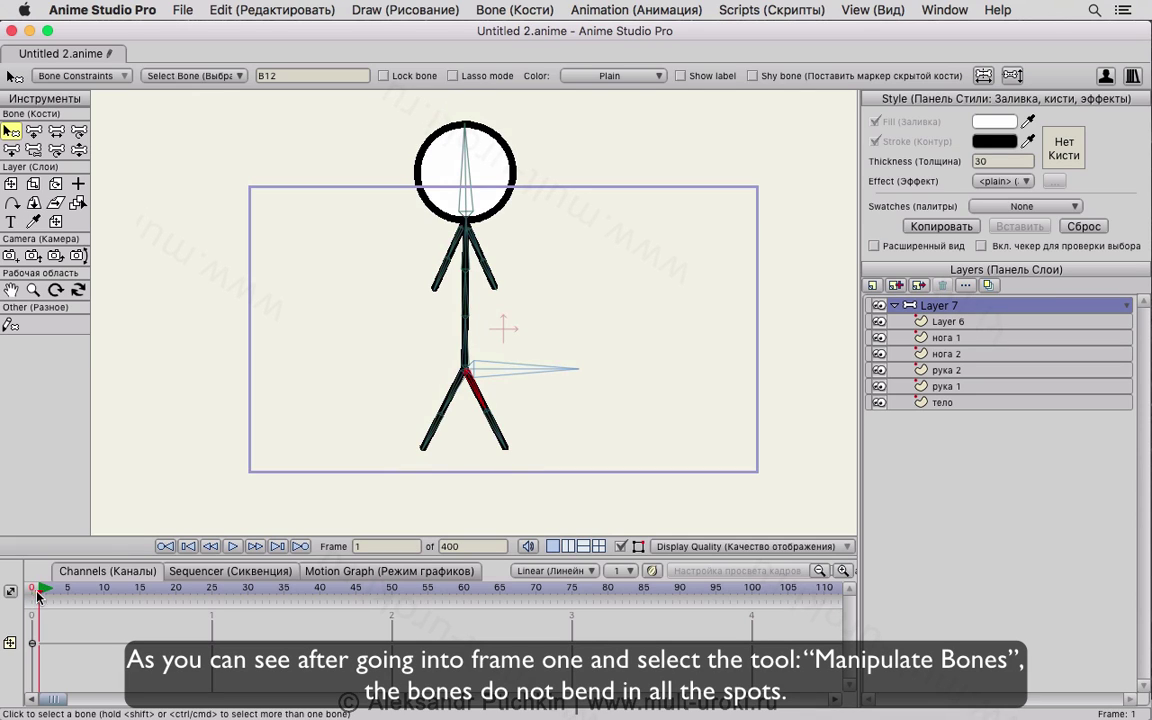
{"action": "left_click", "coordinate": [78, 150]}
{"action": "left_click_drag", "start_coordinate": [455, 322], "coordinate": [463, 284]}
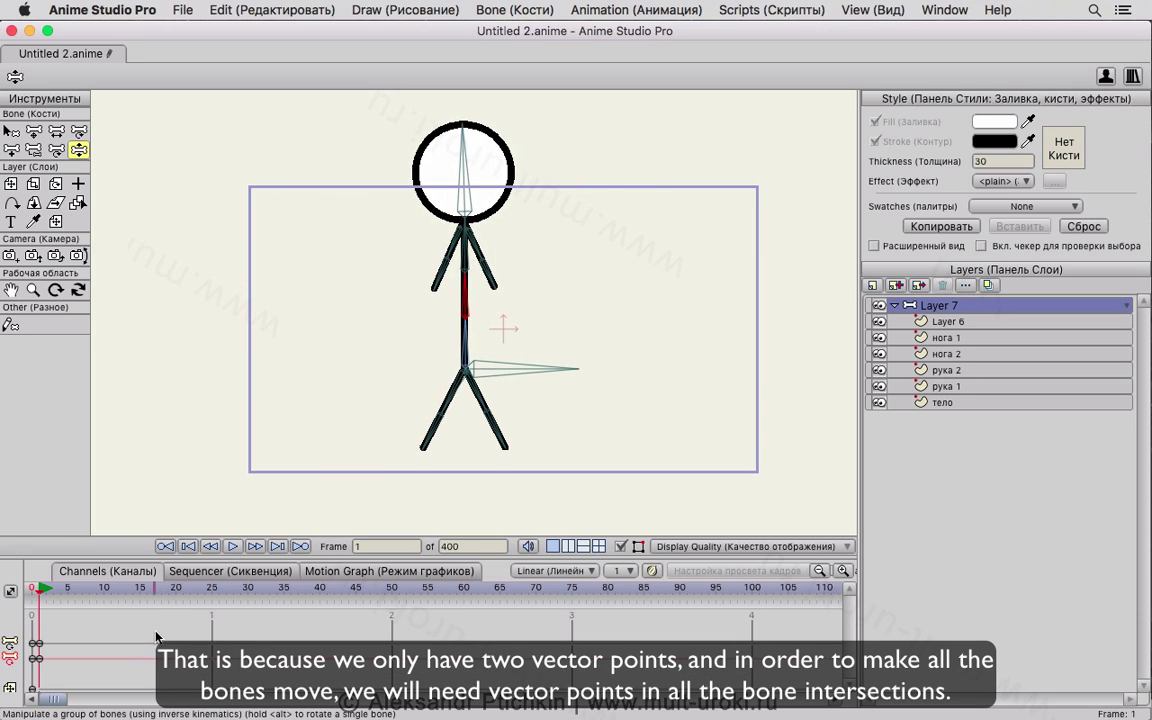
{"action": "scroll", "coordinate": [470, 343], "scroll_direction": "up", "scroll_amount": 3}
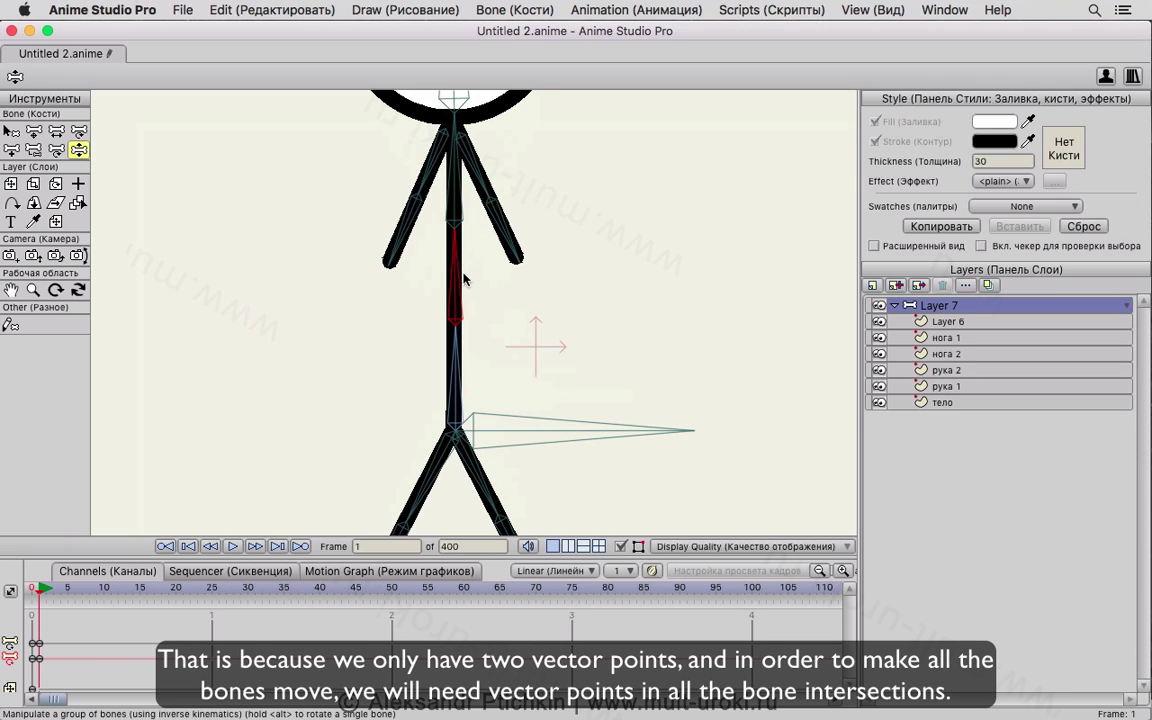
Step: Examine the vector points at both ends of the body line on the тело layer
{"action": "left_click", "coordinate": [940, 402]}
{"action": "key", "text": "t"}
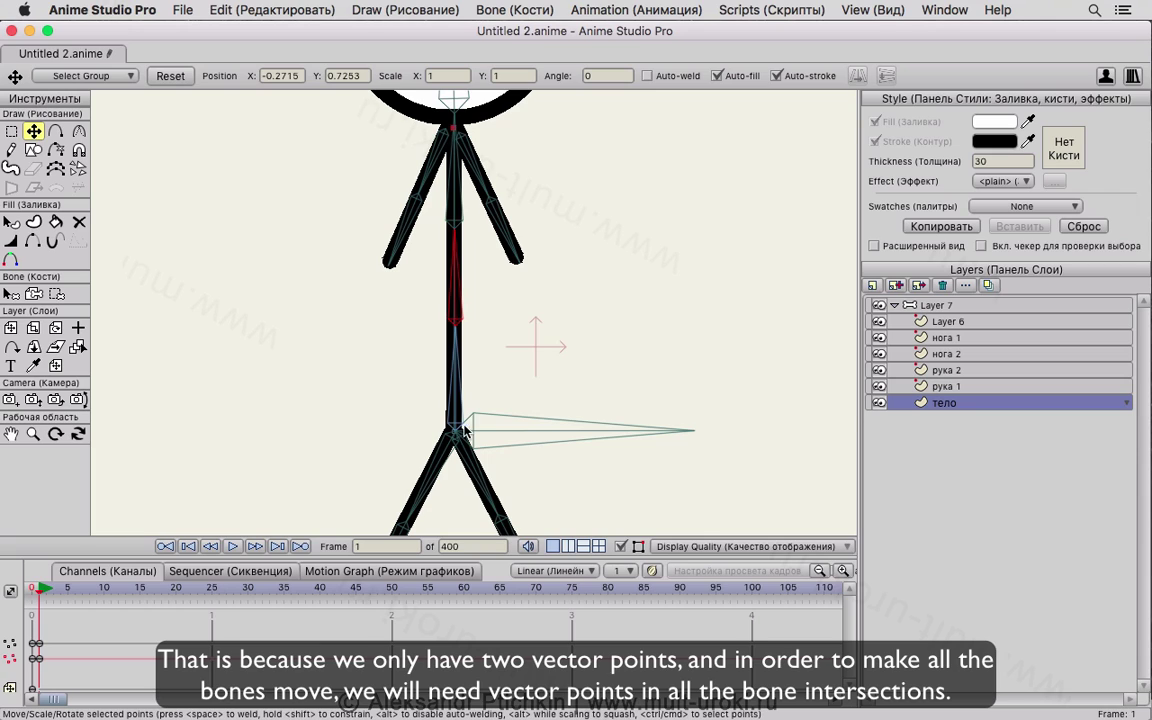
{"action": "left_click", "coordinate": [455, 431]}
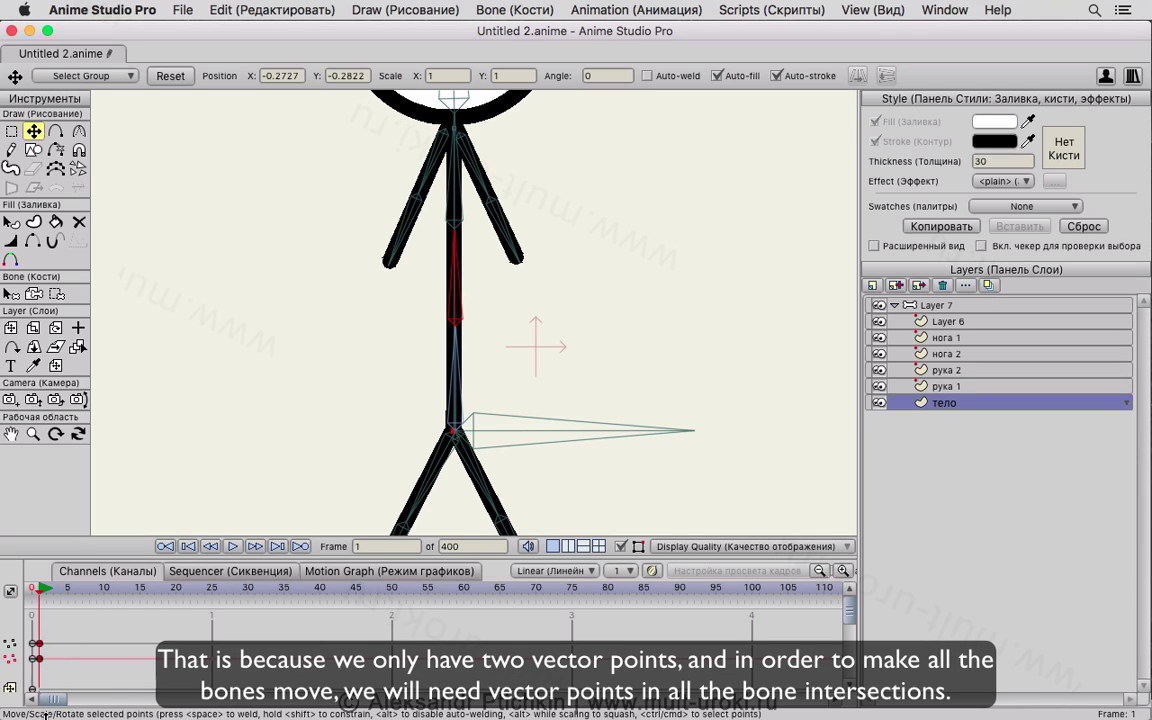
Step: Delete the test keyframes at frame 1 and return to frame 0 on the bone layer Layer 7
{"action": "key", "text": "Delete"}
{"action": "left_click", "coordinate": [909, 308]}
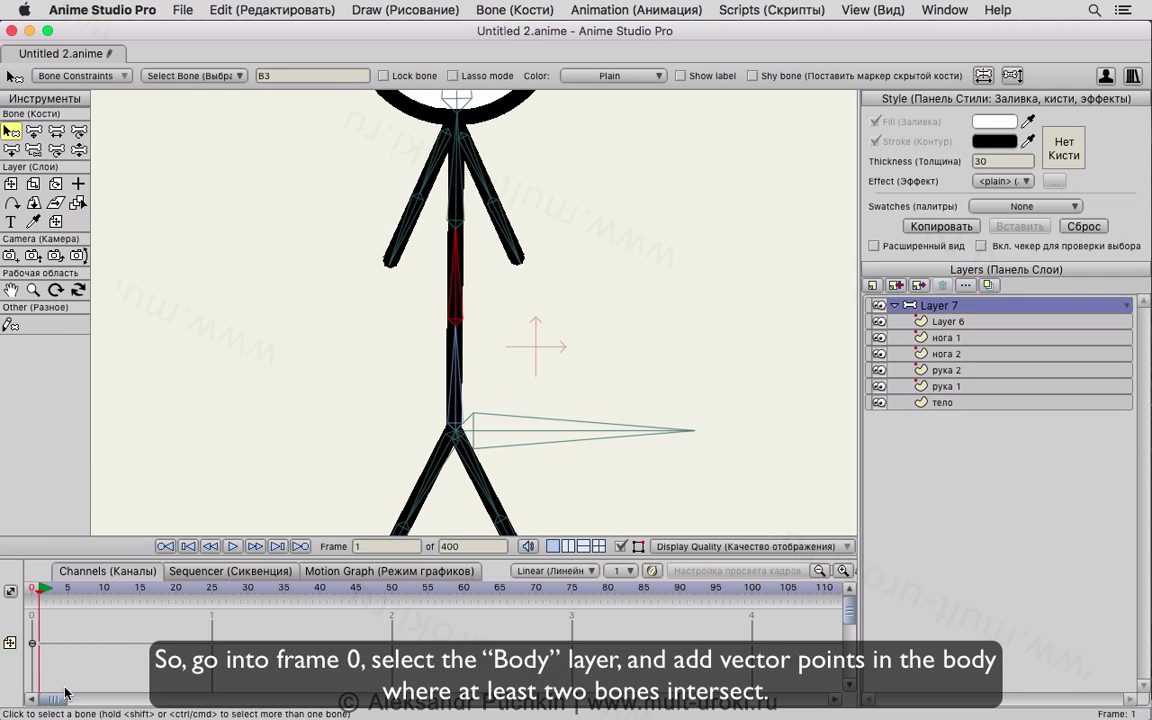
{"action": "left_click", "coordinate": [207, 548]}
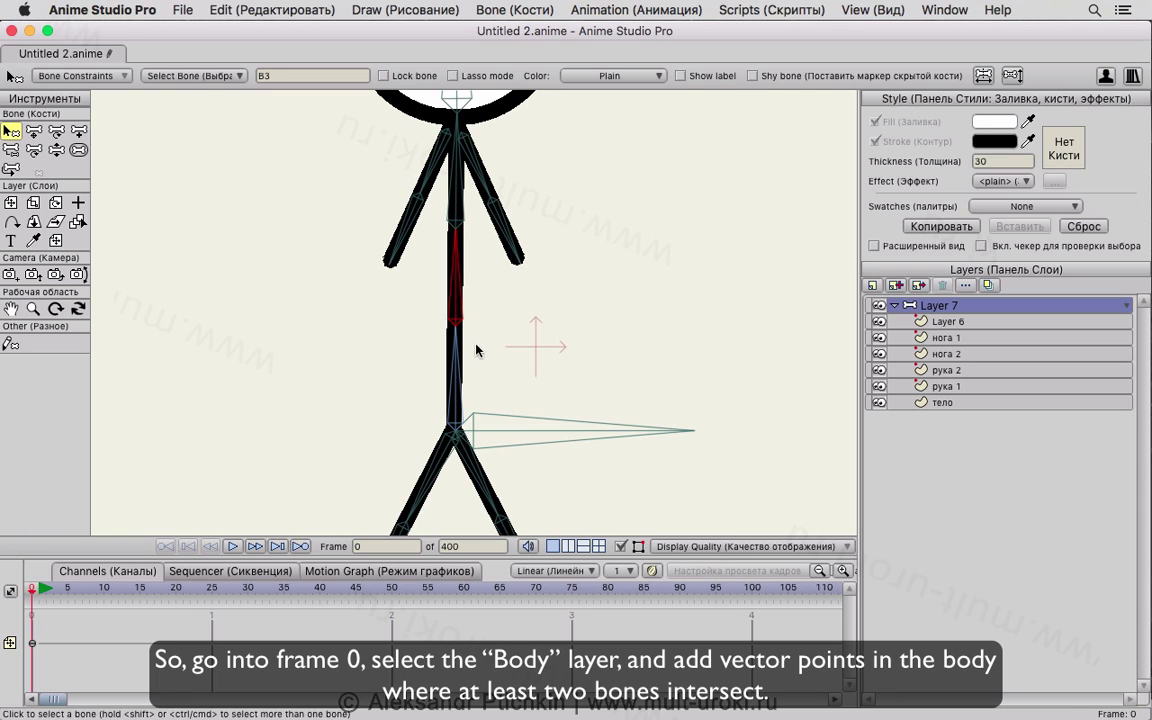
{"action": "scroll", "coordinate": [455, 236], "scroll_direction": "up", "scroll_amount": 6}
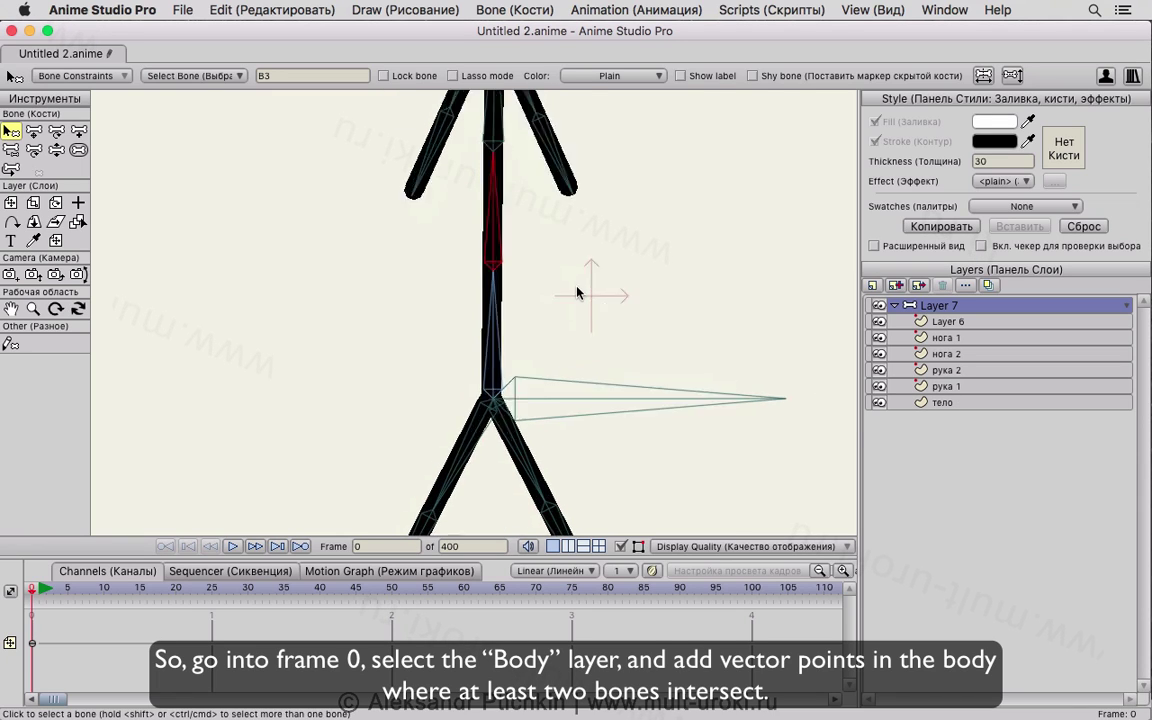
{"action": "left_click_drag", "start_coordinate": [593, 272], "coordinate": [565, 316]}
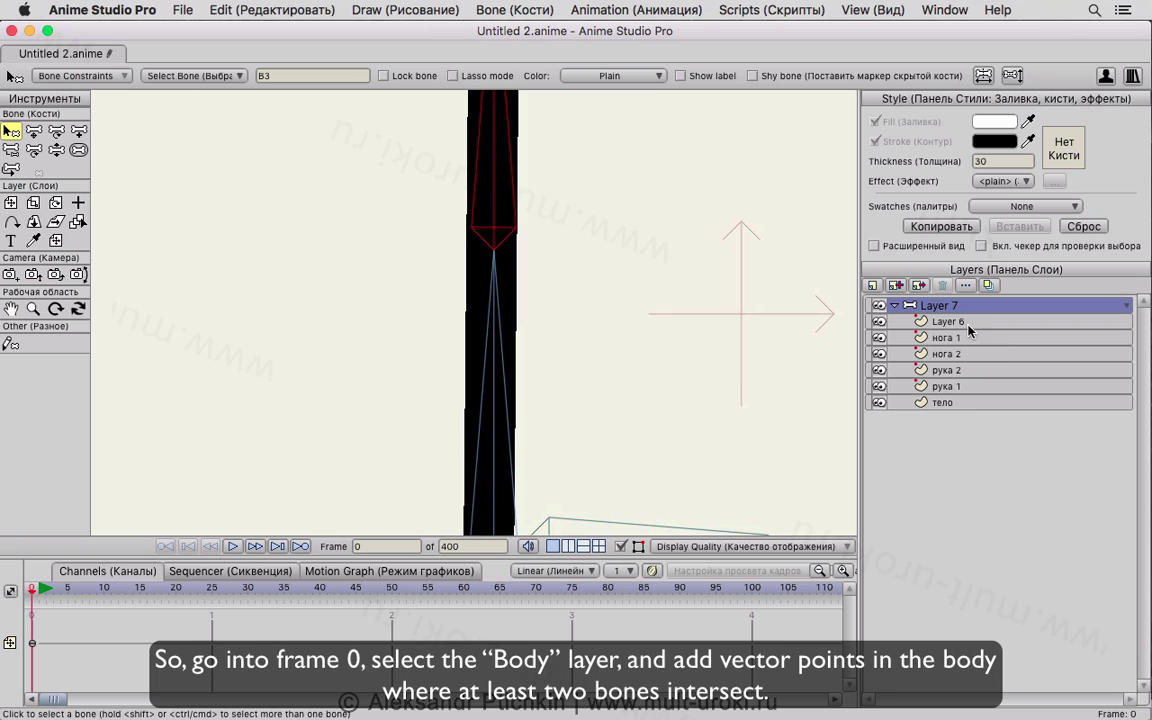
Step: Add vector points where the bones meet on the тело, рука 1 and рука 2 layers with the Add Point tool
{"action": "left_click", "coordinate": [943, 402]}
{"action": "key", "text": "a"}
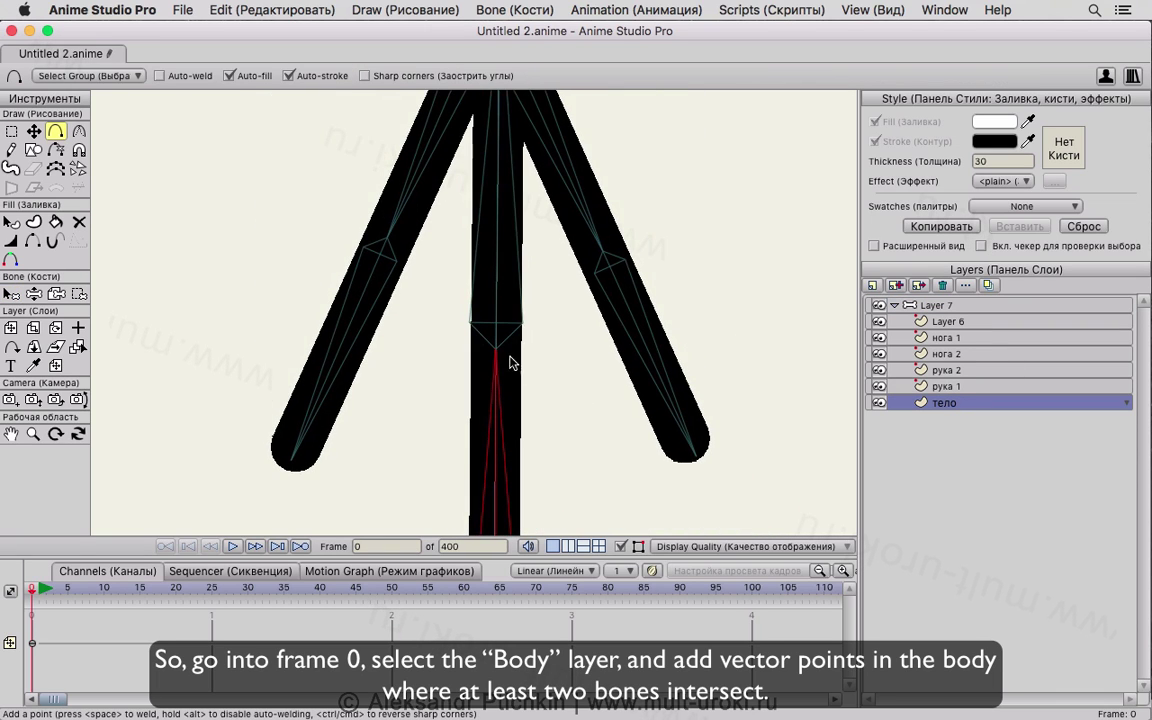
{"action": "left_click", "coordinate": [948, 387]}
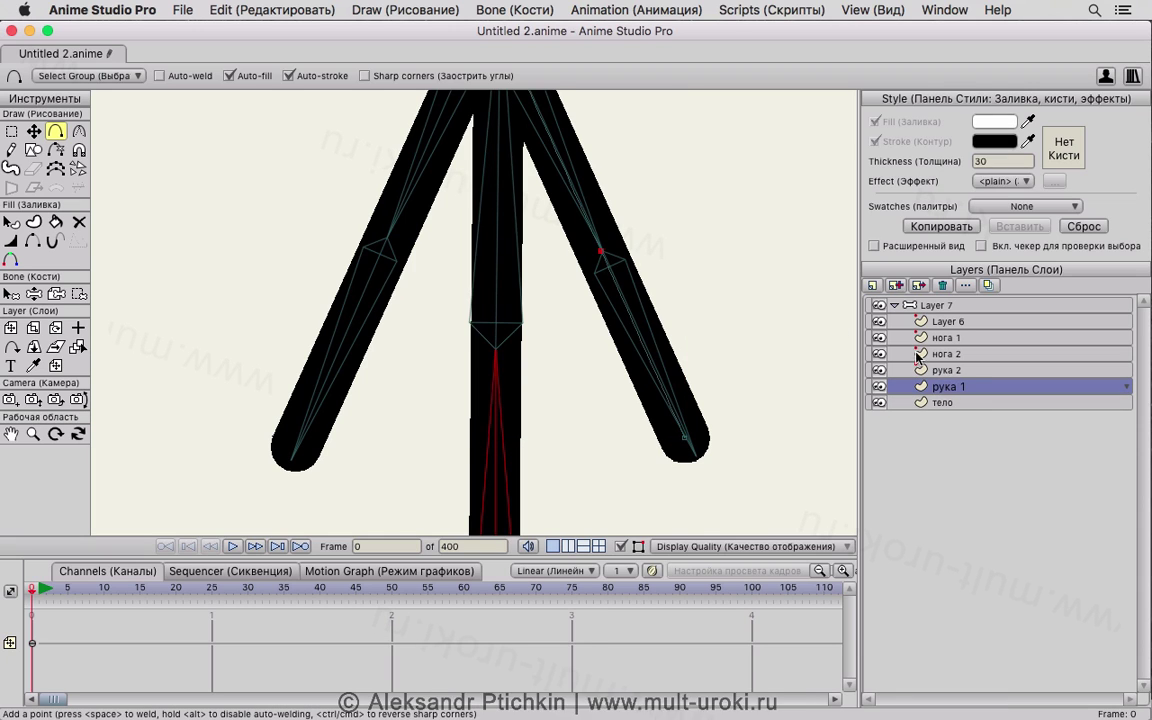
{"action": "left_click", "coordinate": [948, 370]}
Step: Add vector points at the knee joints of the legs on the нога 2 and нога 1 layers
{"action": "scroll", "coordinate": [531, 429], "scroll_direction": "down", "scroll_amount": 10}
{"action": "scroll", "coordinate": [531, 429], "scroll_direction": "down", "scroll_amount": 10}
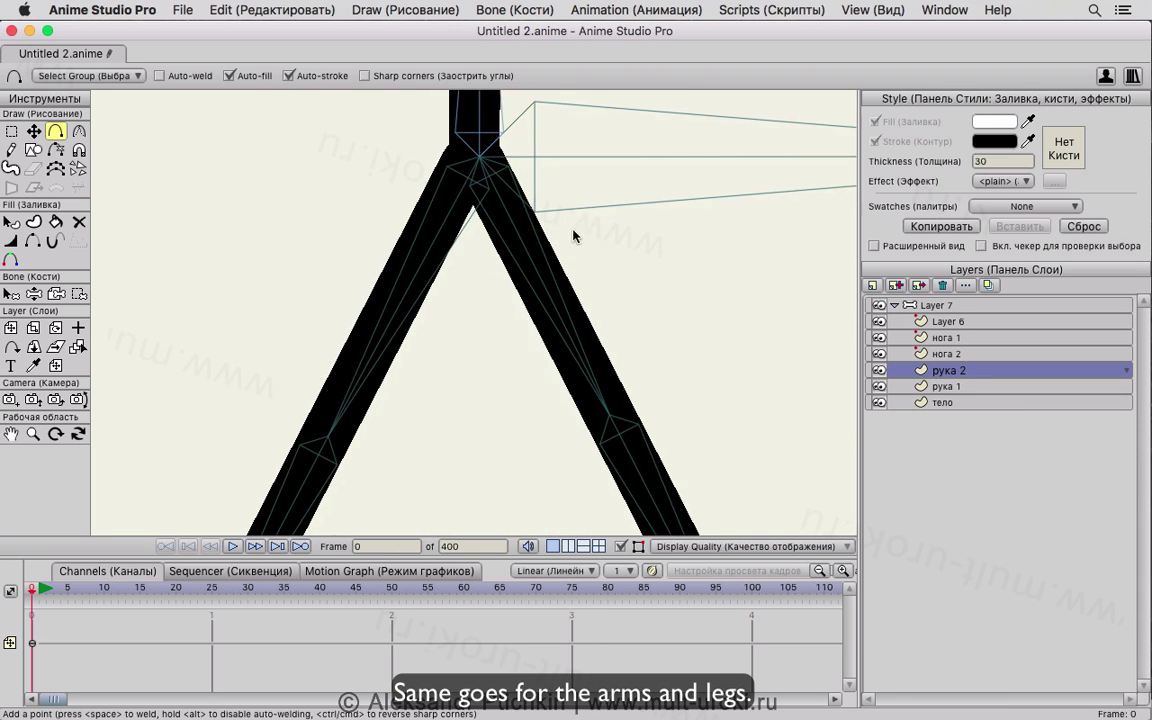
{"action": "left_click", "coordinate": [948, 354]}
{"action": "scroll", "coordinate": [435, 485], "scroll_direction": "down", "scroll_amount": 3}
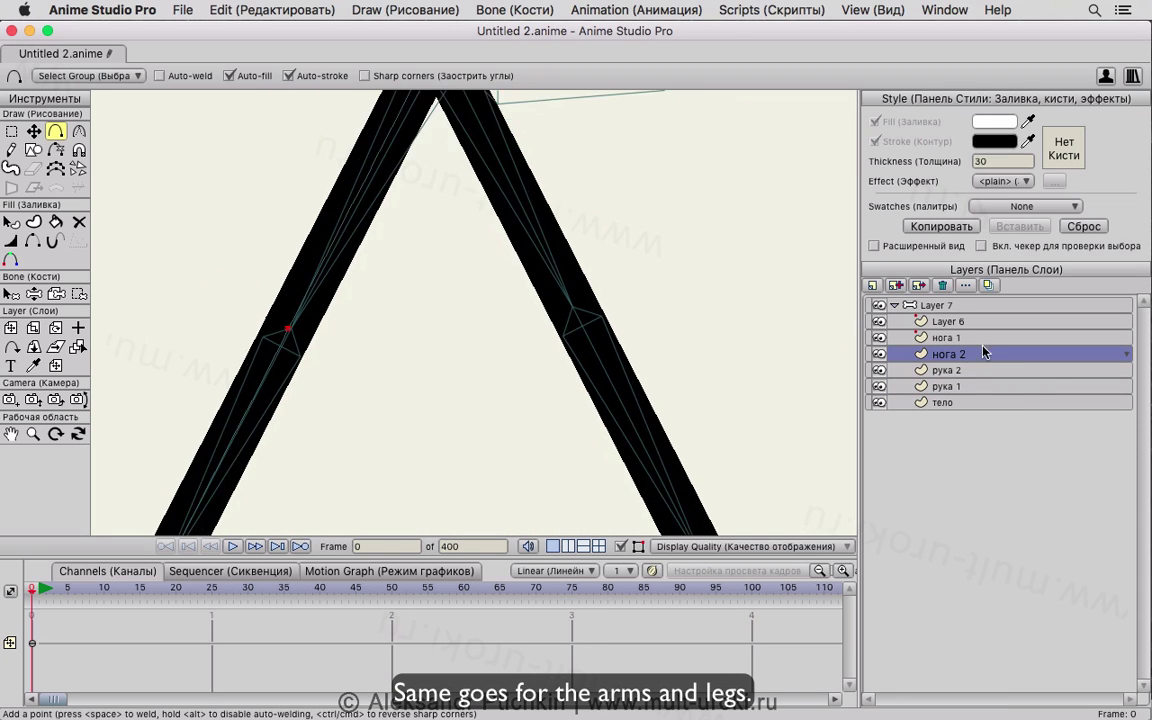
{"action": "left_click", "coordinate": [948, 337]}
{"action": "scroll", "coordinate": [736, 316], "scroll_direction": "down", "scroll_amount": 10}
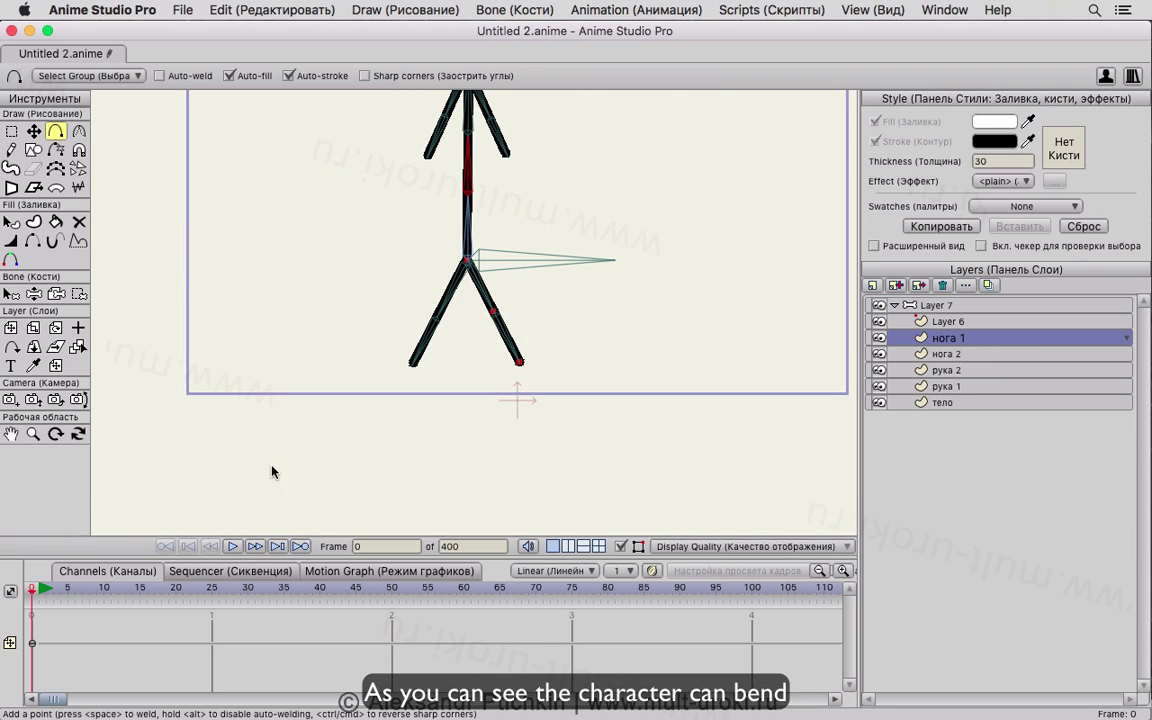
Step: Test how the body bends at frame 1 by manipulating the bones of Layer 7, and undo the test pose
{"action": "left_click", "coordinate": [40, 590]}
{"action": "scroll", "coordinate": [566, 336], "scroll_direction": "up", "scroll_amount": 3}
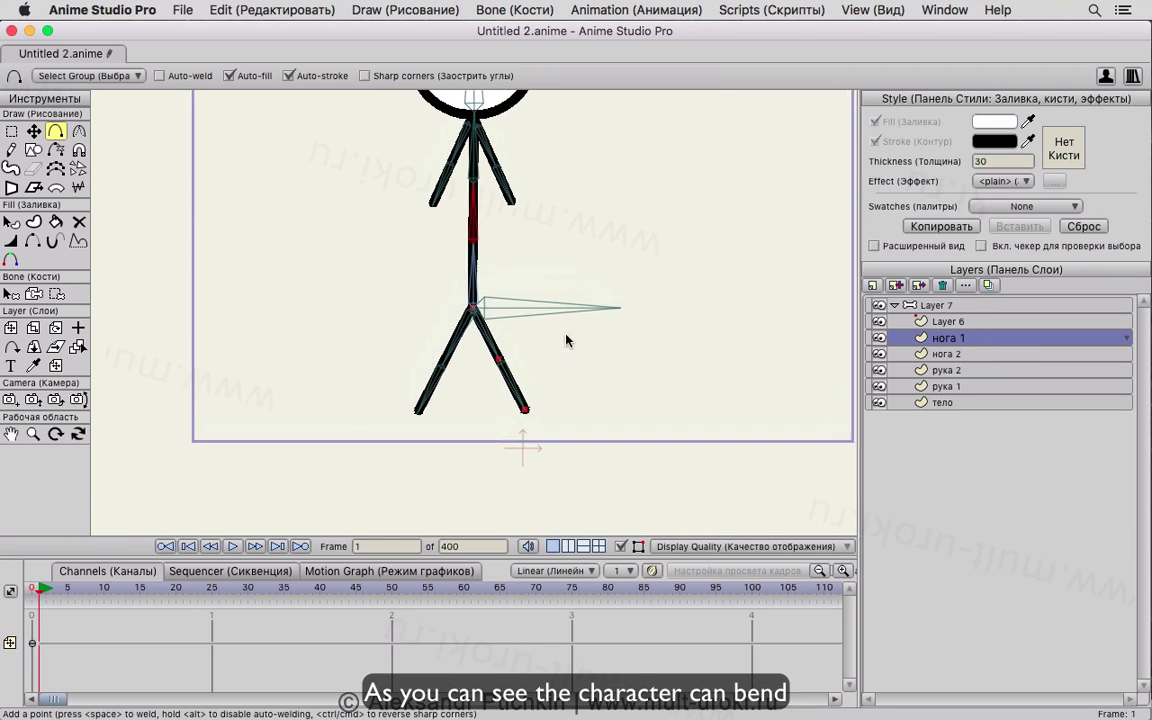
{"action": "left_click", "coordinate": [958, 306]}
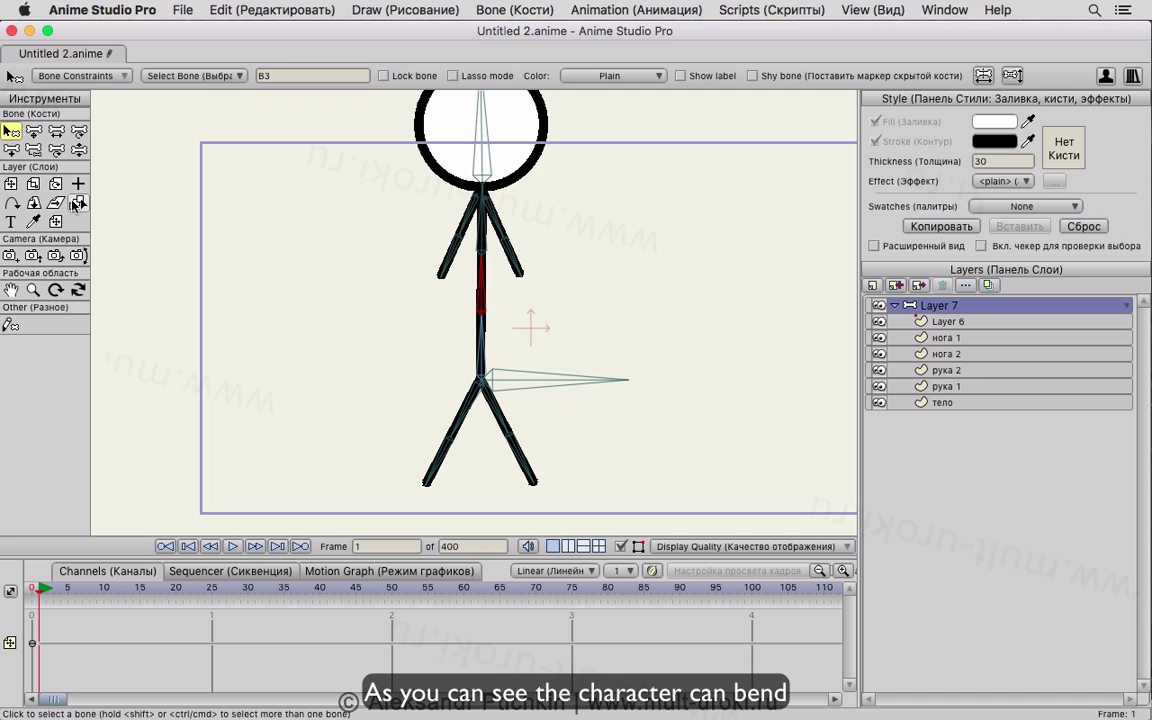
{"action": "left_click", "coordinate": [78, 149]}
{"action": "left_click_drag", "start_coordinate": [500, 278], "coordinate": [442, 311]}
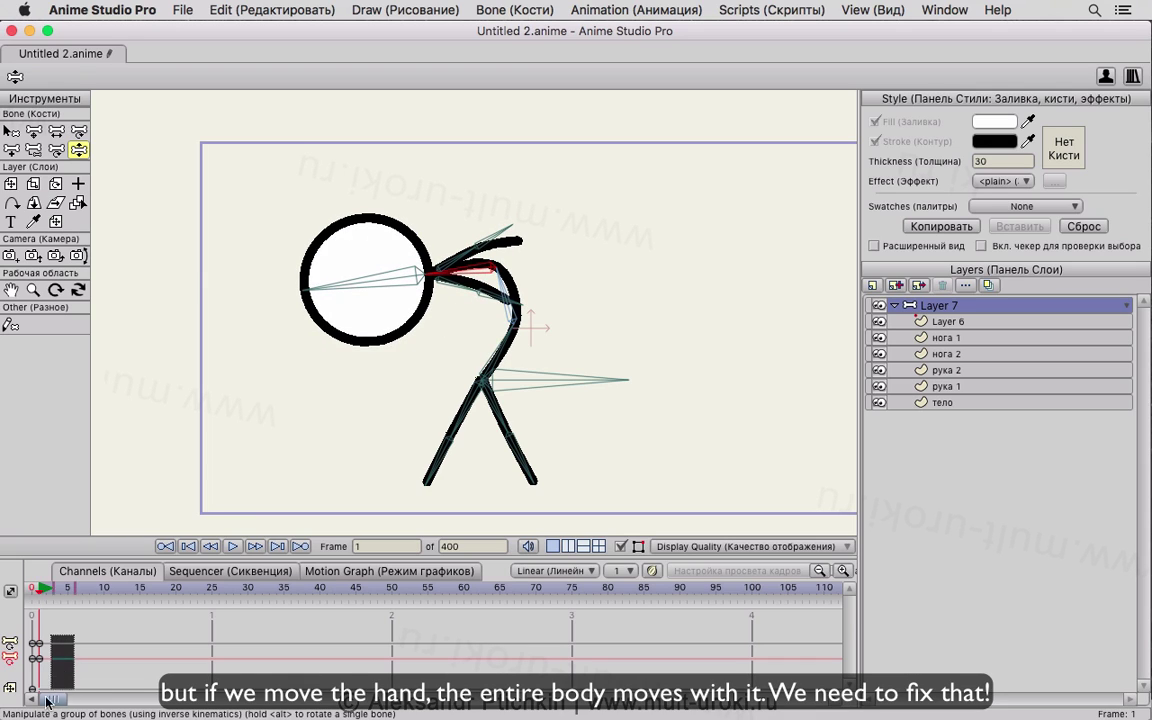
{"action": "key", "text": "super+z"}
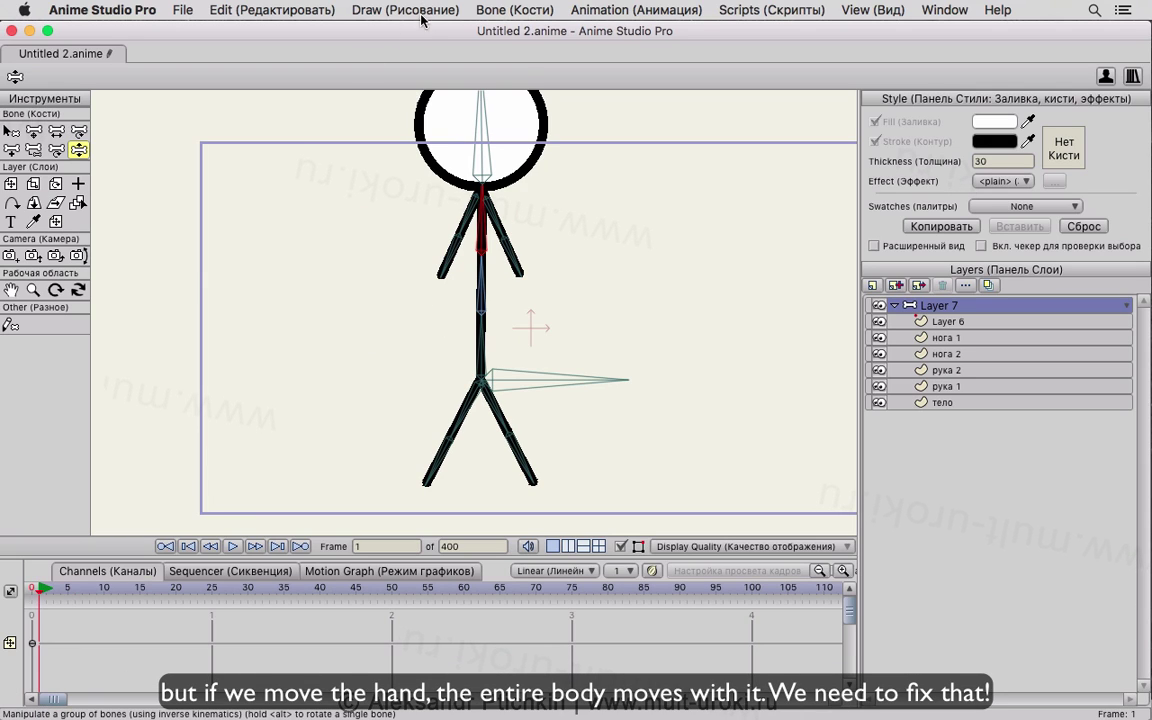
Step: Test how moving the рука 2 arm bones at frame 1 affects the body, and remove the test pose and keyframes
{"action": "left_click", "coordinate": [456, 251]}
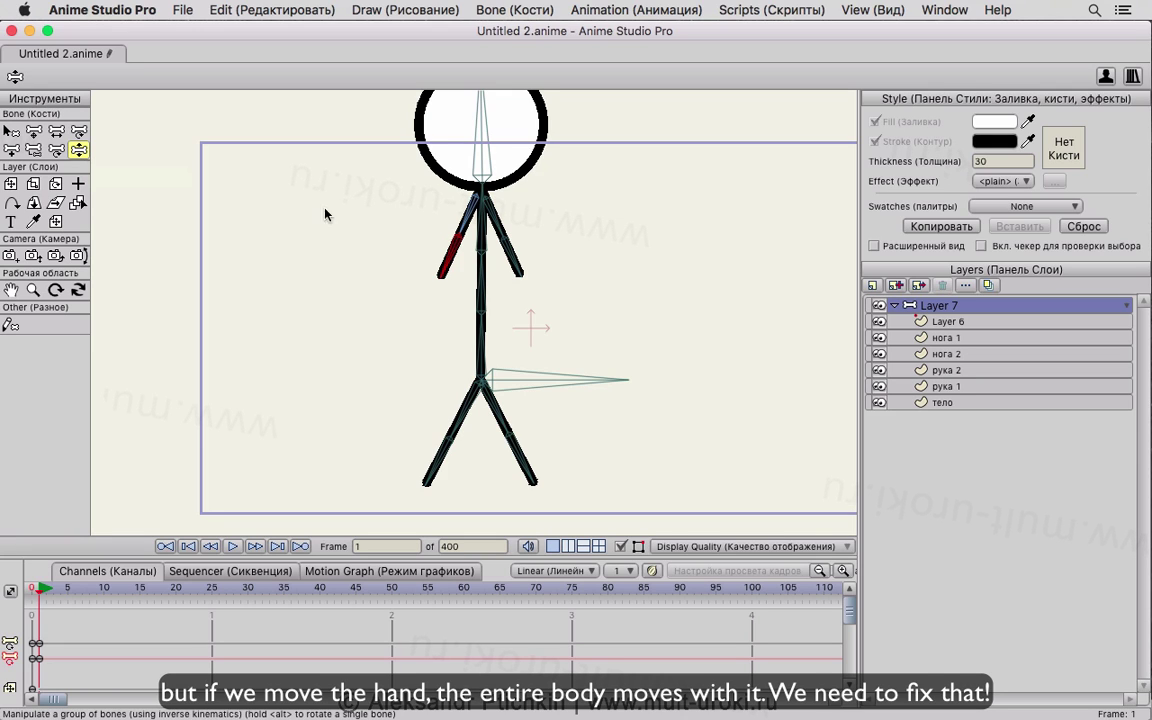
{"action": "left_click_drag", "start_coordinate": [452, 254], "coordinate": [329, 377]}
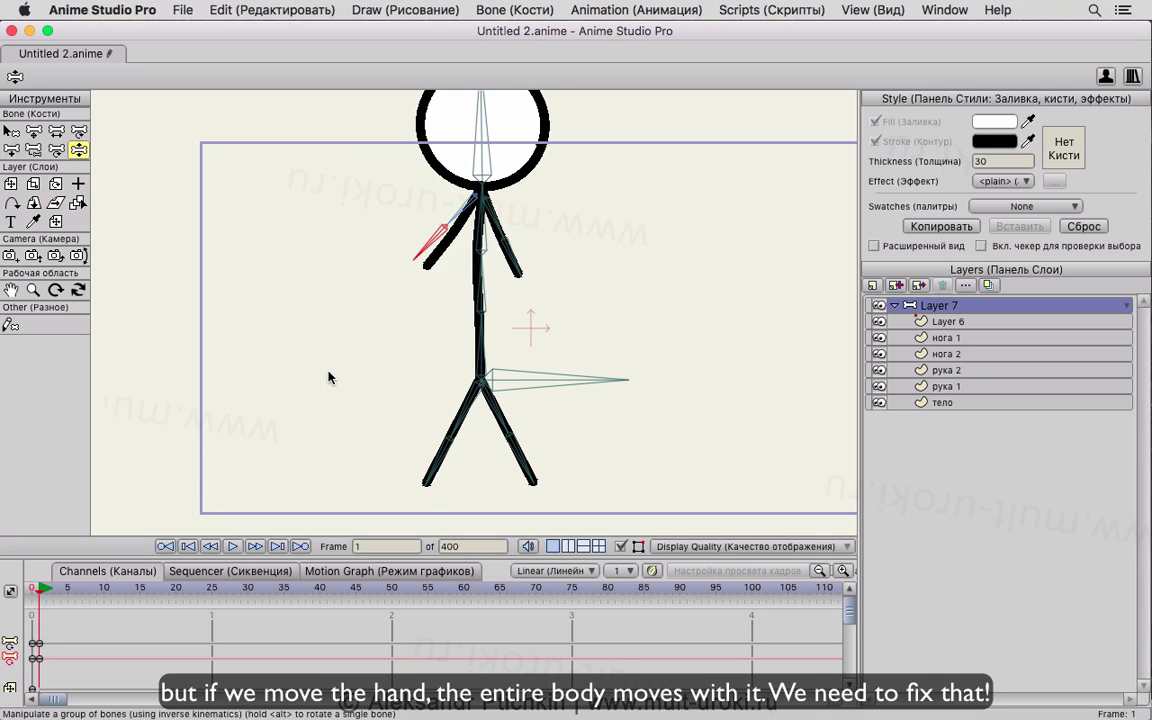
{"action": "left_click_drag", "start_coordinate": [309, 481], "coordinate": [262, 528]}
{"action": "key", "text": "super+z"}
{"action": "left_click_drag", "start_coordinate": [85, 628], "coordinate": [34, 700]}
{"action": "key", "text": "Delete"}
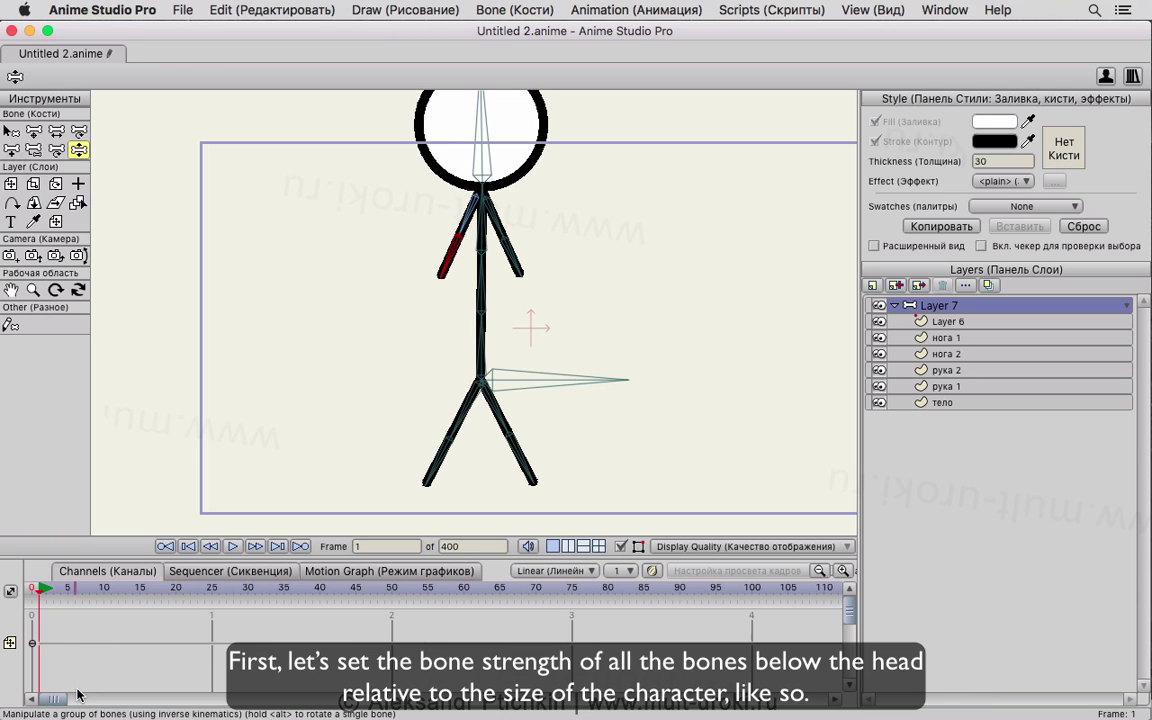
Step: Set the strength of all body, arm and leg bones to about 0.2244 at frame 0, leaving out the head and horizontal hip bones
{"action": "left_click", "coordinate": [31, 592]}
{"action": "left_click", "coordinate": [10, 131]}
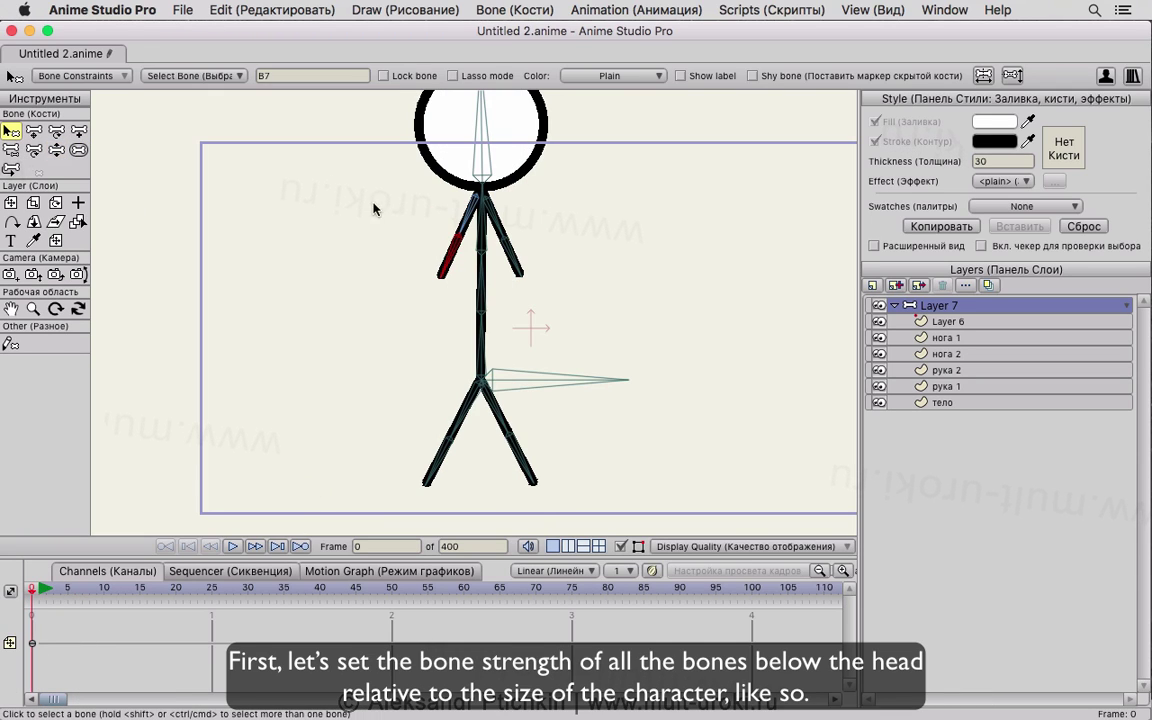
{"action": "left_click_drag", "start_coordinate": [372, 200], "coordinate": [549, 311]}
{"action": "left_click_drag", "start_coordinate": [388, 418], "coordinate": [535, 492]}
{"action": "left_click", "coordinate": [78, 150]}
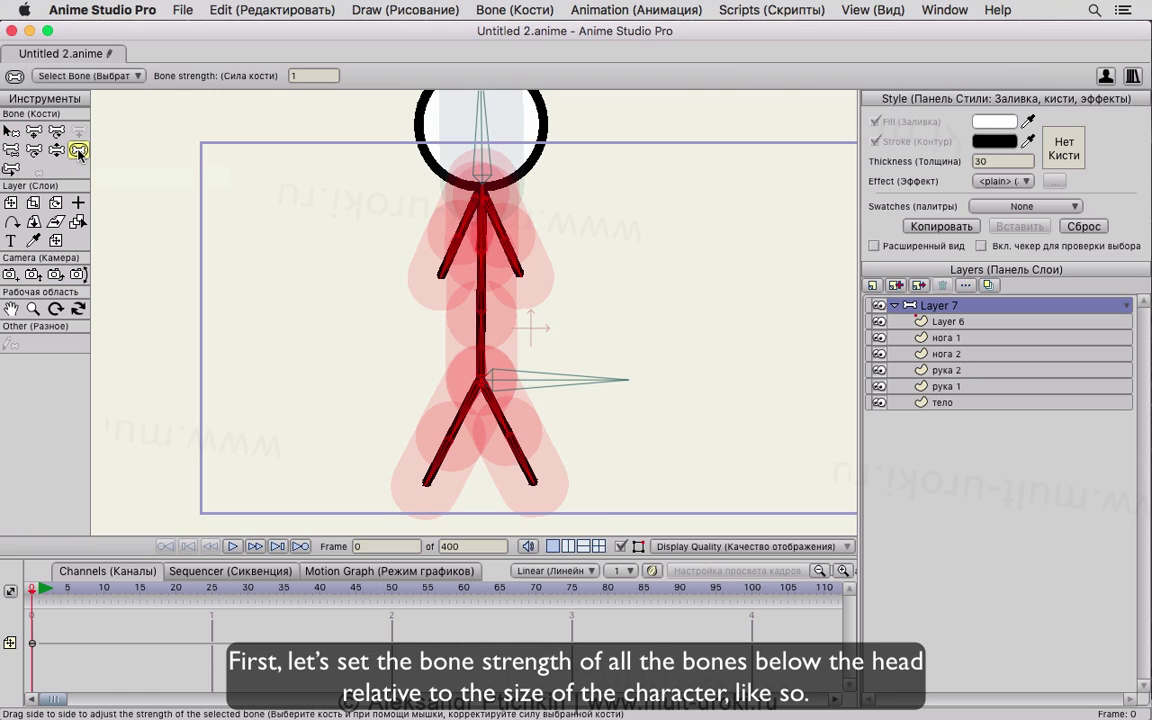
{"action": "left_click_drag", "start_coordinate": [484, 293], "coordinate": [429, 294]}
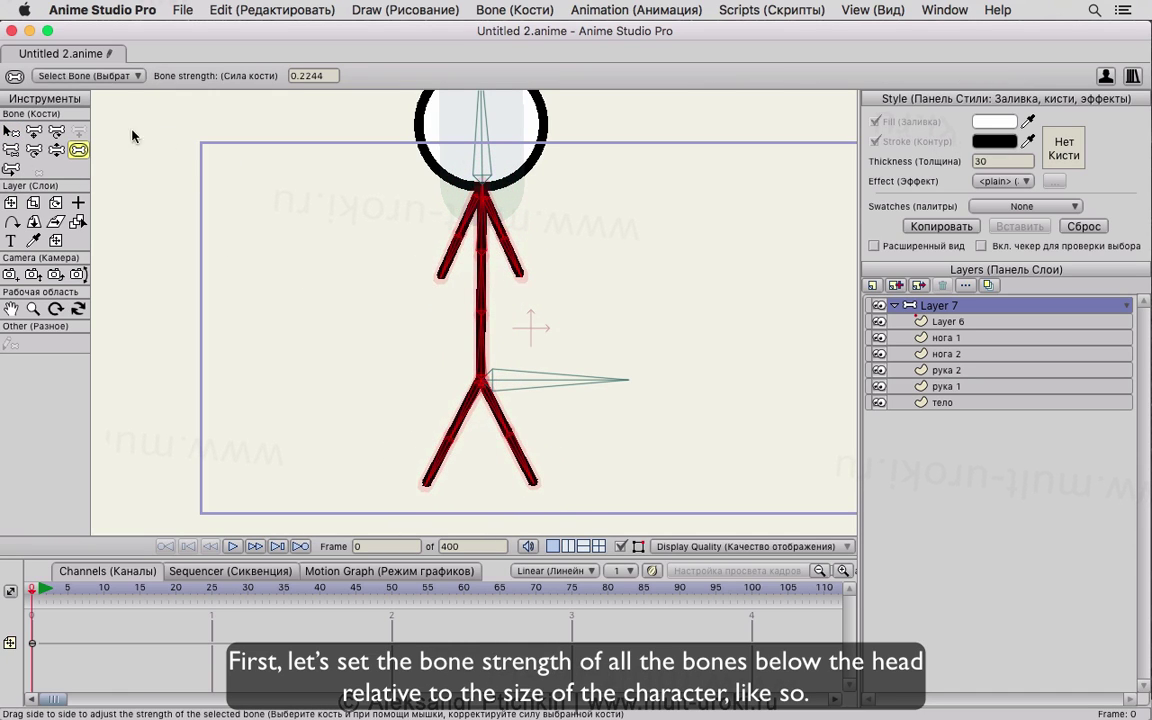
Step: Adjust the head bone's strength so that its area of influence matches the size of the head
{"action": "left_click", "coordinate": [10, 131]}
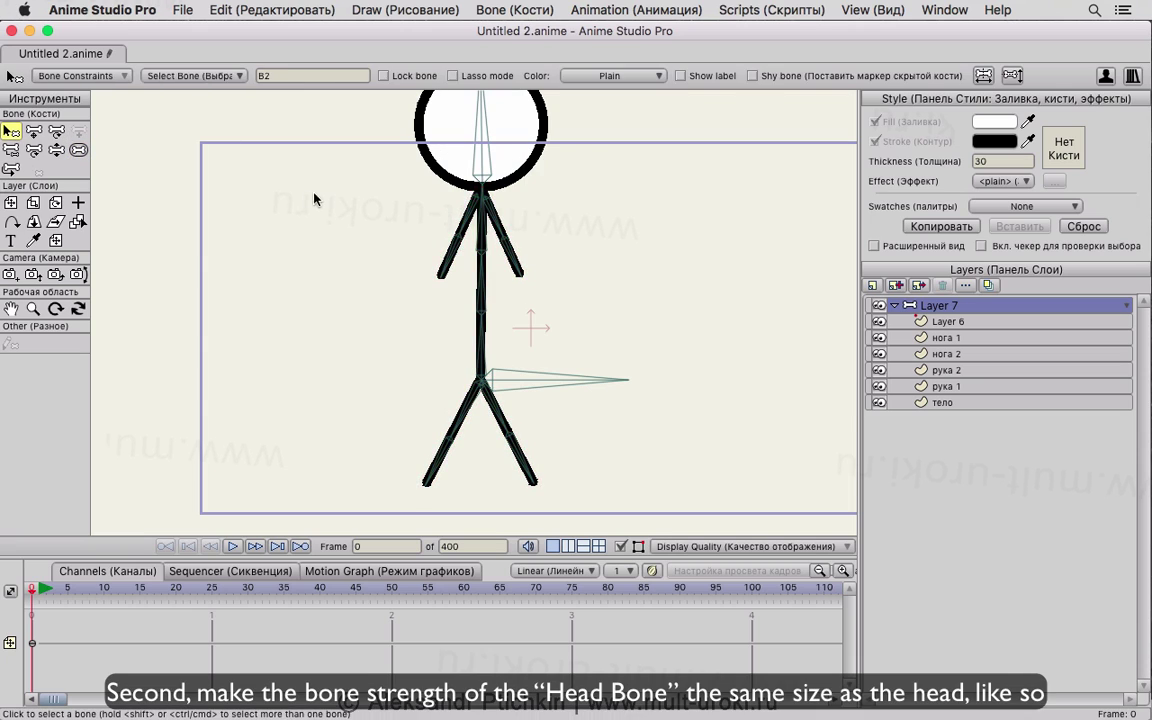
{"action": "left_click", "coordinate": [478, 172]}
{"action": "left_click", "coordinate": [78, 150]}
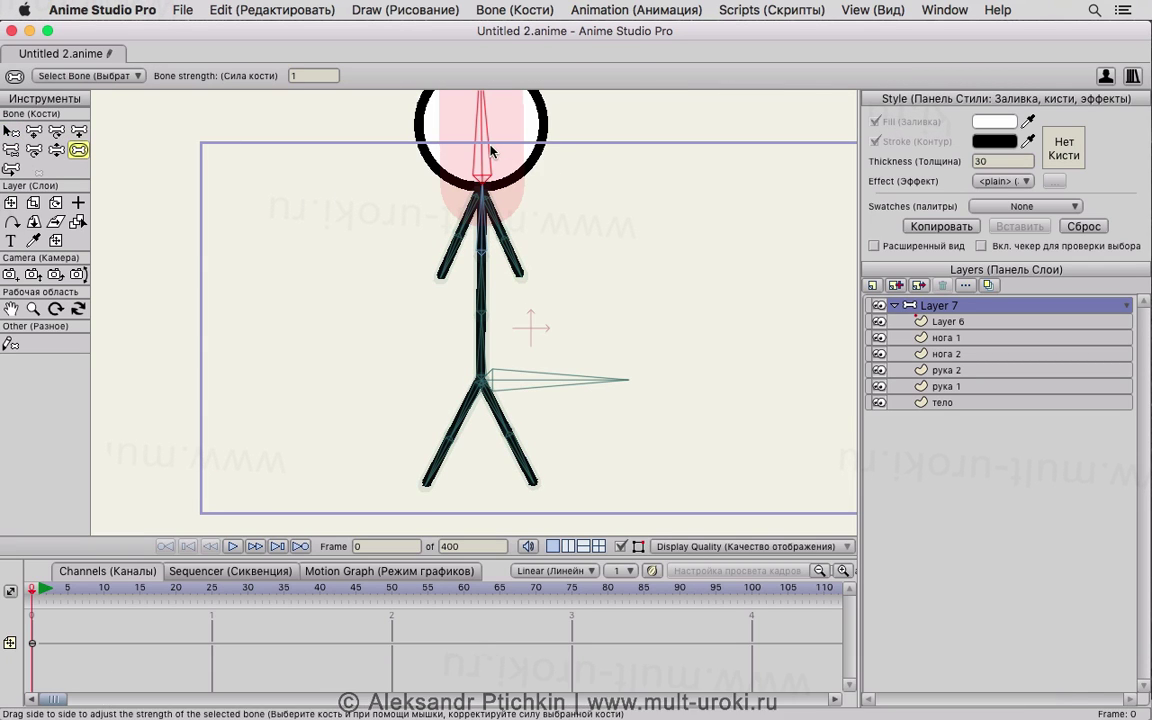
Step: Bind the рука 2 layer to its two arm bones with Use Selected Bones For Flexi-Binding
{"action": "left_click", "coordinate": [12, 130]}
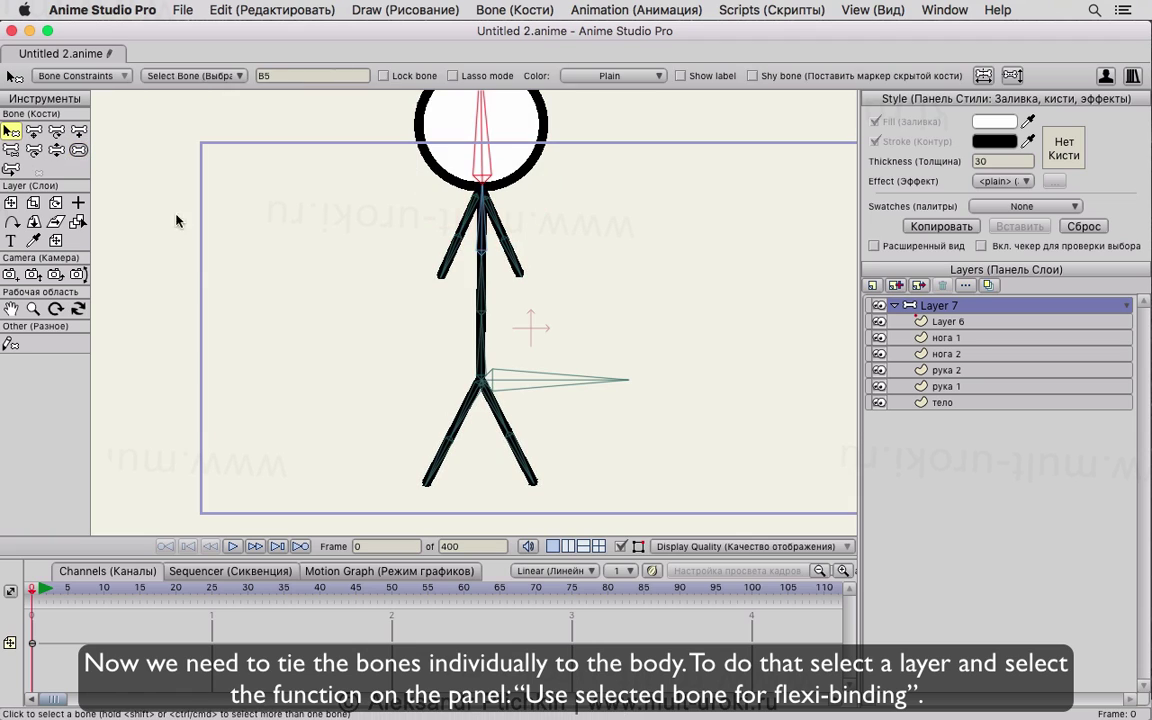
{"action": "left_click", "coordinate": [287, 305]}
{"action": "scroll", "coordinate": [381, 300], "scroll_direction": "up", "scroll_amount": 1}
{"action": "left_click_drag", "start_coordinate": [375, 241], "coordinate": [457, 380]}
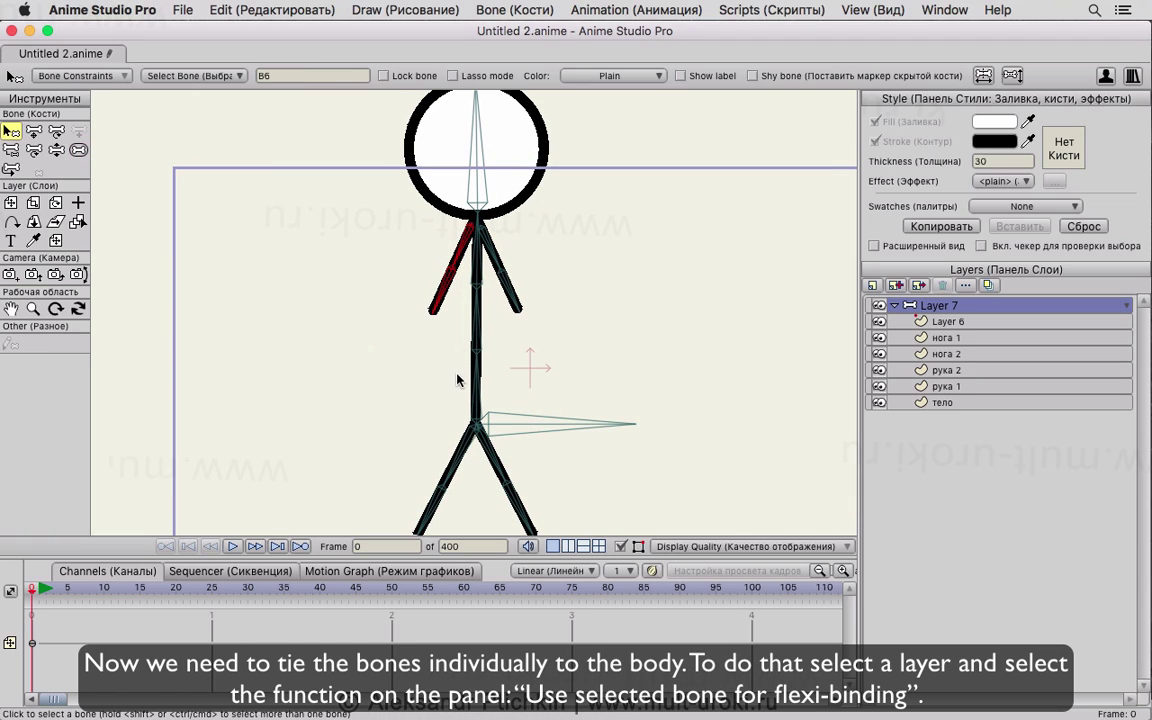
{"action": "left_click", "coordinate": [936, 389]}
{"action": "left_click", "coordinate": [900, 370]}
{"action": "left_click", "coordinate": [879, 370]}
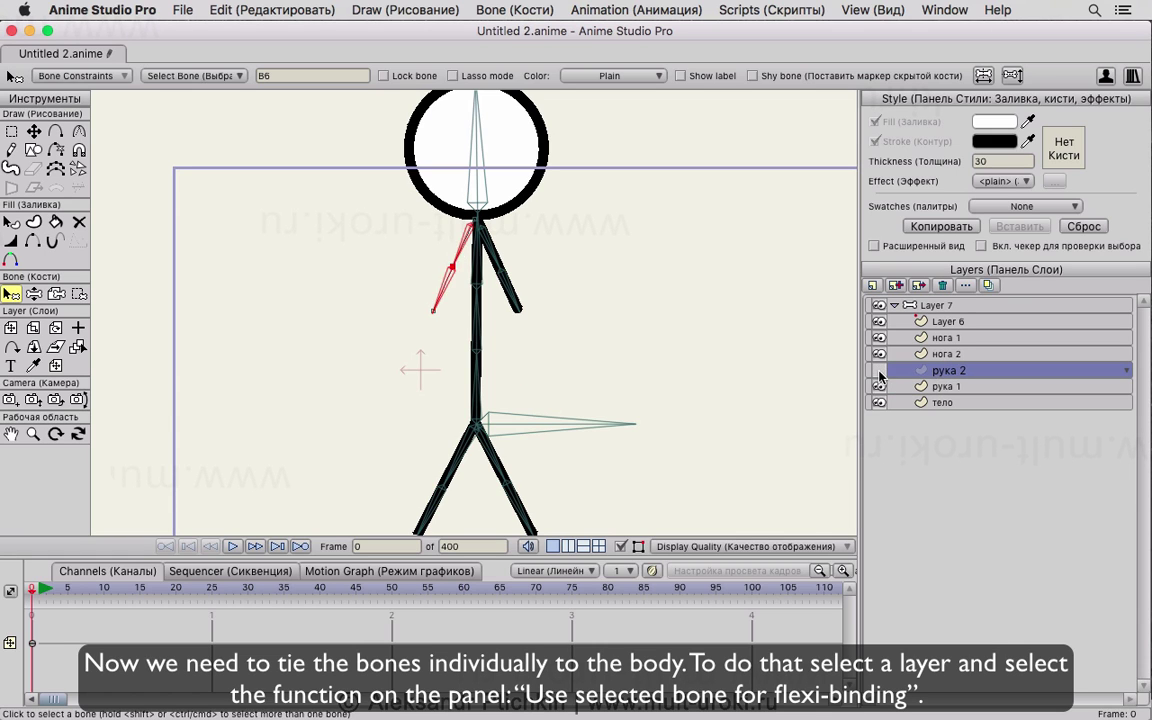
{"action": "left_click", "coordinate": [879, 371]}
{"action": "left_click", "coordinate": [528, 11]}
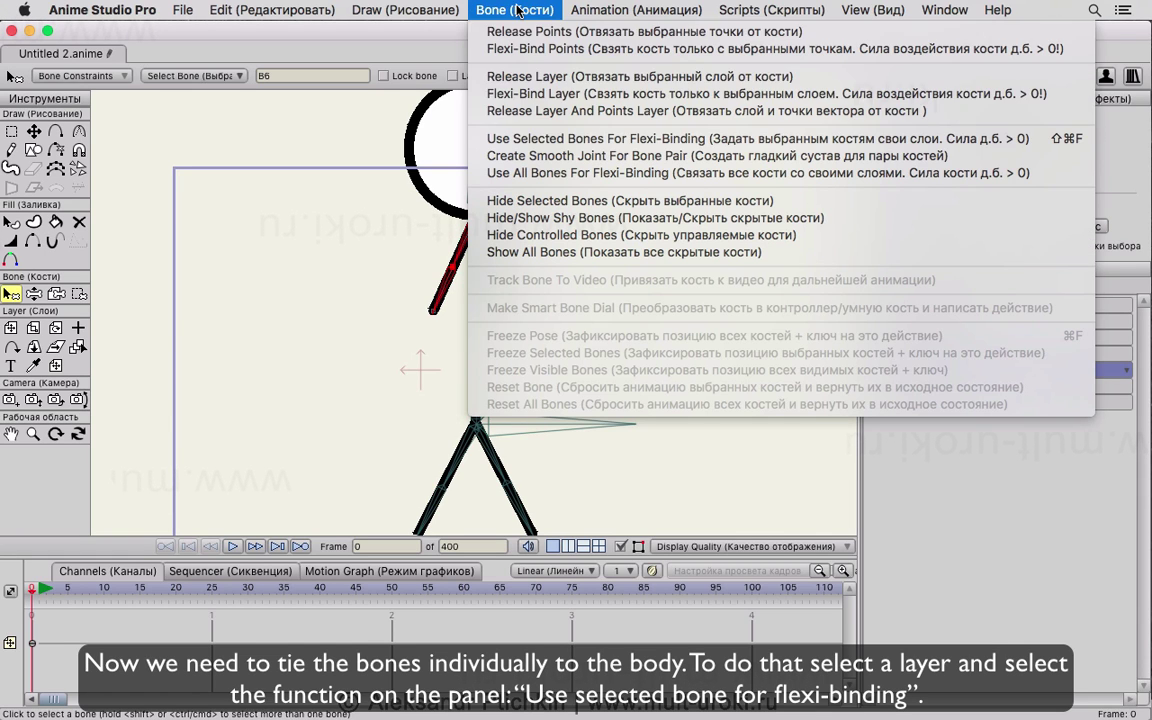
{"action": "left_click", "coordinate": [550, 142]}
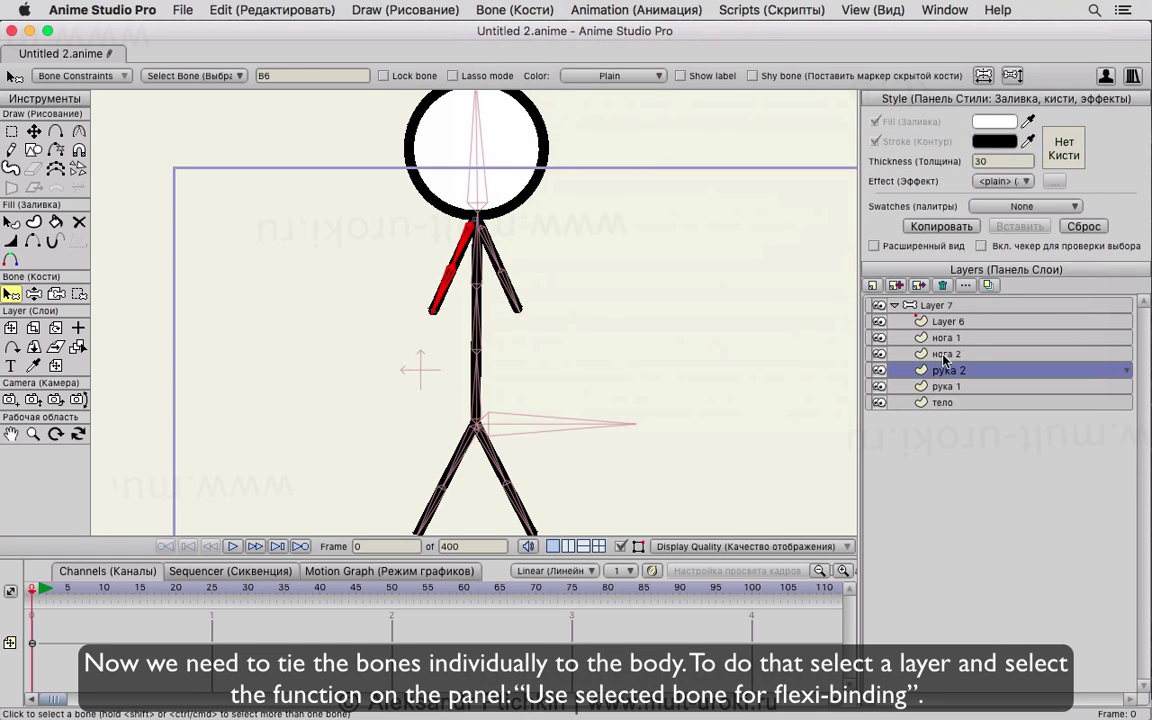
Step: Bind the рука 1 layer to the two bones of the other arm with Use Selected Bones For Flexi-Binding
{"action": "left_click", "coordinate": [950, 388]}
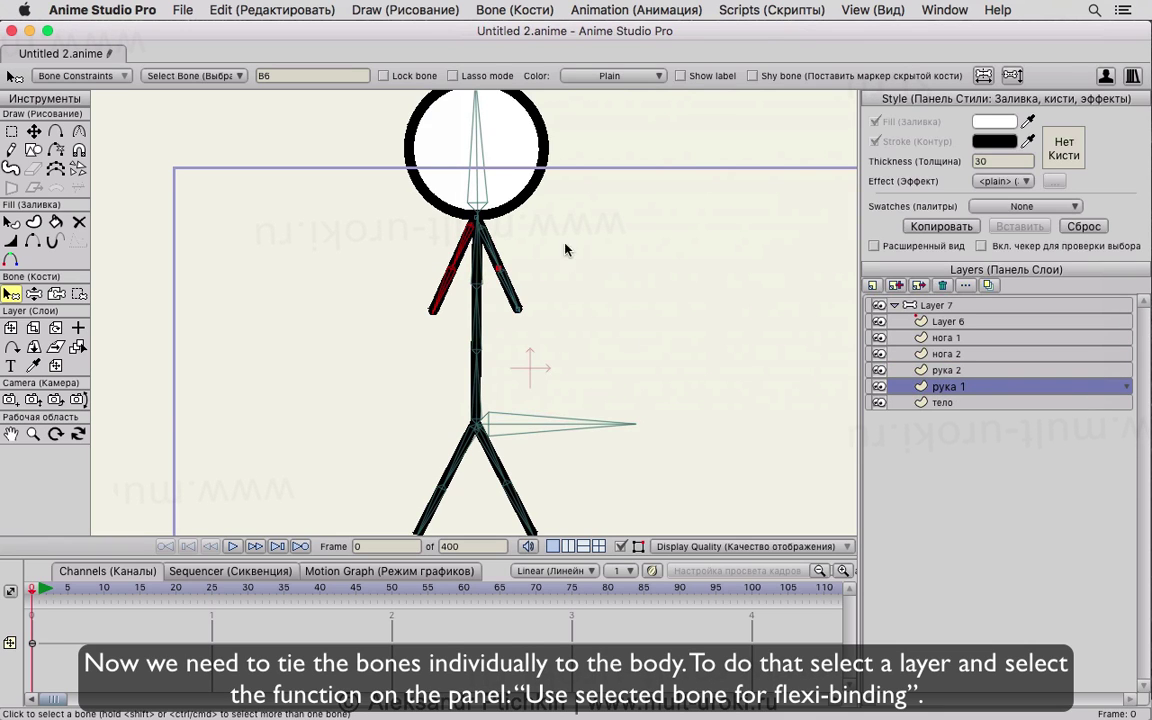
{"action": "left_click_drag", "start_coordinate": [558, 227], "coordinate": [499, 342]}
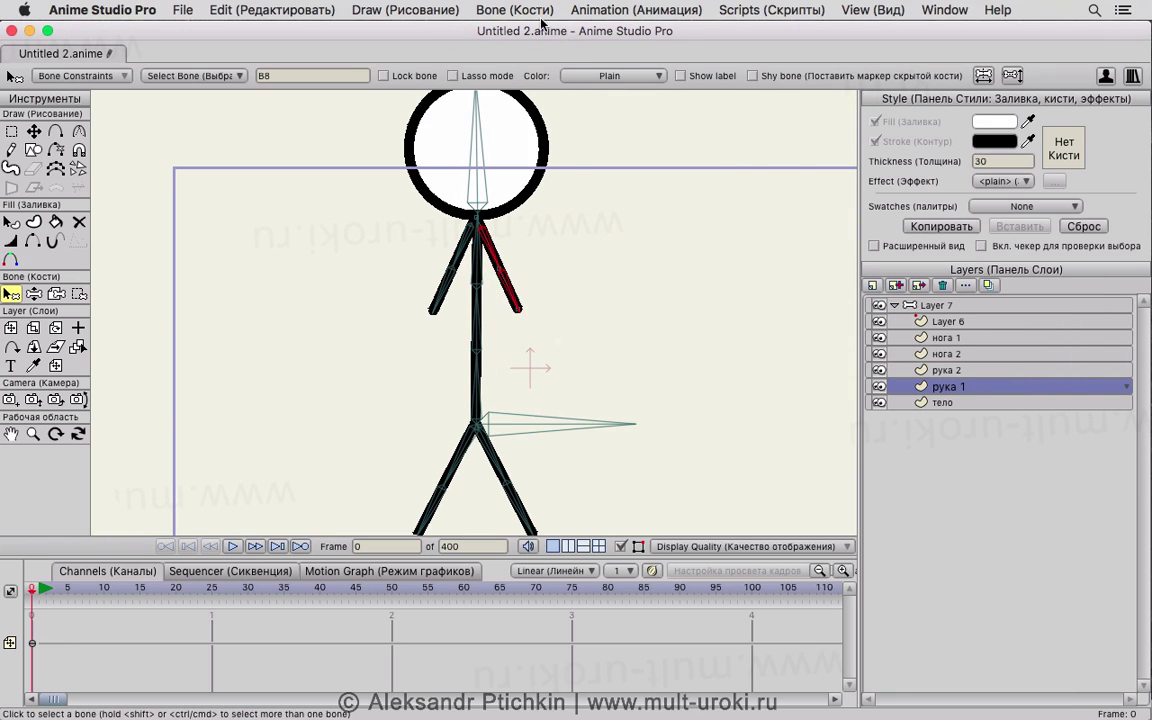
{"action": "left_click", "coordinate": [472, 15]}
{"action": "left_click", "coordinate": [530, 143]}
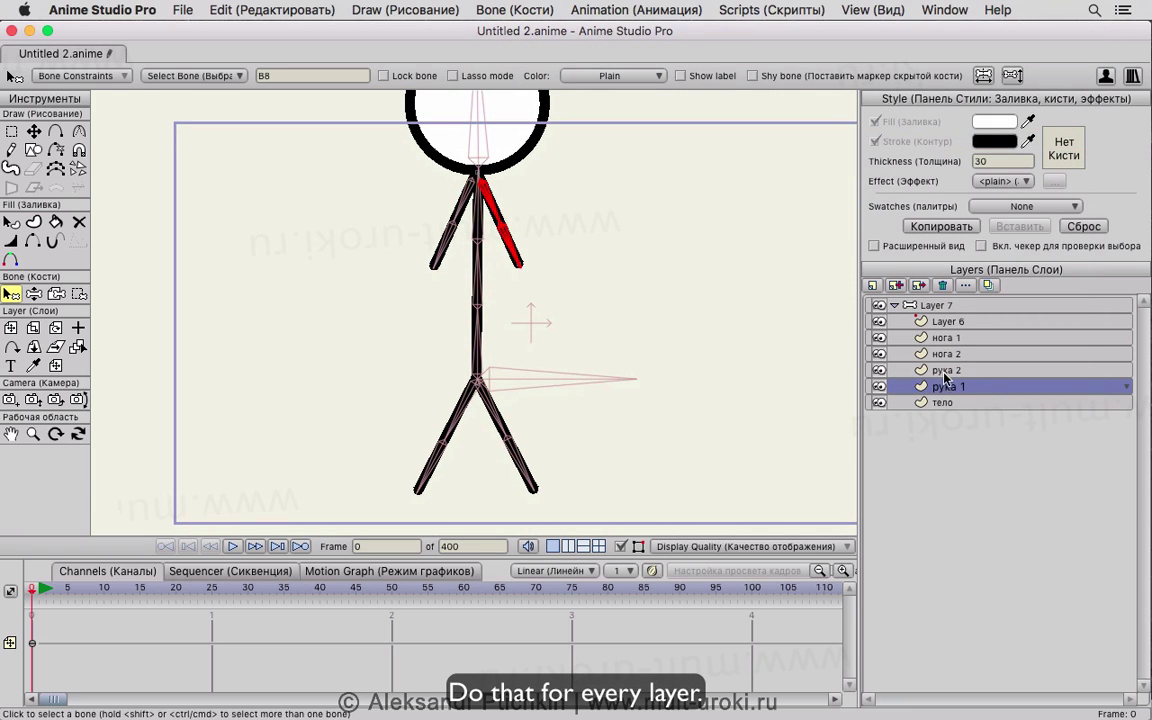
Step: Bind the тело layer to the vertical body bones with Use Selected Bones For Flexi-Binding
{"action": "left_click", "coordinate": [946, 403]}
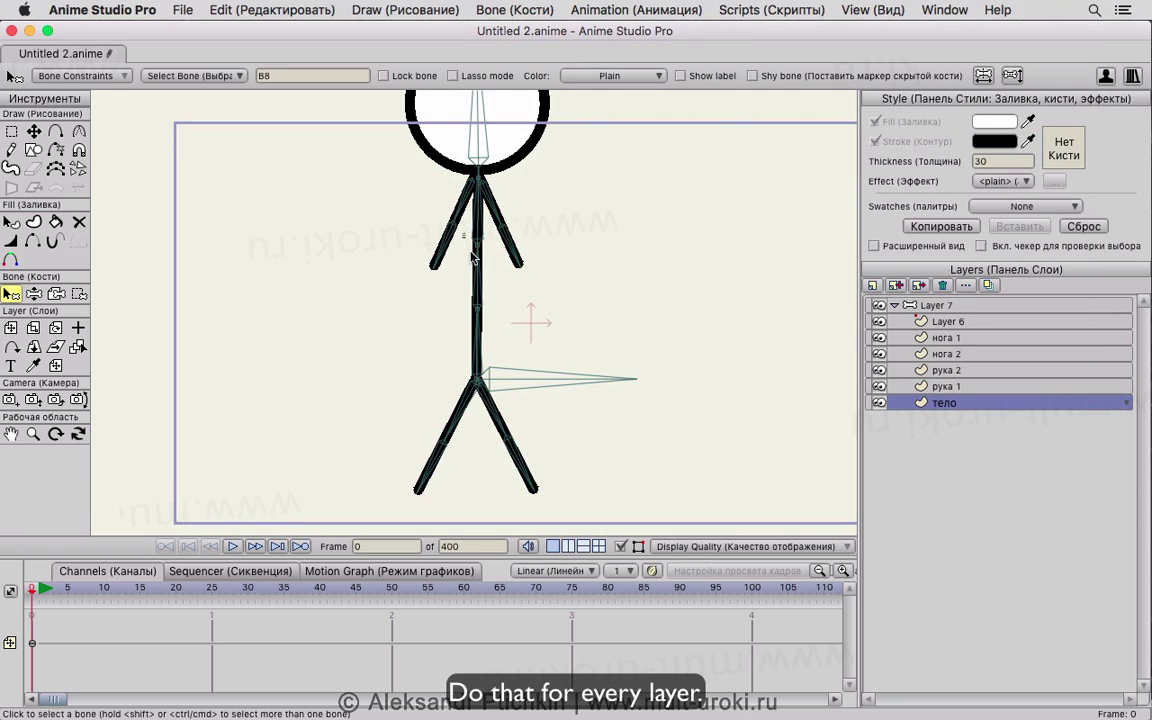
{"action": "left_click", "coordinate": [497, 368]}
{"action": "left_click", "coordinate": [528, 10]}
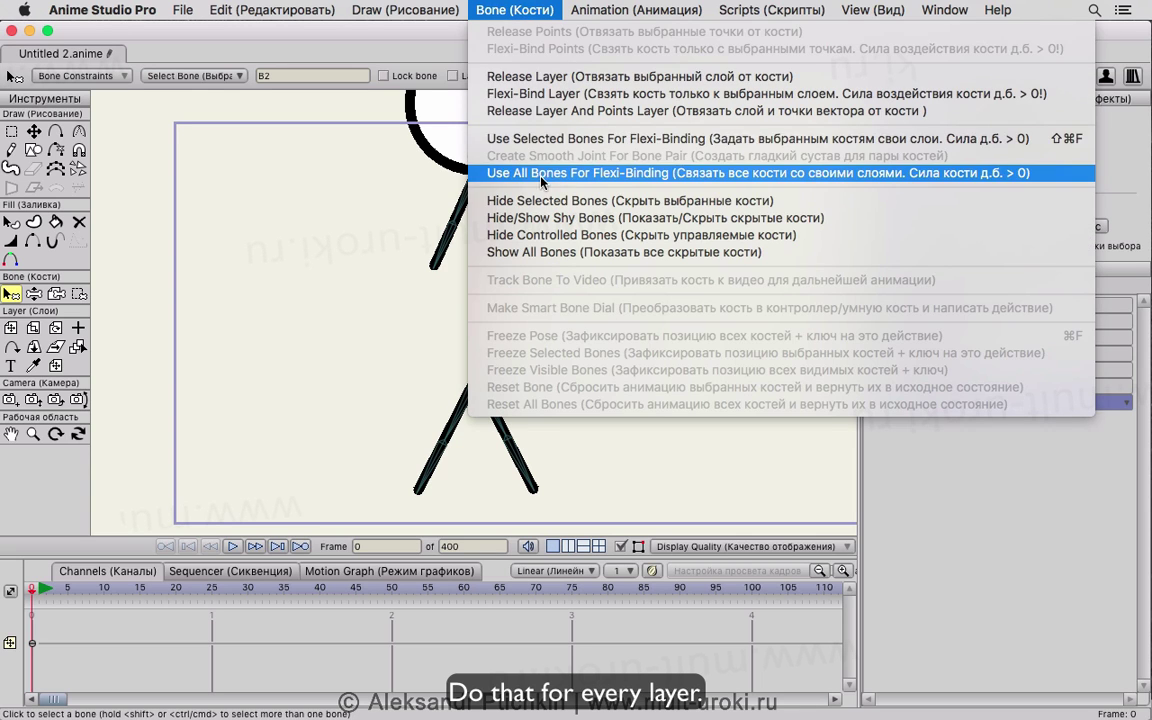
{"action": "left_click", "coordinate": [500, 142]}
Step: Bind the нога 1 layer to its two leg bones with Use Selected Bones For Flexi-Binding
{"action": "scroll", "coordinate": [634, 399], "scroll_direction": "down", "scroll_amount": 3}
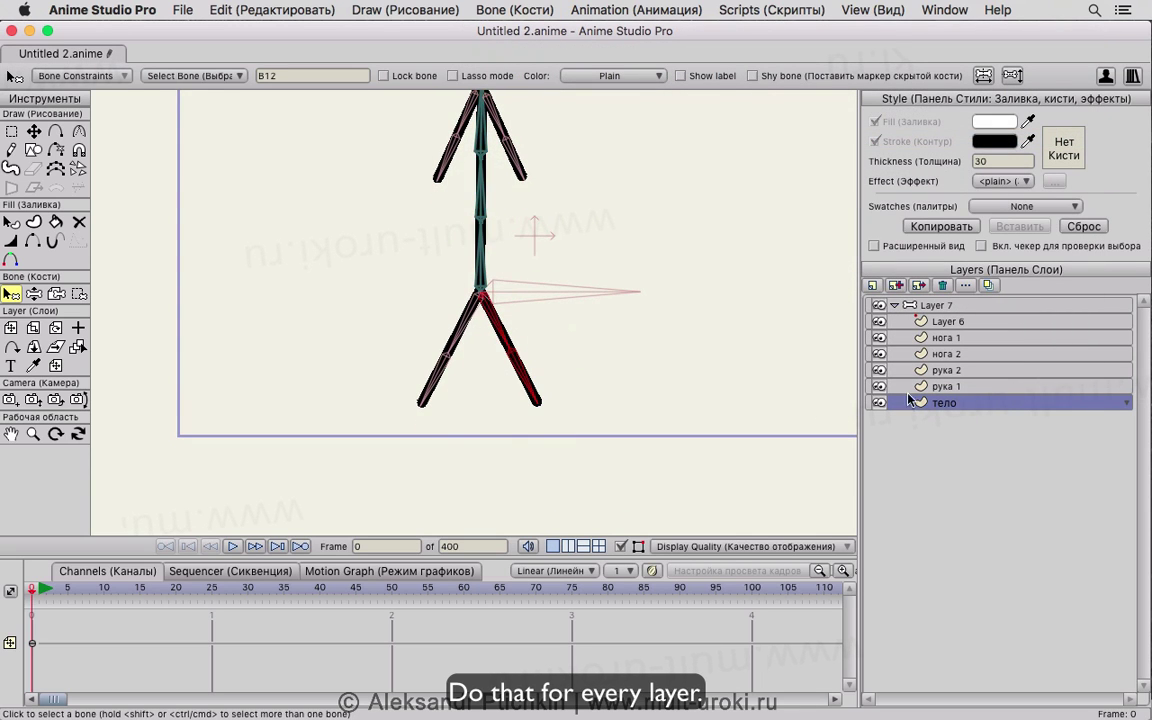
{"action": "left_click", "coordinate": [946, 341]}
{"action": "left_click", "coordinate": [480, 12]}
{"action": "left_click", "coordinate": [500, 142]}
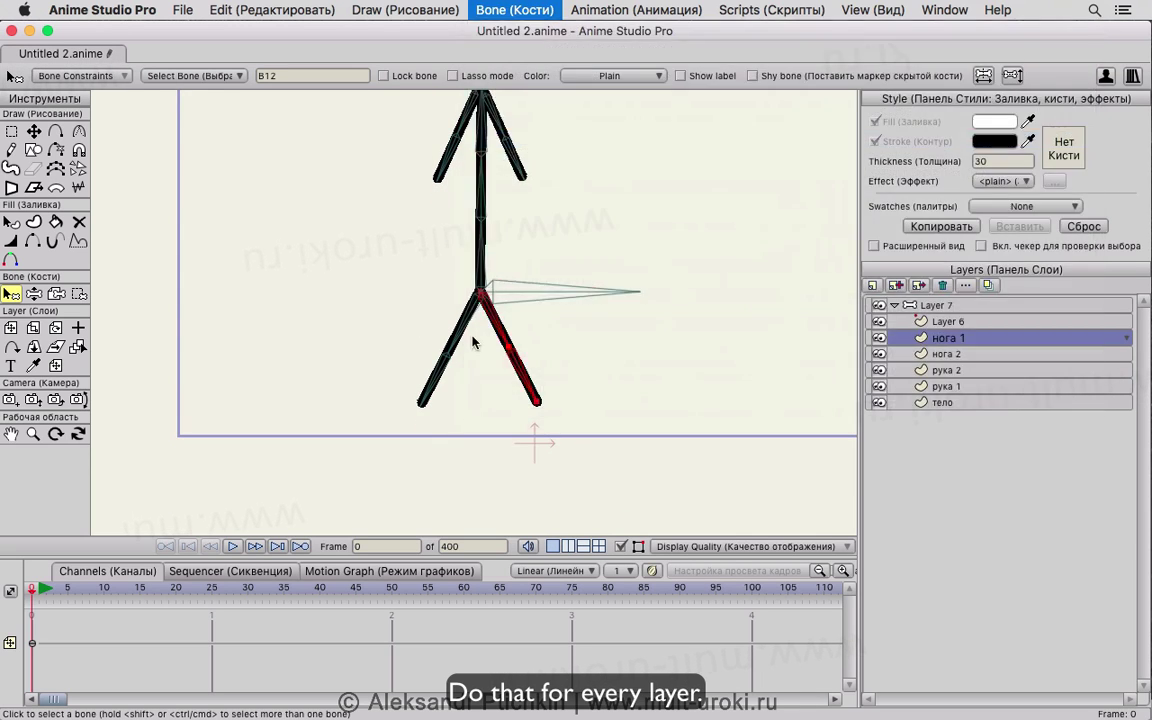
Step: Bind the нога 2 layer to the two bones of the other leg with Use Selected Bones For Flexi-Binding
{"action": "left_click_drag", "start_coordinate": [472, 337], "coordinate": [386, 410]}
{"action": "left_click", "coordinate": [948, 354]}
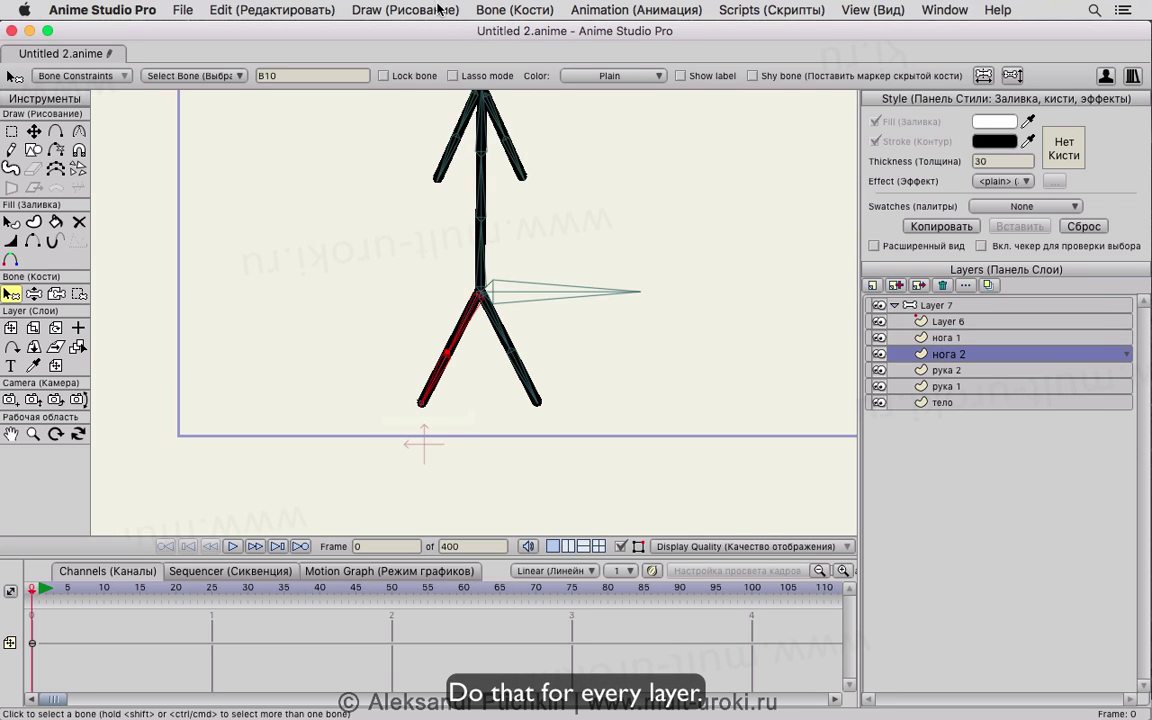
{"action": "left_click", "coordinate": [514, 10]}
{"action": "left_click", "coordinate": [500, 139]}
{"action": "scroll", "coordinate": [669, 332], "scroll_direction": "up", "scroll_amount": 2}
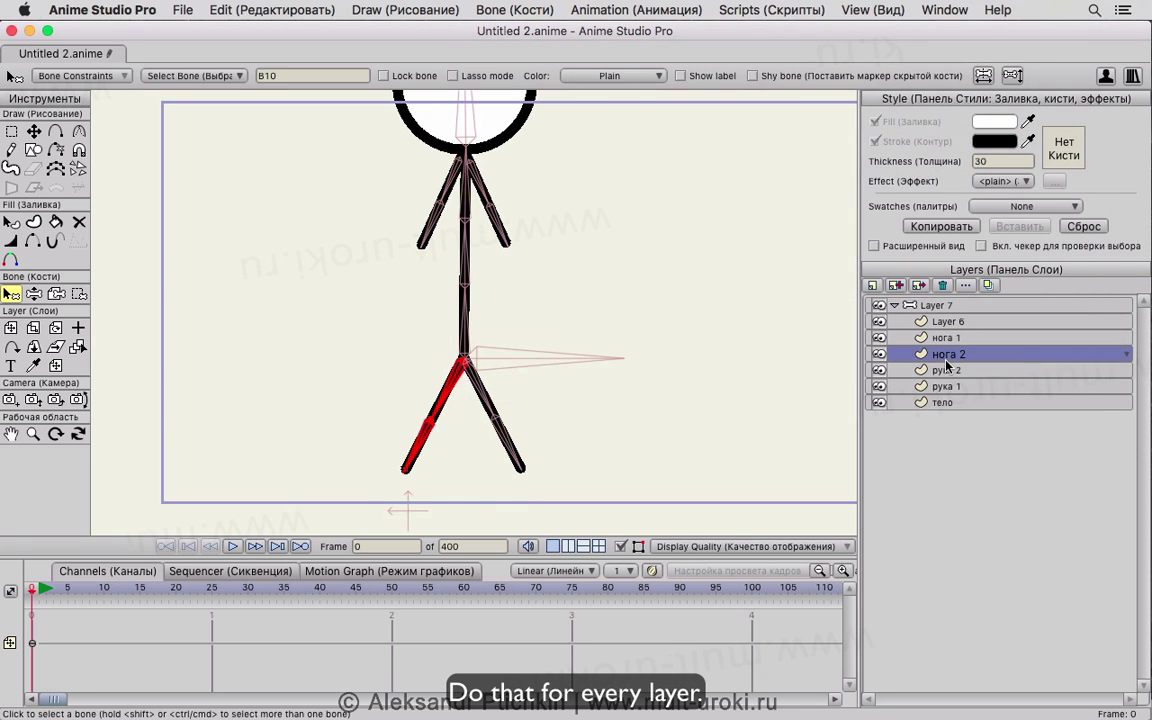
Step: Check the bindings of the arm and body layers and rename Layer 6 as голова
{"action": "left_click", "coordinate": [946, 370]}
{"action": "left_click", "coordinate": [946, 386]}
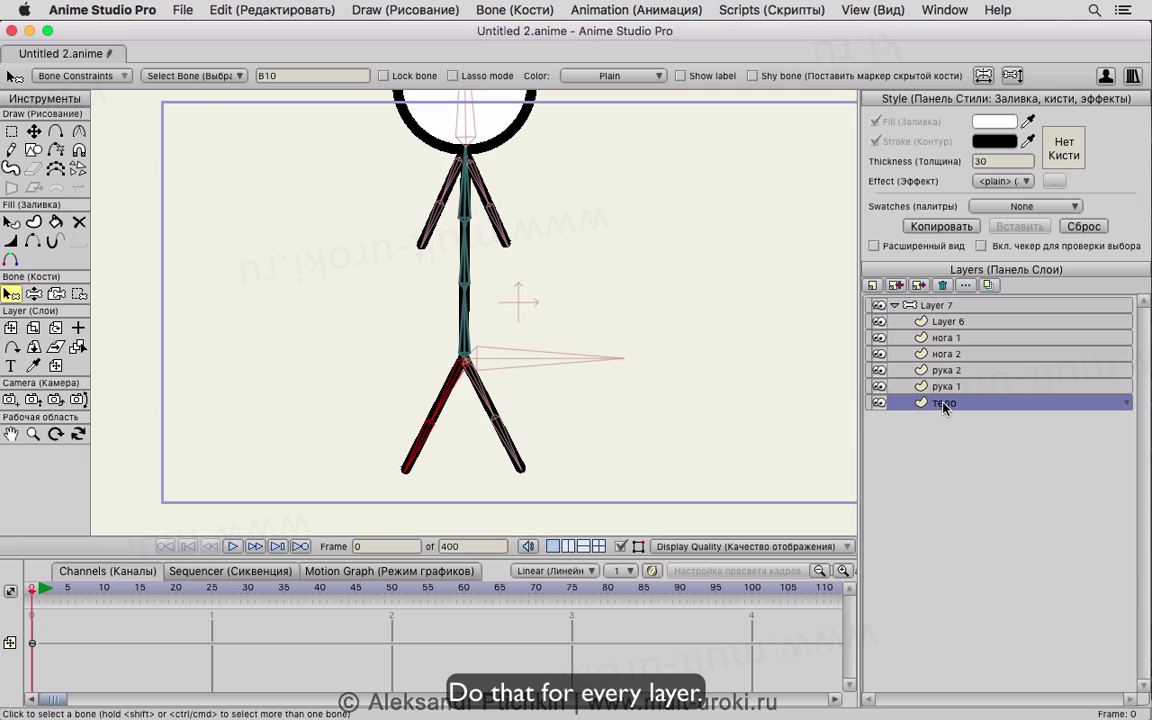
{"action": "left_click", "coordinate": [941, 322]}
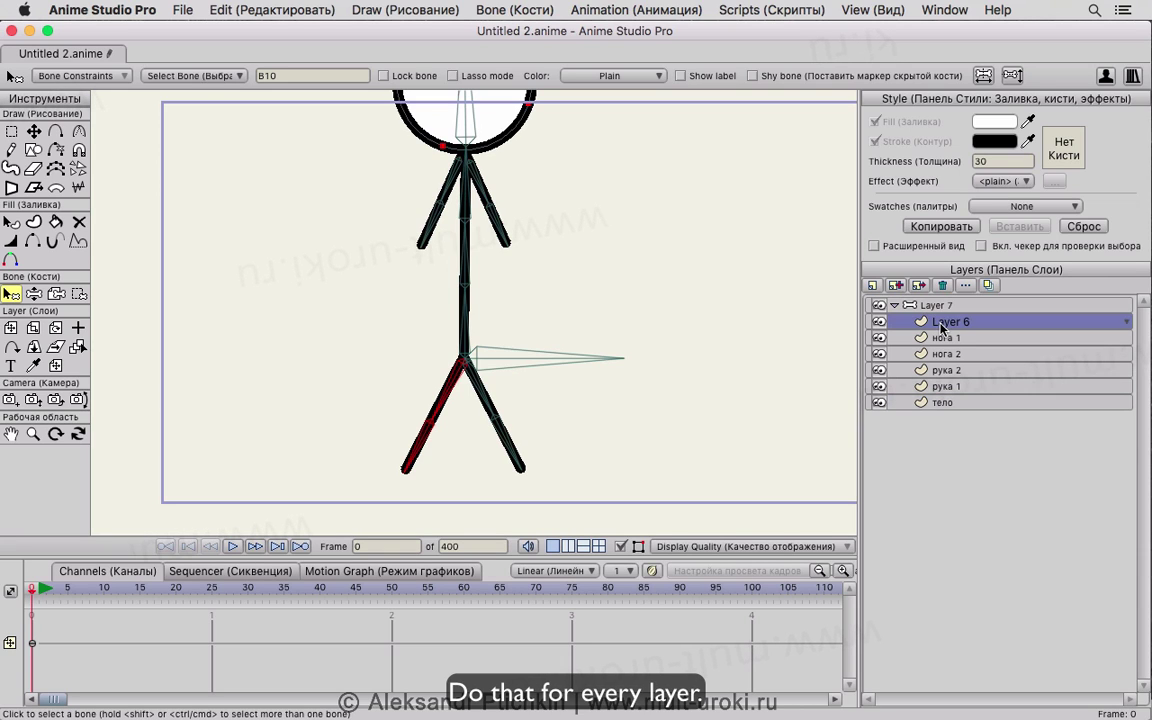
{"action": "double_click", "coordinate": [947, 327]}
{"action": "type", "text": "голова"}
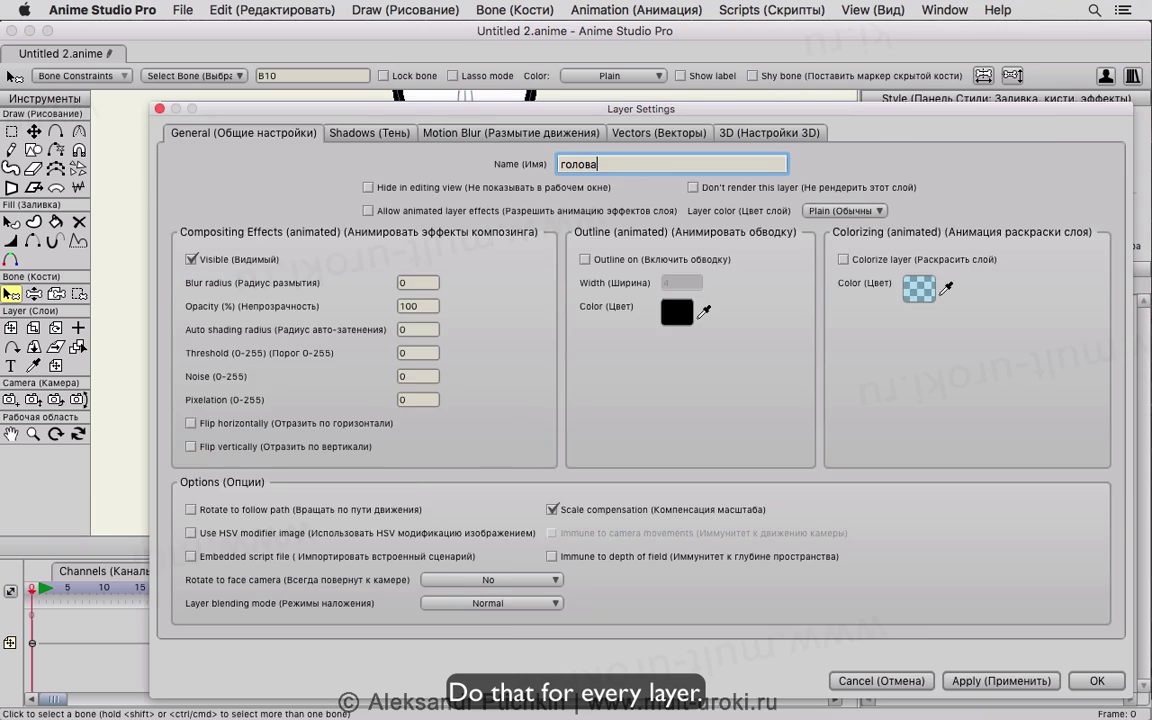
{"action": "key", "text": "Return"}
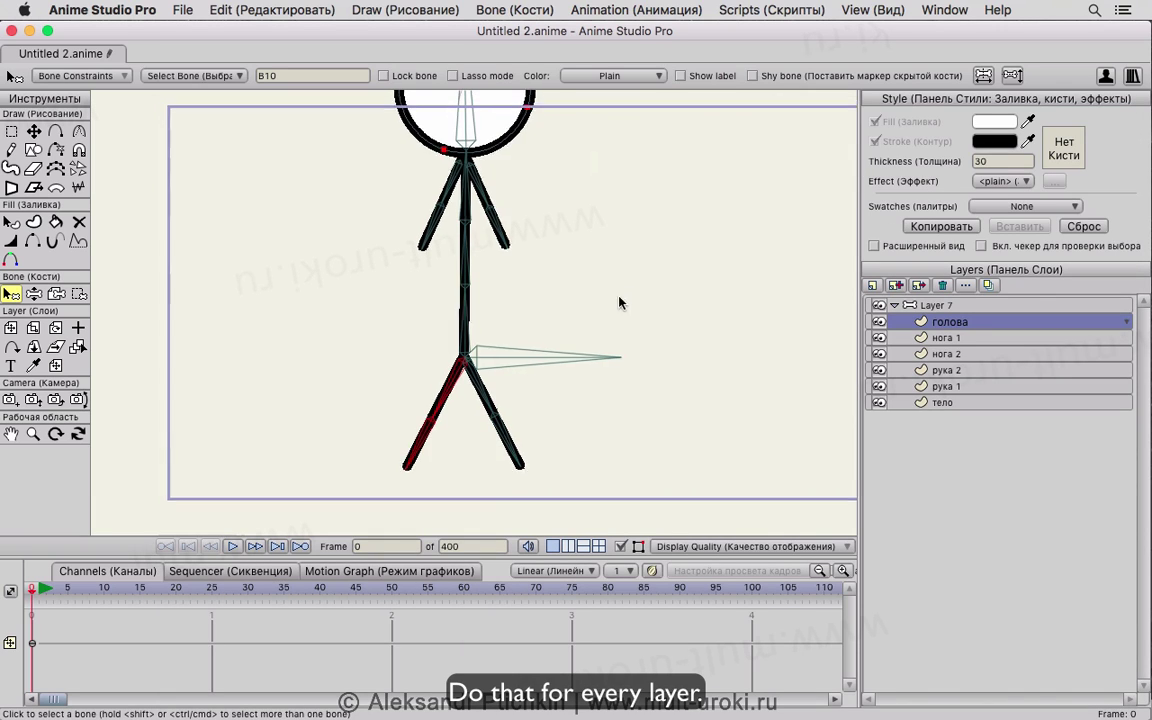
Step: Test how an arm bends on the bone layer at frame 1 by manipulating its bones, and delete the test keyframes
{"action": "left_click", "coordinate": [41, 591]}
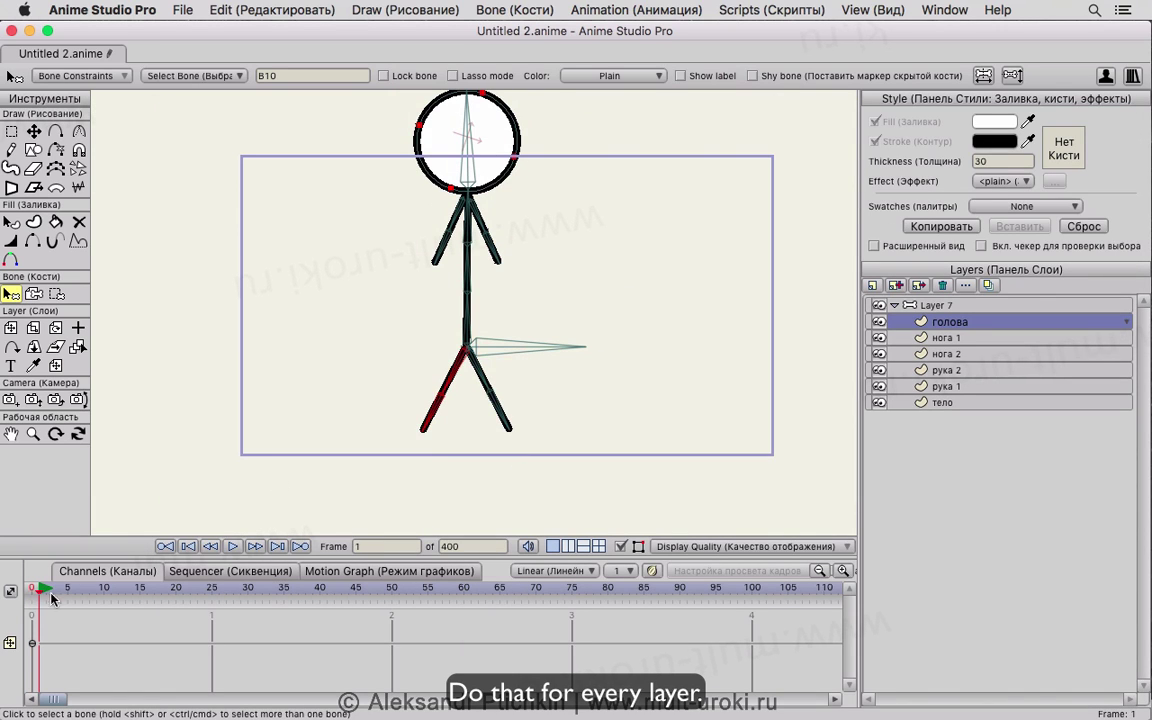
{"action": "left_click", "coordinate": [951, 307]}
{"action": "left_click", "coordinate": [79, 150]}
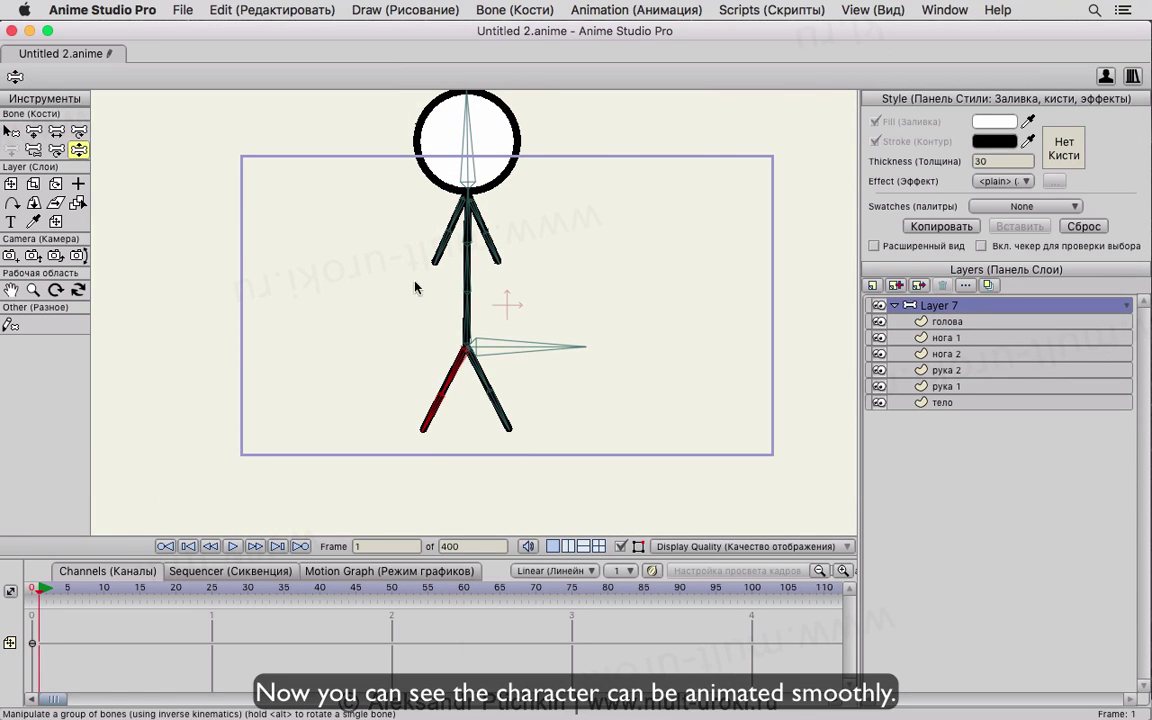
{"action": "left_click_drag", "start_coordinate": [443, 256], "coordinate": [323, 650]}
{"action": "left_click_drag", "start_coordinate": [51, 623], "coordinate": [37, 689]}
{"action": "key", "text": "Delete"}
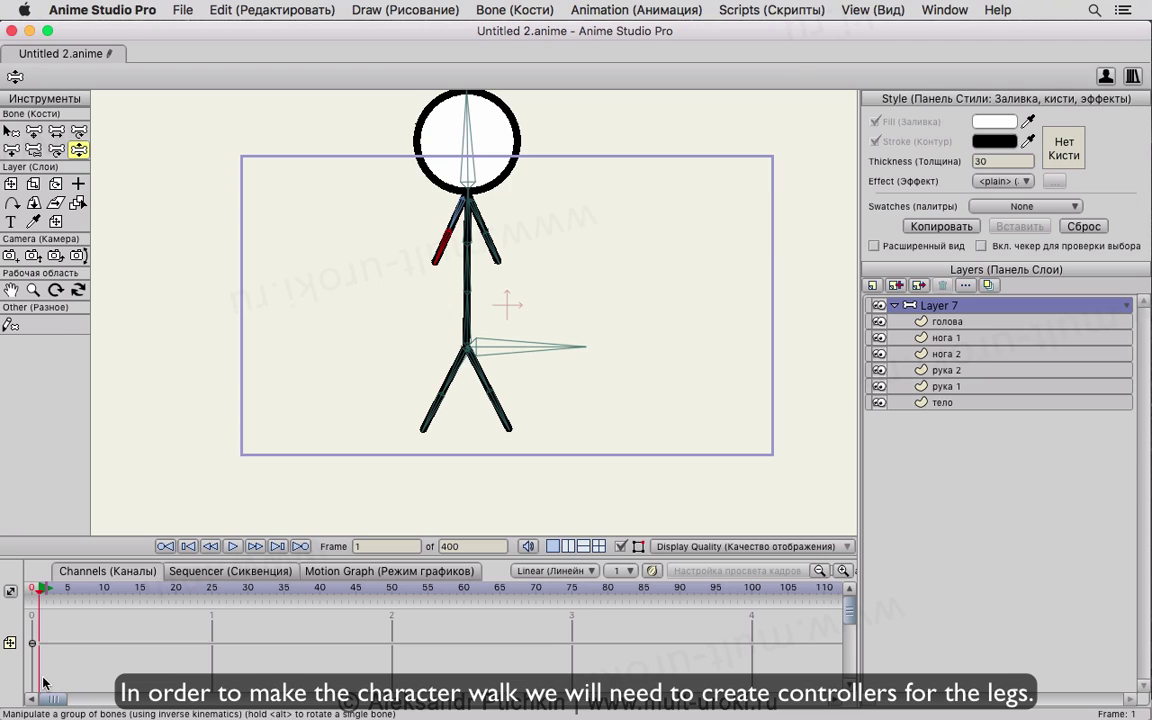
Step: At frame 0, add a separate vertical controller bone starting just below the left foot, and deselect it
{"action": "key", "text": "Left"}
{"action": "left_click", "coordinate": [11, 131]}
{"action": "left_click", "coordinate": [323, 358]}
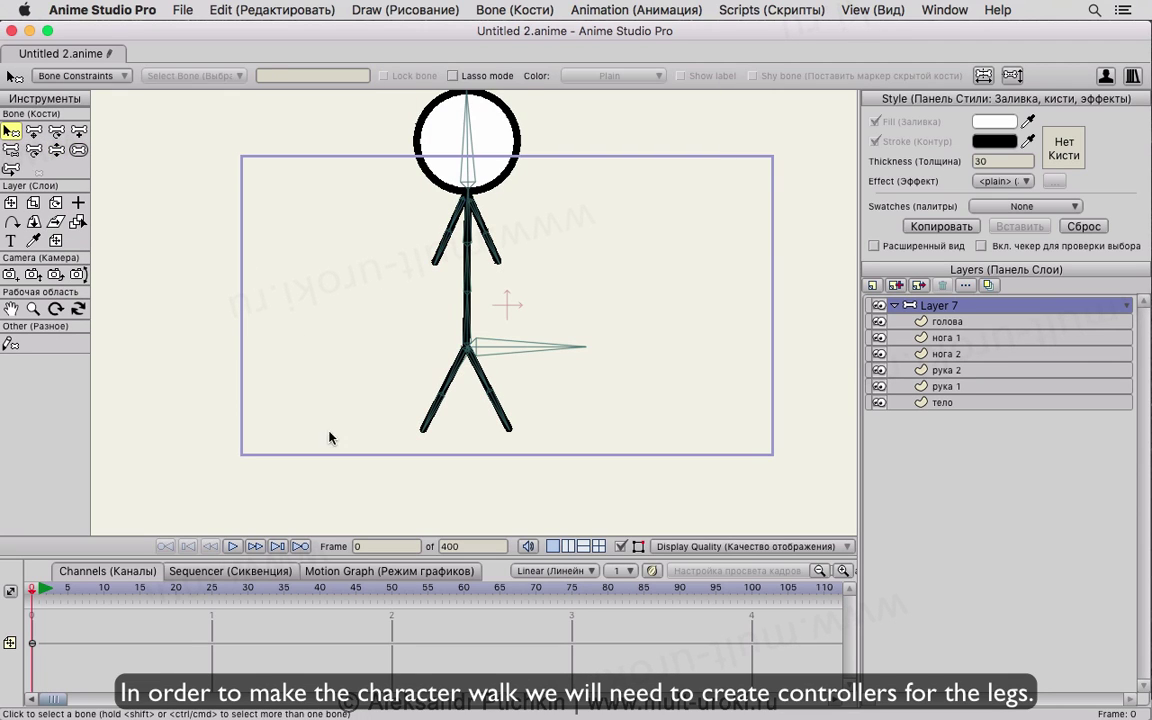
{"action": "left_click_drag", "start_coordinate": [356, 441], "coordinate": [356, 305]}
{"action": "scroll", "coordinate": [357, 306], "scroll_direction": "up", "scroll_amount": 7}
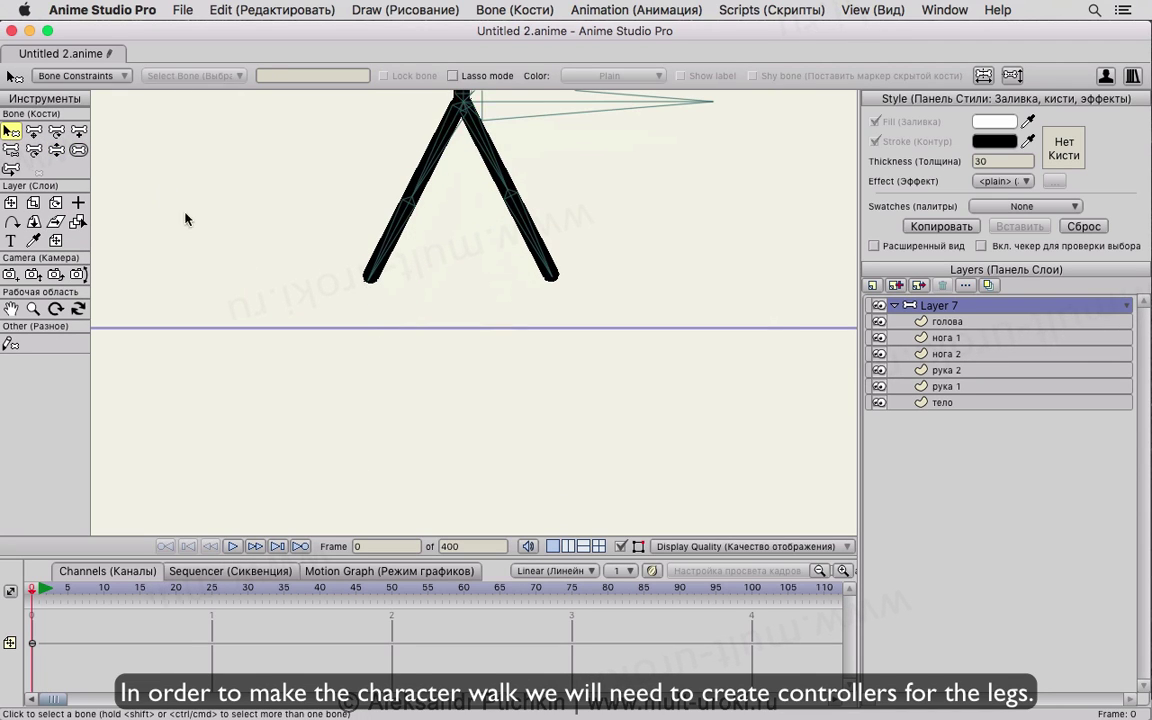
{"action": "left_click", "coordinate": [79, 132]}
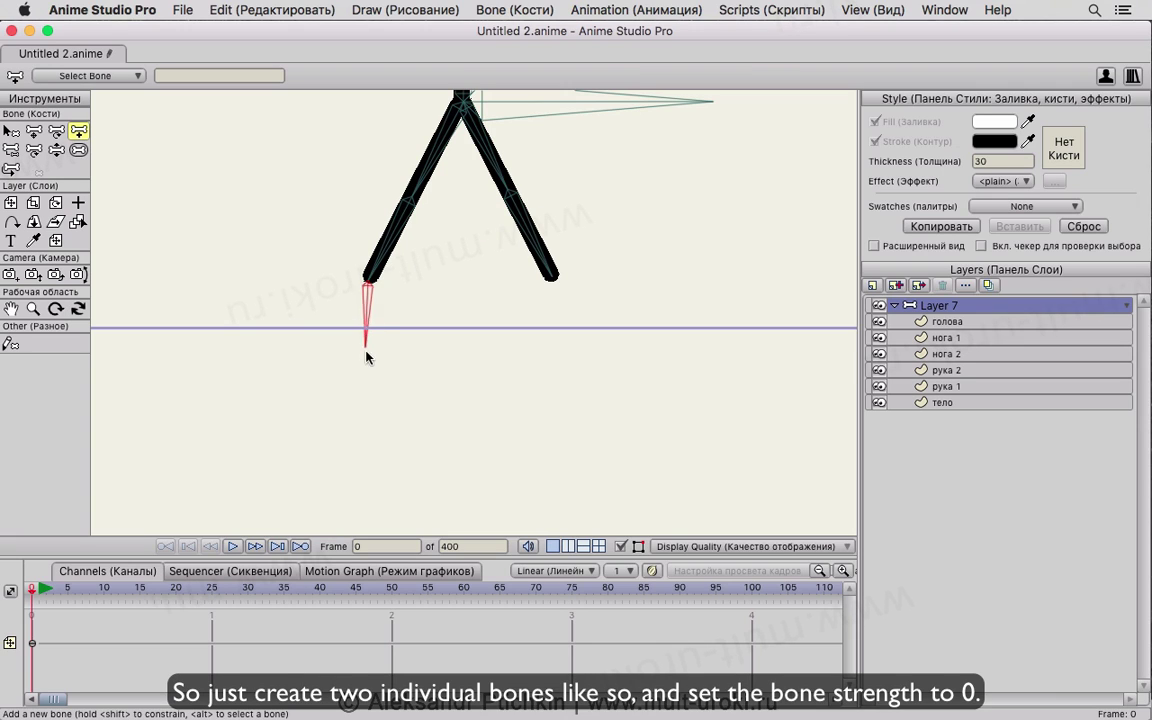
{"action": "left_click_drag", "start_coordinate": [366, 357], "coordinate": [368, 437]}
{"action": "left_click", "coordinate": [11, 131]}
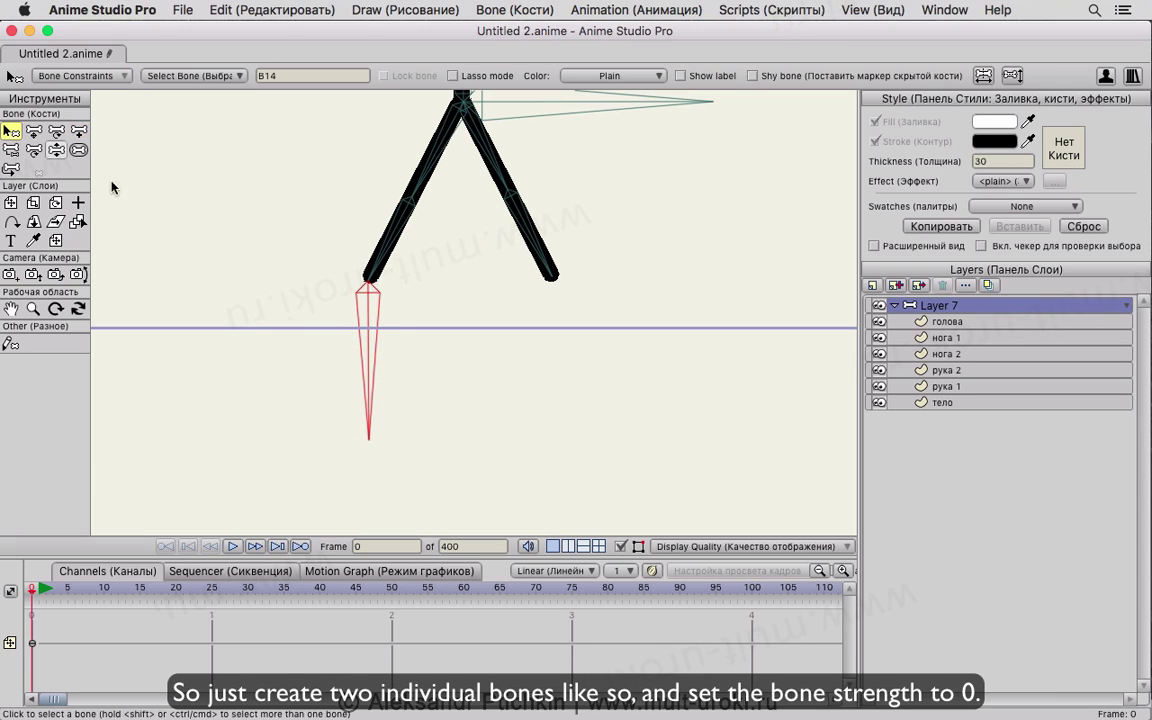
{"action": "left_click", "coordinate": [438, 346]}
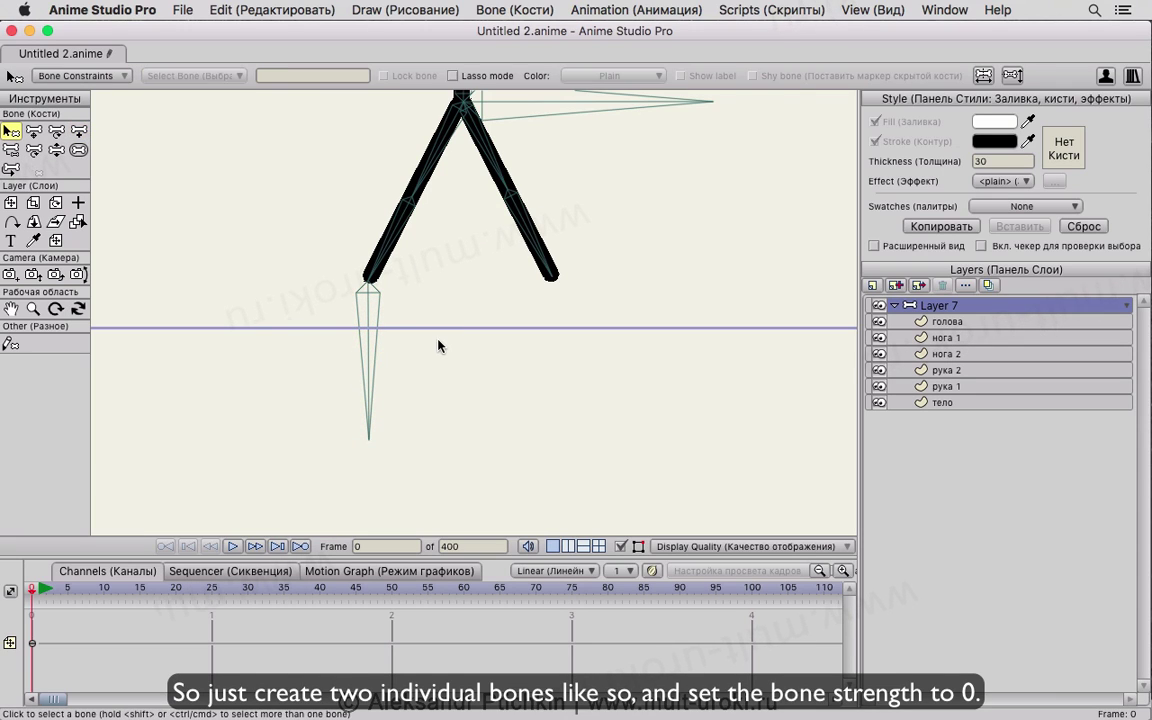
Step: Add a second separate vertical controller bone starting just below the right foot
{"action": "left_click", "coordinate": [79, 131]}
{"action": "left_click_drag", "start_coordinate": [553, 282], "coordinate": [555, 450]}
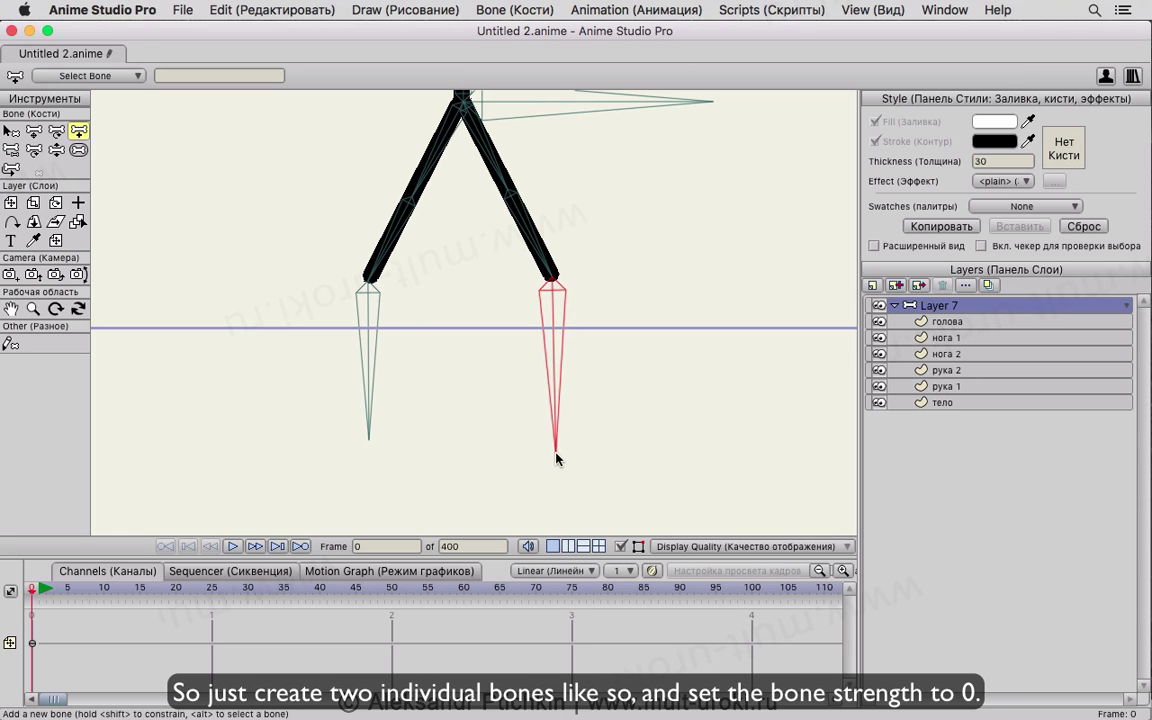
{"action": "left_click", "coordinate": [10, 131]}
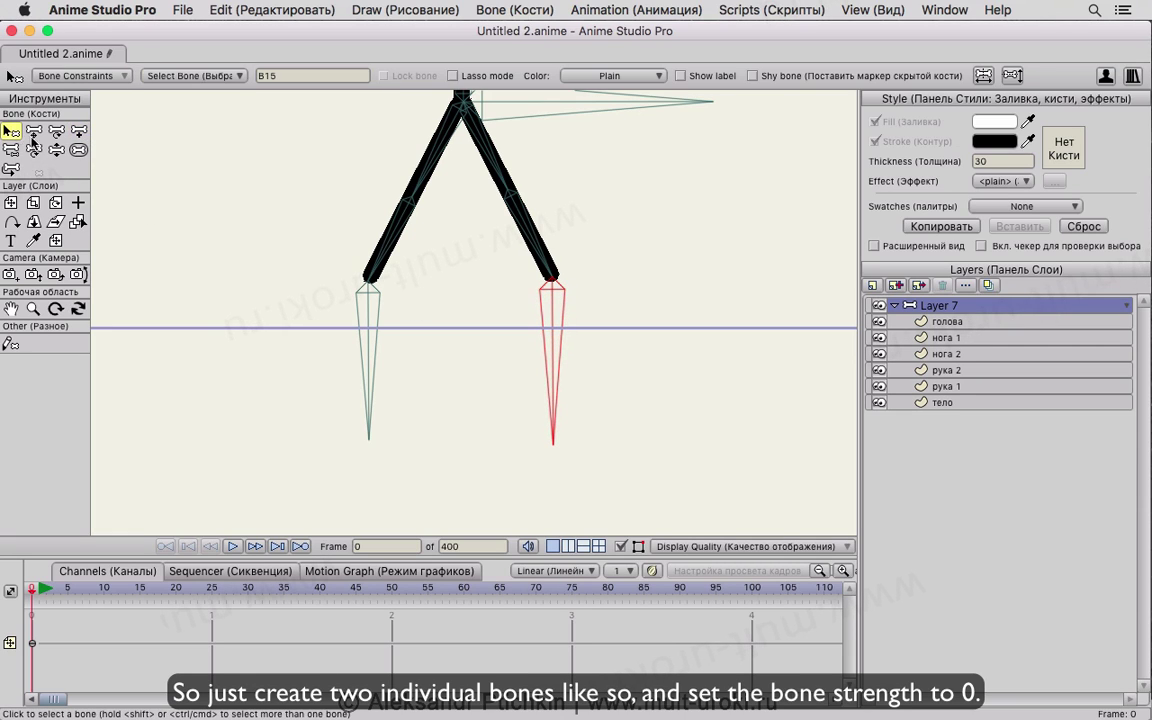
Step: Set the bone strength of both foot controller bones to 0 and deselect them
{"action": "left_click_drag", "start_coordinate": [210, 283], "coordinate": [600, 390]}
{"action": "left_click", "coordinate": [79, 149]}
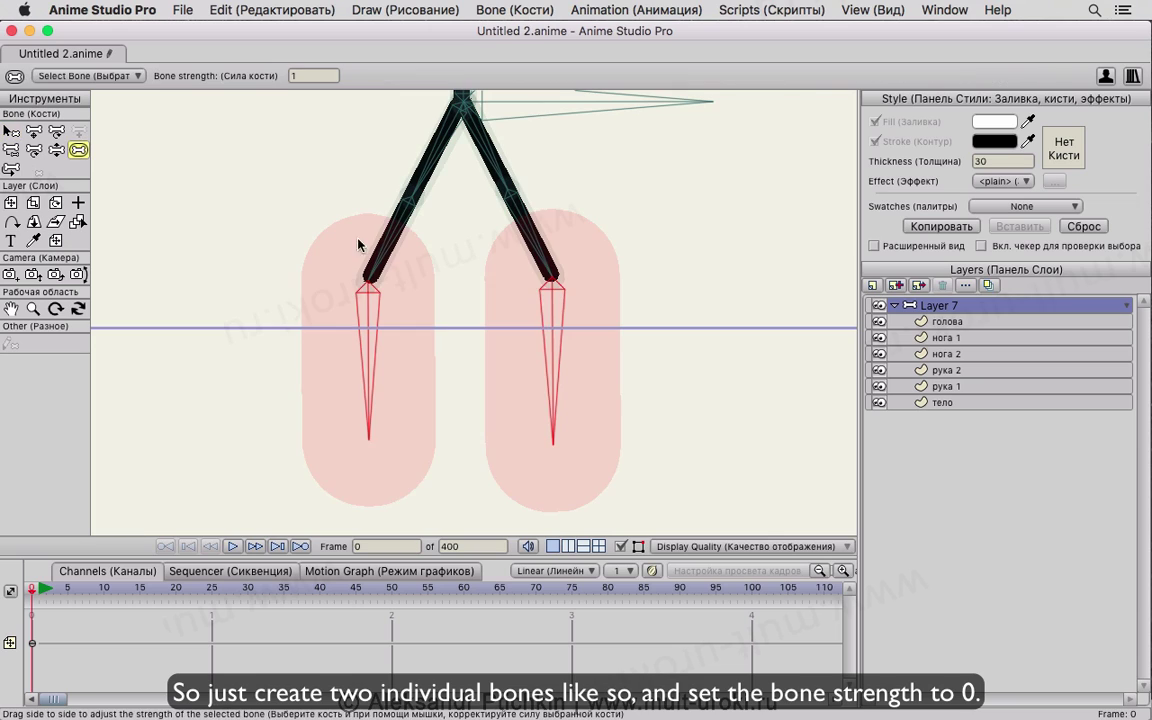
{"action": "left_click_drag", "start_coordinate": [553, 325], "coordinate": [321, 323]}
{"action": "left_click", "coordinate": [11, 131]}
{"action": "left_click", "coordinate": [322, 326]}
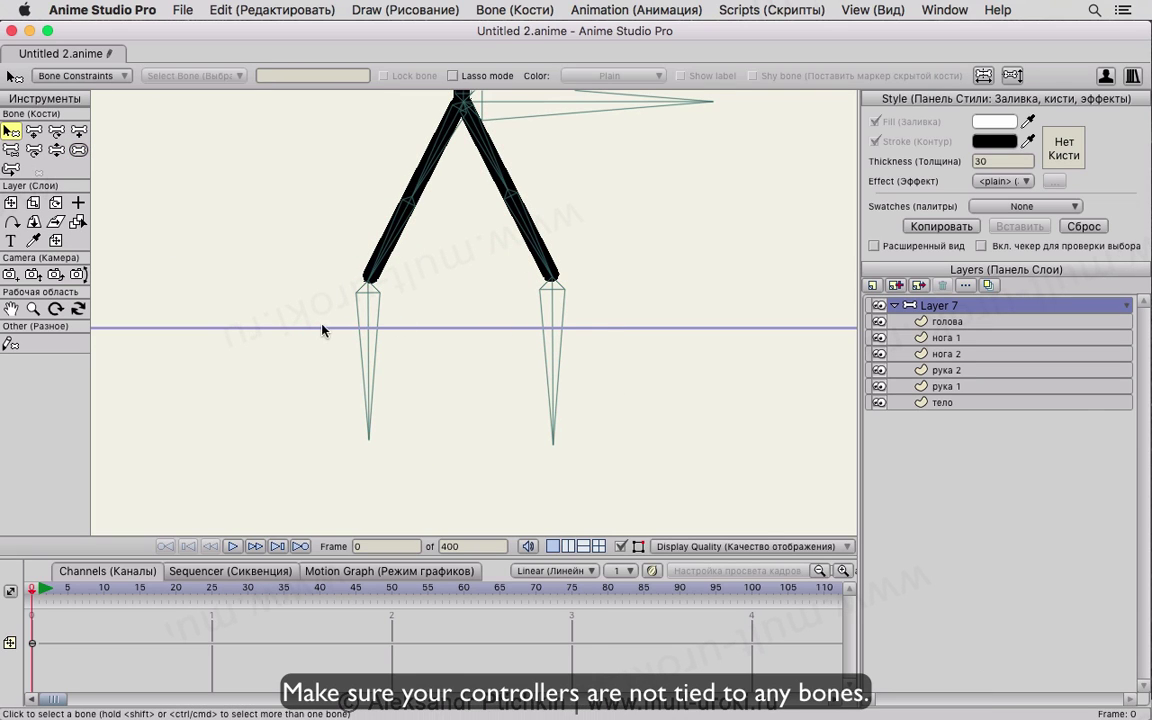
Step: Try parenting the left foot's controller bone B14 to the upper leg bone, and detach it so it has no parent
{"action": "left_click", "coordinate": [370, 316]}
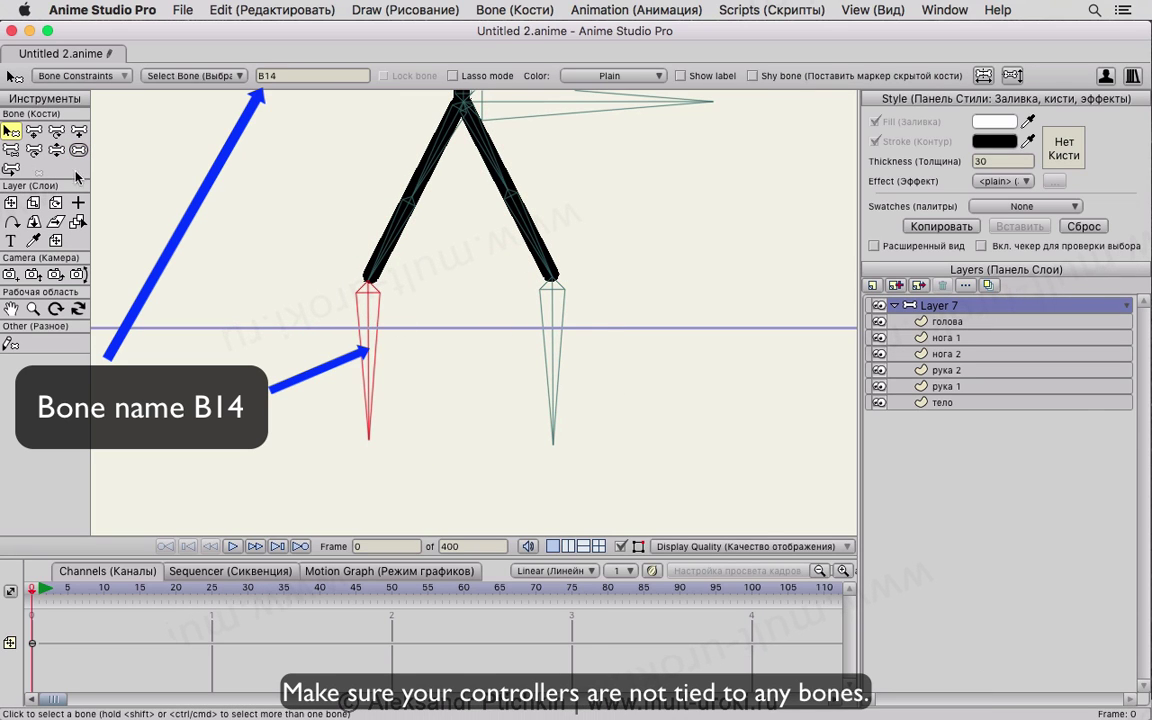
{"action": "key", "text": "r"}
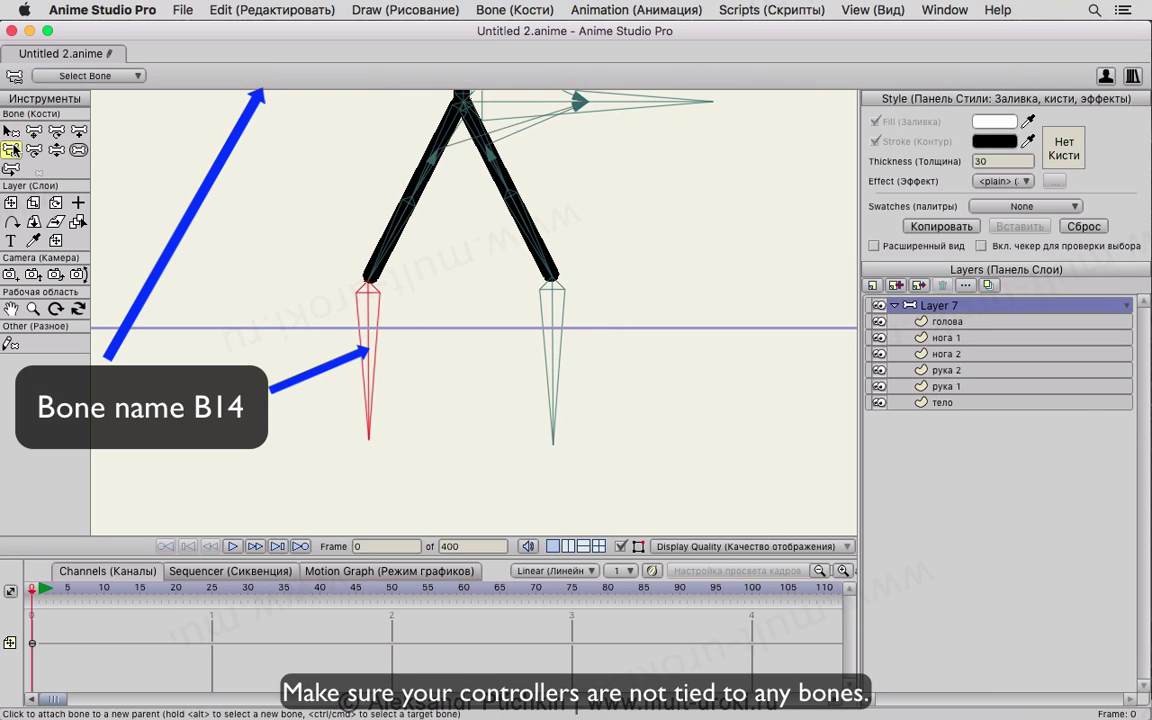
{"action": "left_click", "coordinate": [420, 185]}
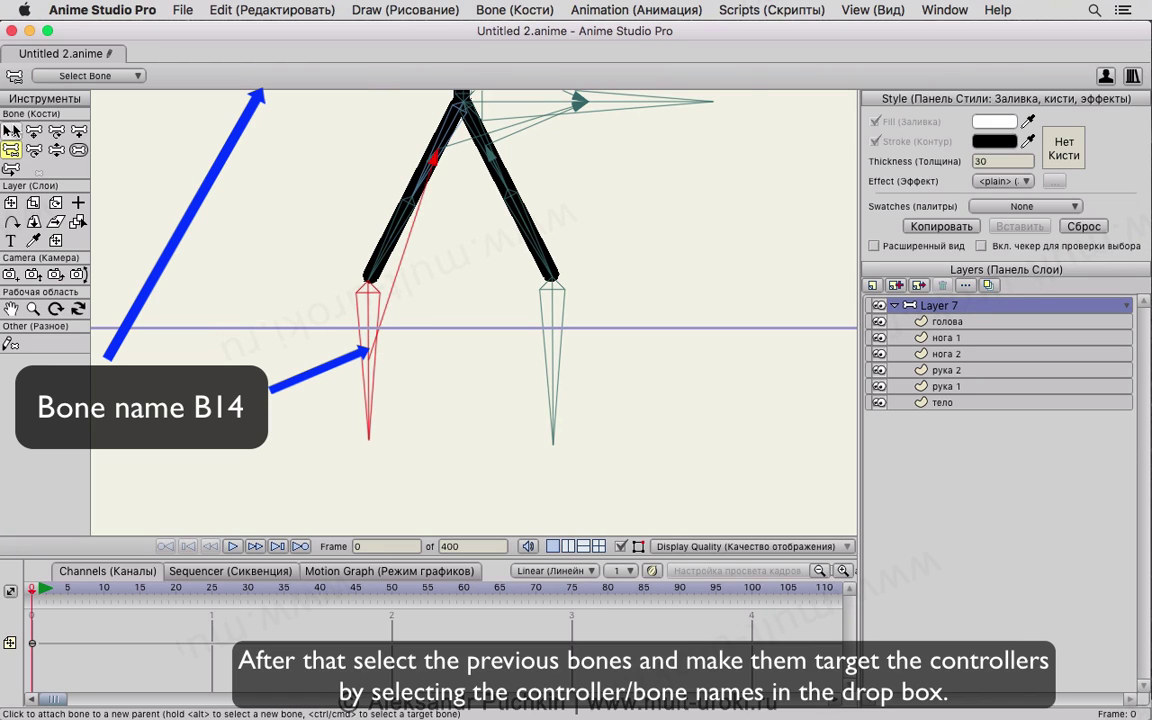
{"action": "key", "text": "b"}
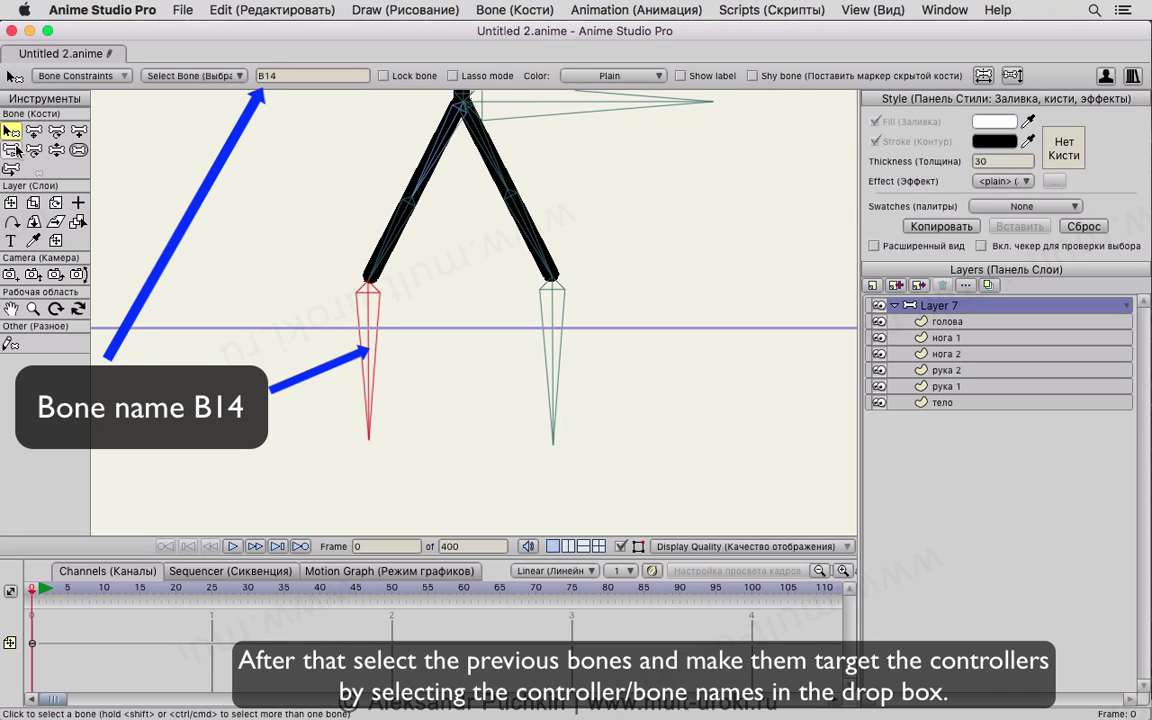
{"action": "key", "text": "p"}
{"action": "key", "text": "b"}
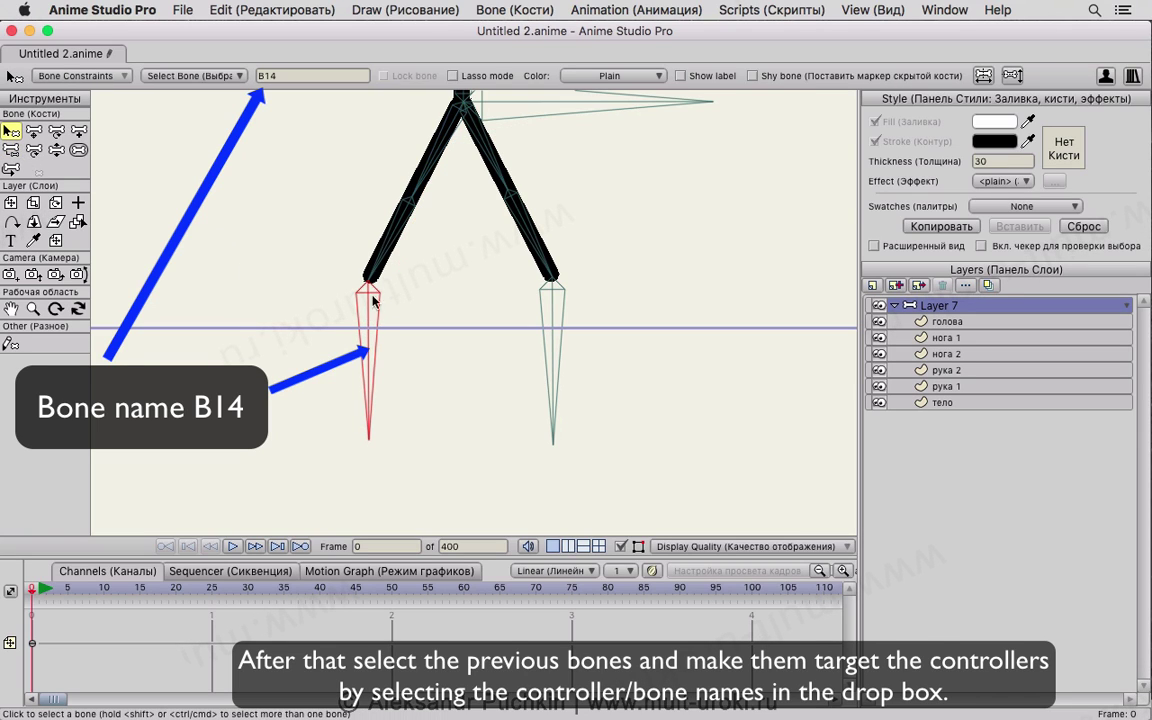
Step: Set controller B14 as the target of the left lower leg bone in its bone constraints
{"action": "left_click", "coordinate": [384, 258]}
{"action": "left_click", "coordinate": [84, 76]}
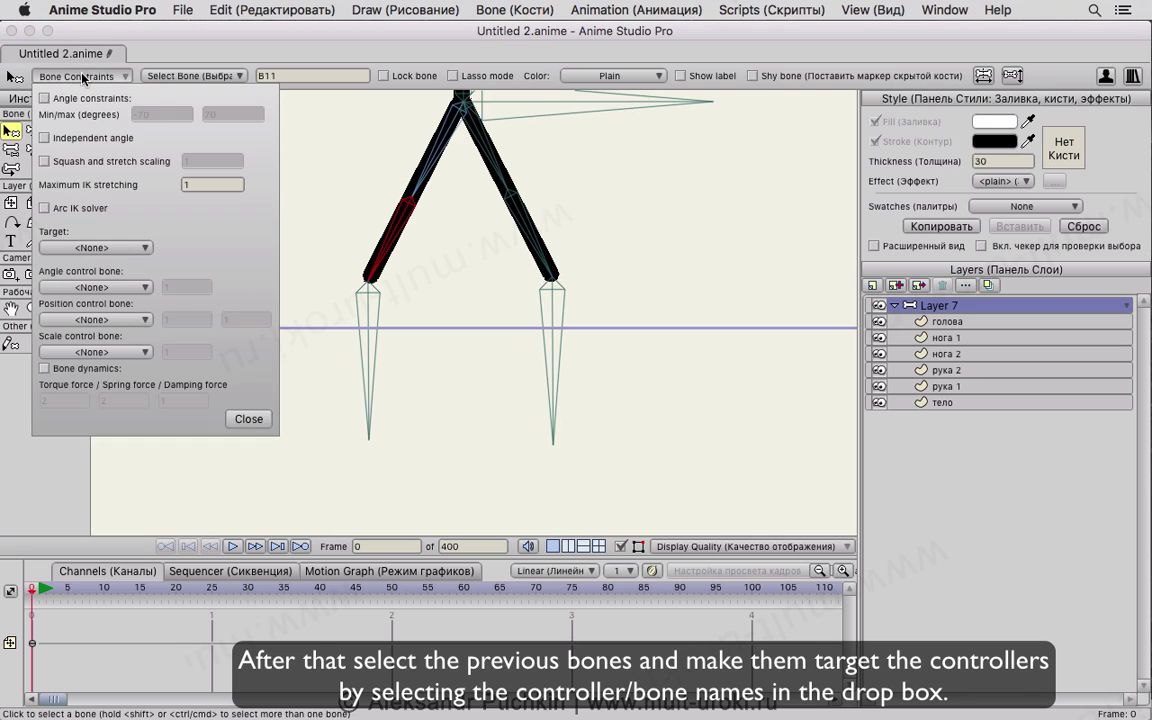
{"action": "left_click", "coordinate": [68, 248]}
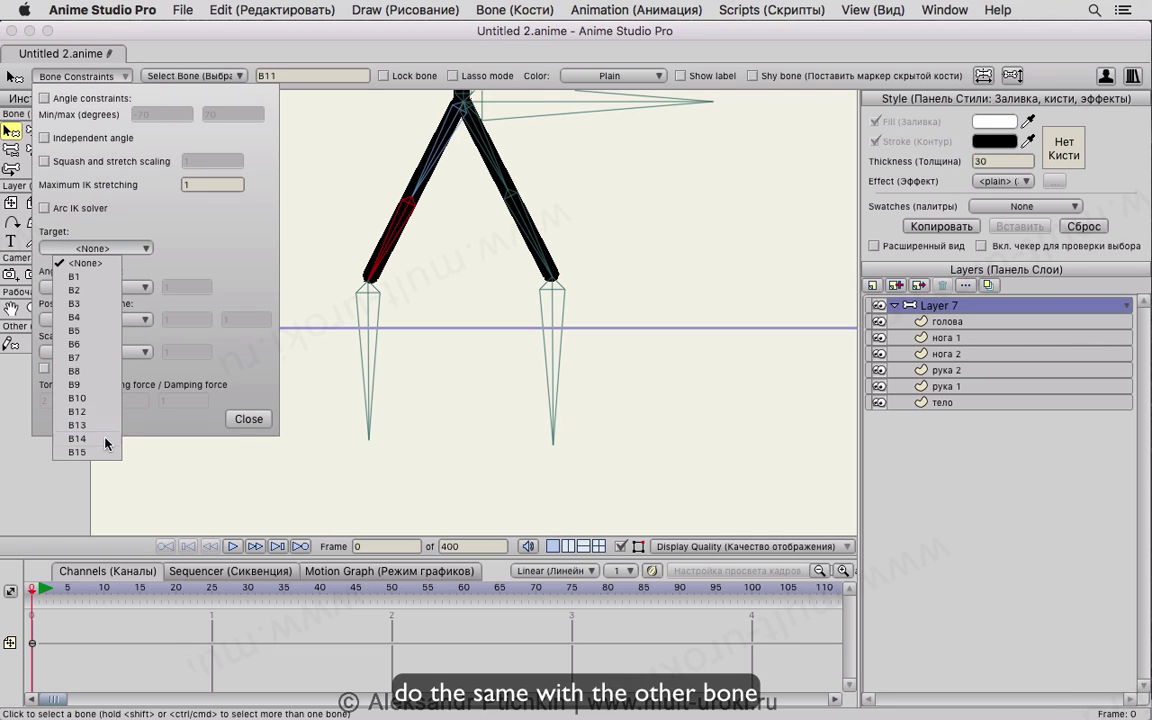
{"action": "left_click", "coordinate": [94, 396]}
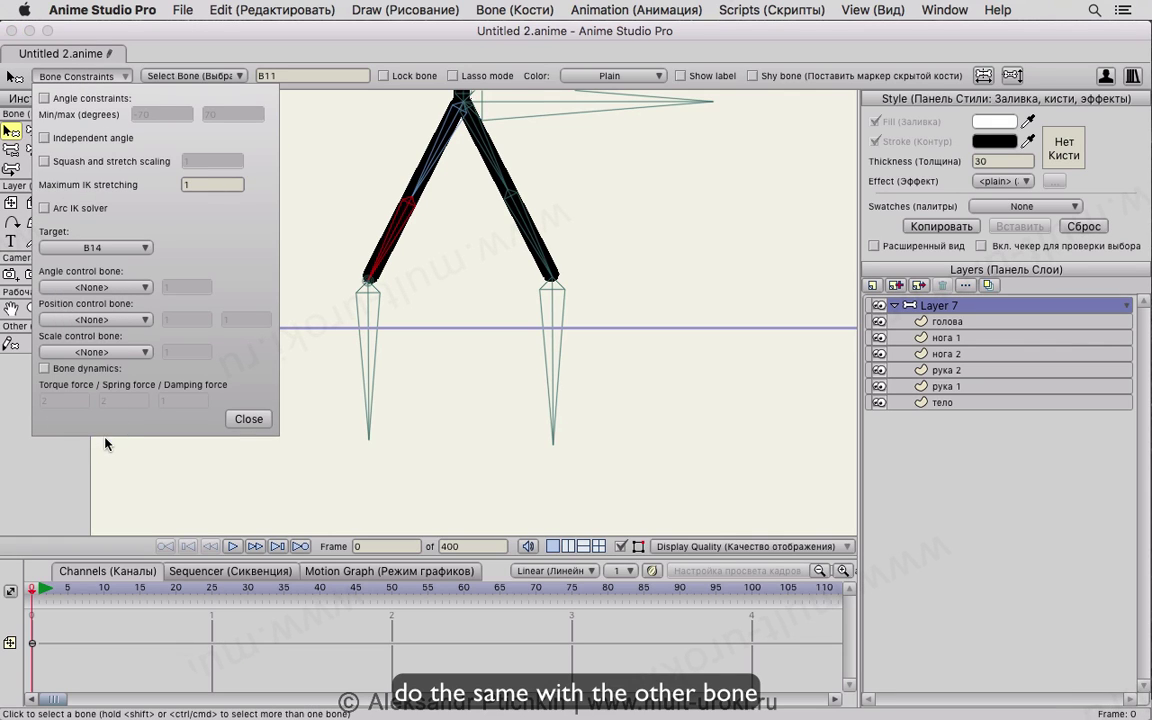
{"action": "left_click", "coordinate": [247, 418]}
Step: Set controller B15 as the target of the right lower leg bone in its bone constraints
{"action": "left_click", "coordinate": [553, 305]}
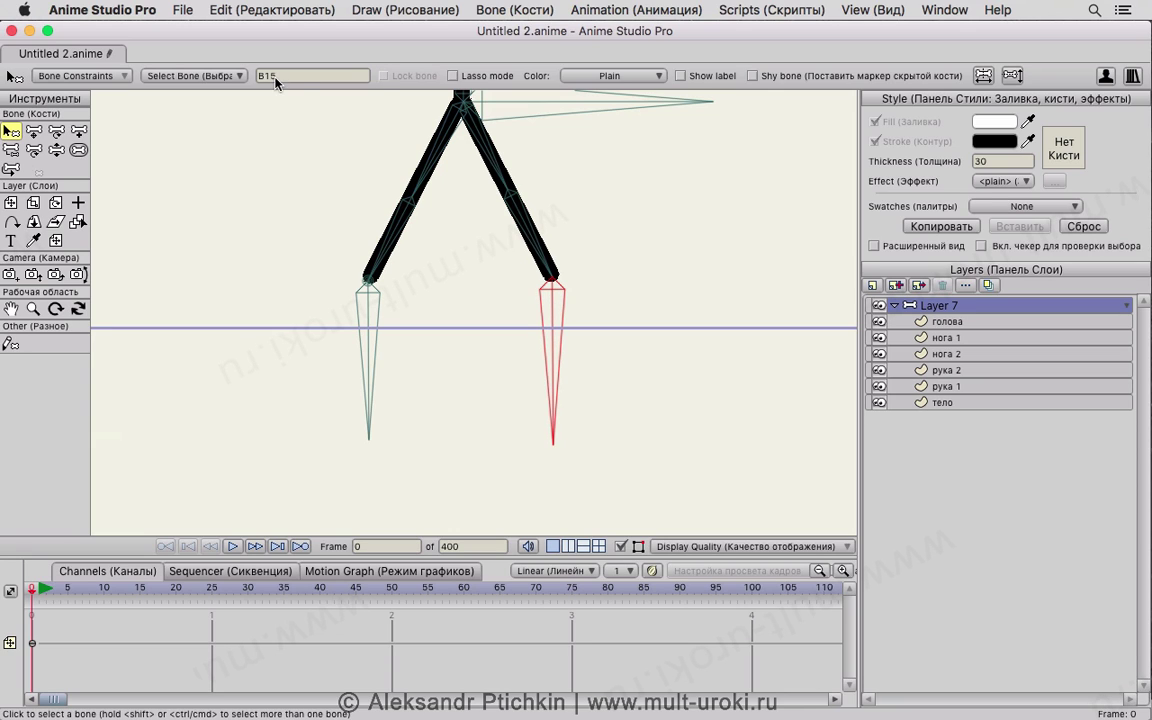
{"action": "left_click", "coordinate": [533, 242]}
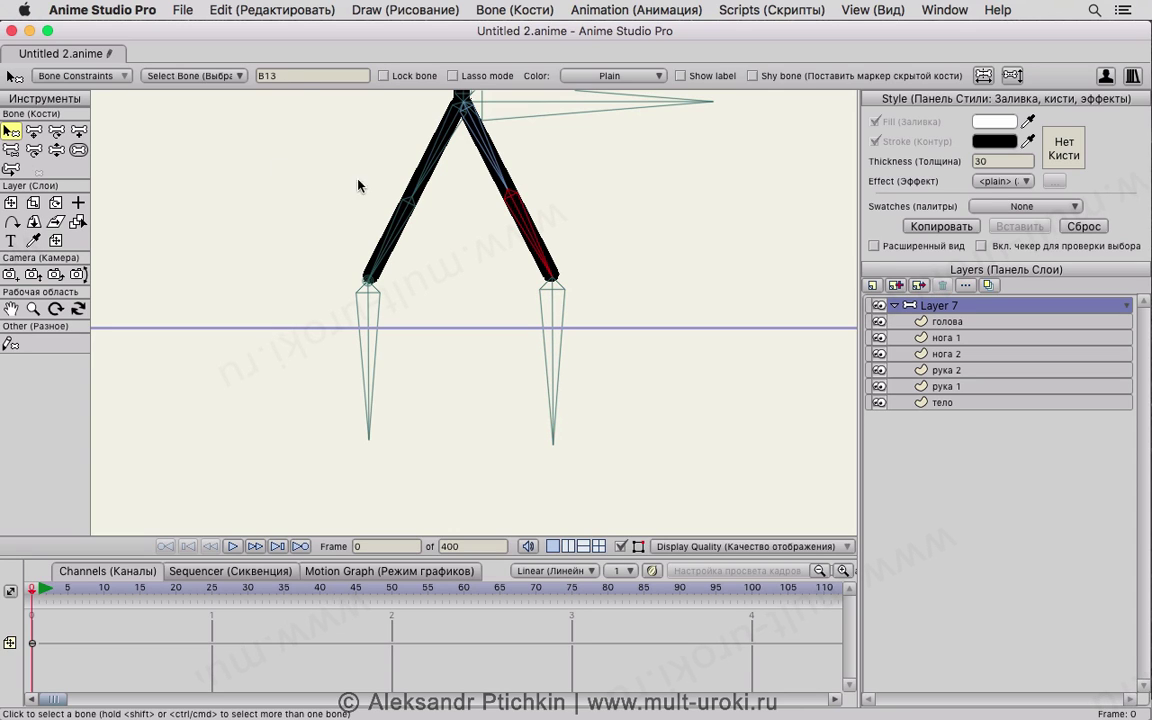
{"action": "left_click", "coordinate": [82, 75]}
{"action": "left_click", "coordinate": [66, 246]}
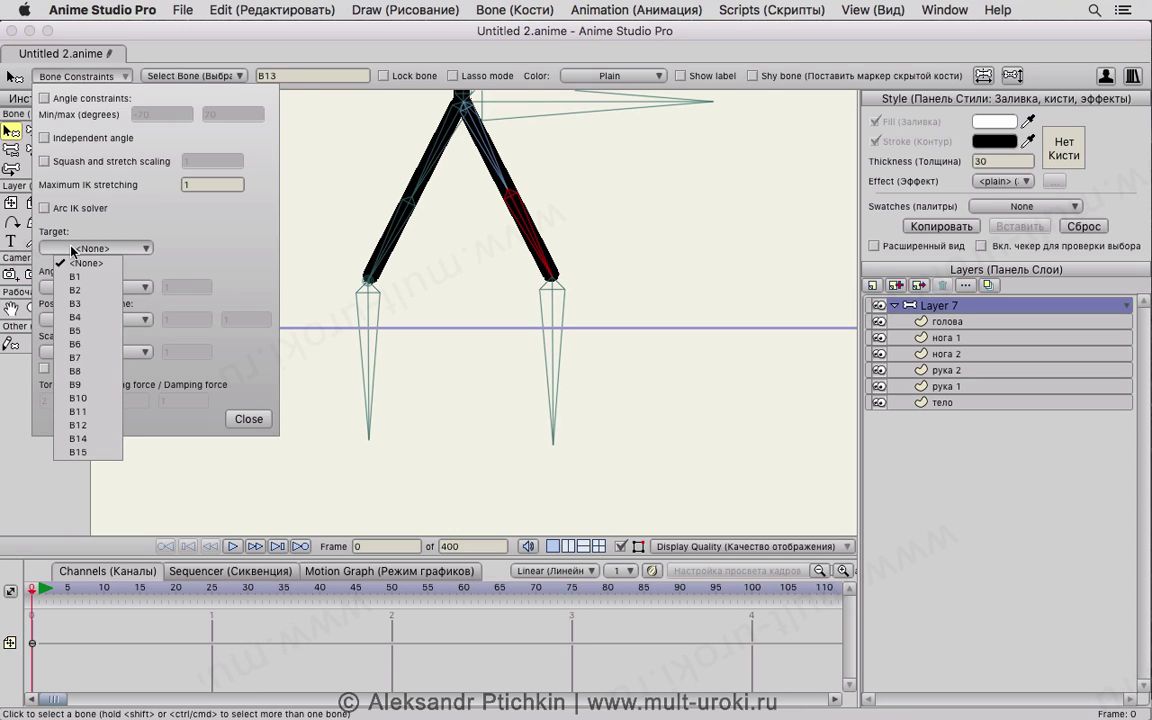
{"action": "left_click", "coordinate": [82, 440]}
{"action": "left_click", "coordinate": [249, 419]}
Step: Test the leg rig at frame 1 by shifting the horizontal hip bone with the Transform Bone tool
{"action": "left_click", "coordinate": [41, 590]}
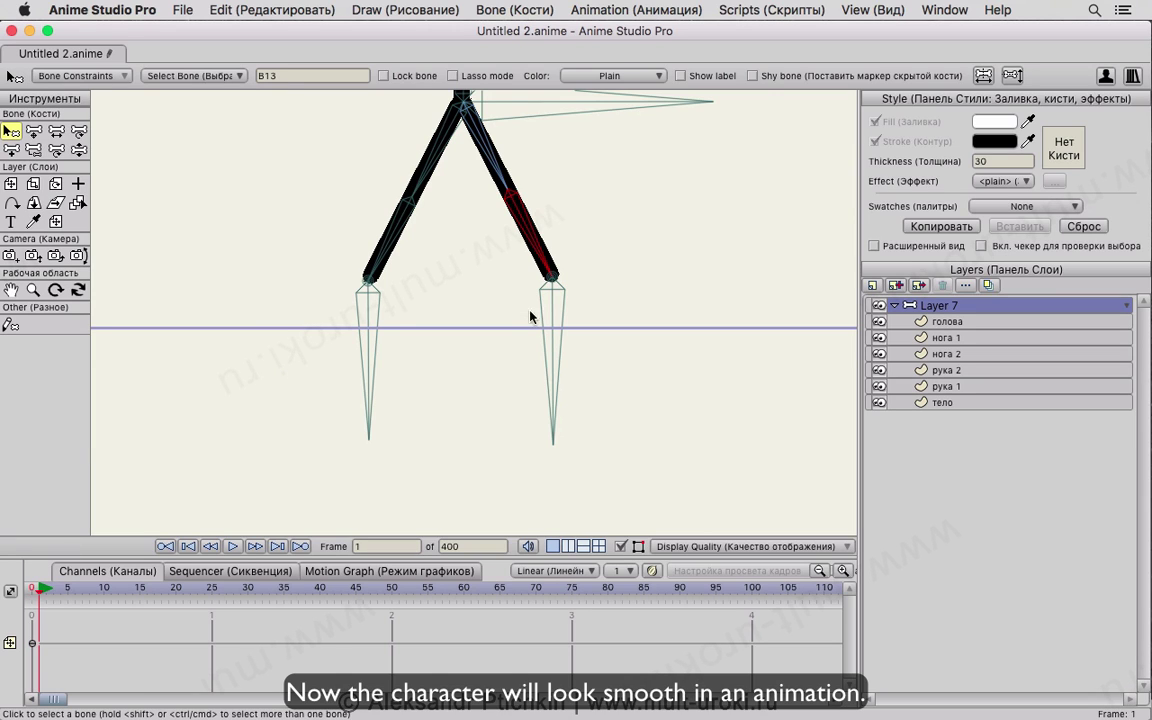
{"action": "scroll", "coordinate": [536, 310], "scroll_direction": "down", "scroll_amount": 9}
{"action": "left_click_drag", "start_coordinate": [550, 267], "coordinate": [549, 332]}
{"action": "left_click", "coordinate": [35, 132]}
{"action": "left_click", "coordinate": [55, 152]}
{"action": "left_click", "coordinate": [478, 292]}
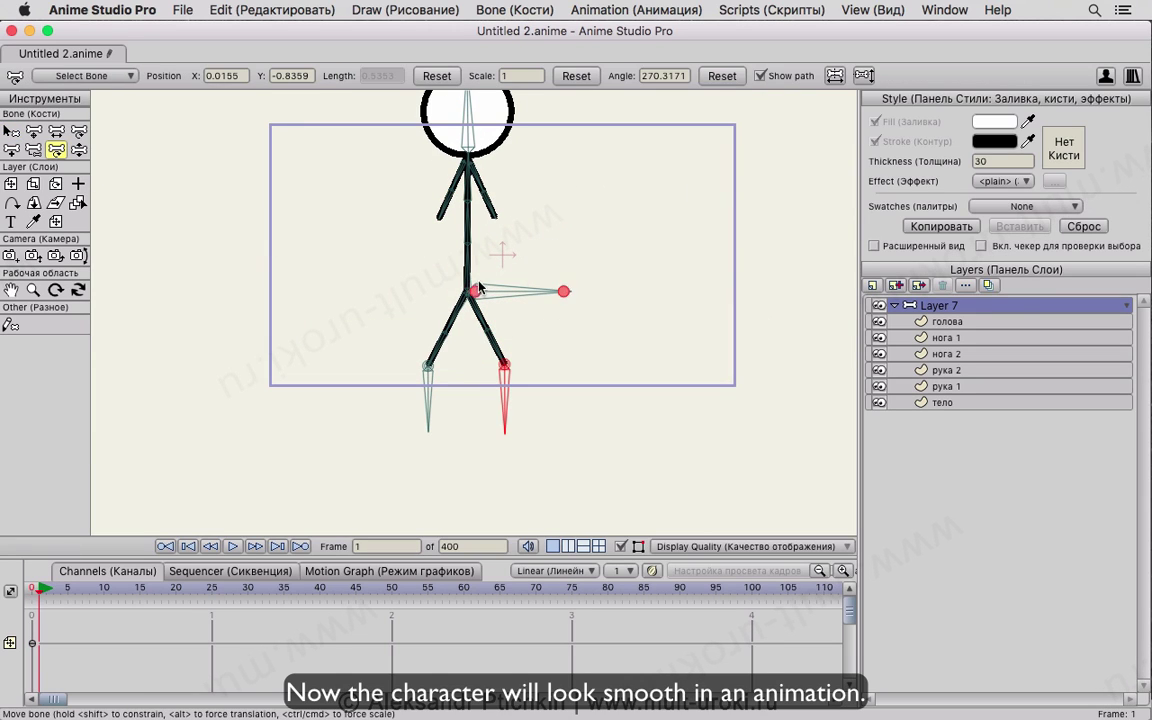
{"action": "left_click_drag", "start_coordinate": [476, 292], "coordinate": [433, 272]}
Step: Test a walking pose by moving the foot controllers and hip bone, delete the frame 1 keyframes and return to frame 0
{"action": "left_click", "coordinate": [33, 131]}
{"action": "left_click_drag", "start_coordinate": [432, 360], "coordinate": [339, 389]}
{"action": "left_click_drag", "start_coordinate": [430, 275], "coordinate": [393, 295]}
{"action": "left_click_drag", "start_coordinate": [431, 388], "coordinate": [383, 357]}
{"action": "left_click_drag", "start_coordinate": [396, 297], "coordinate": [376, 276]}
{"action": "left_click_drag", "start_coordinate": [382, 376], "coordinate": [281, 376]}
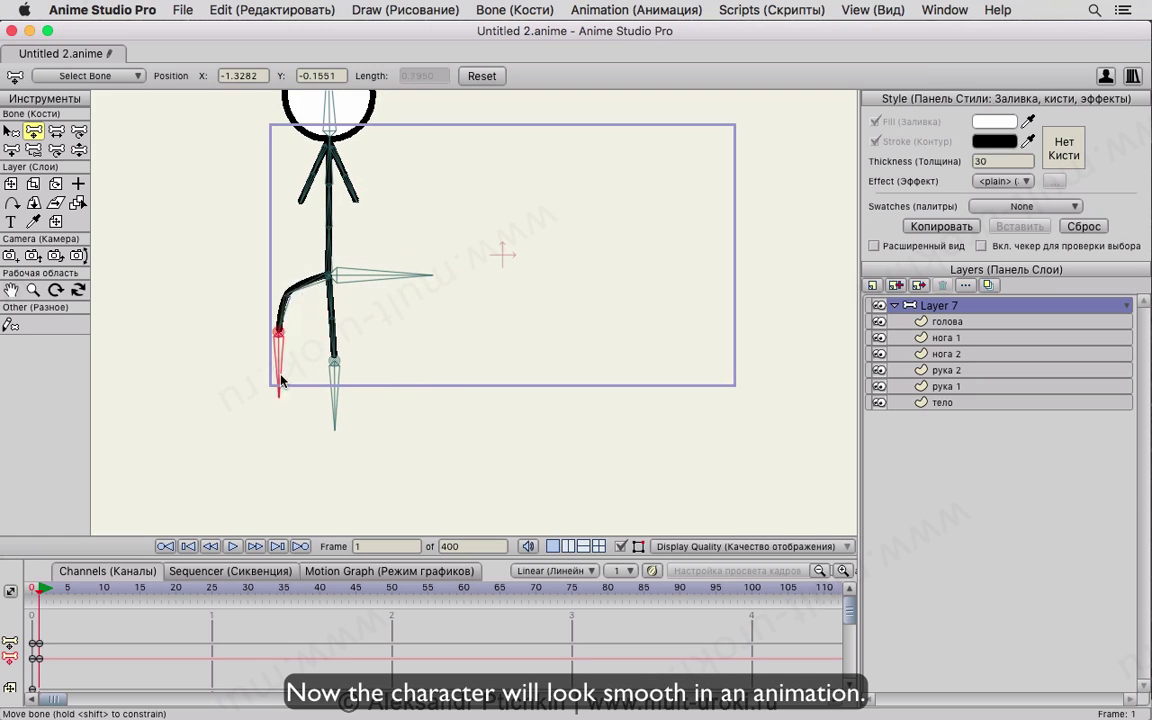
{"action": "left_click_drag", "start_coordinate": [404, 287], "coordinate": [367, 283]}
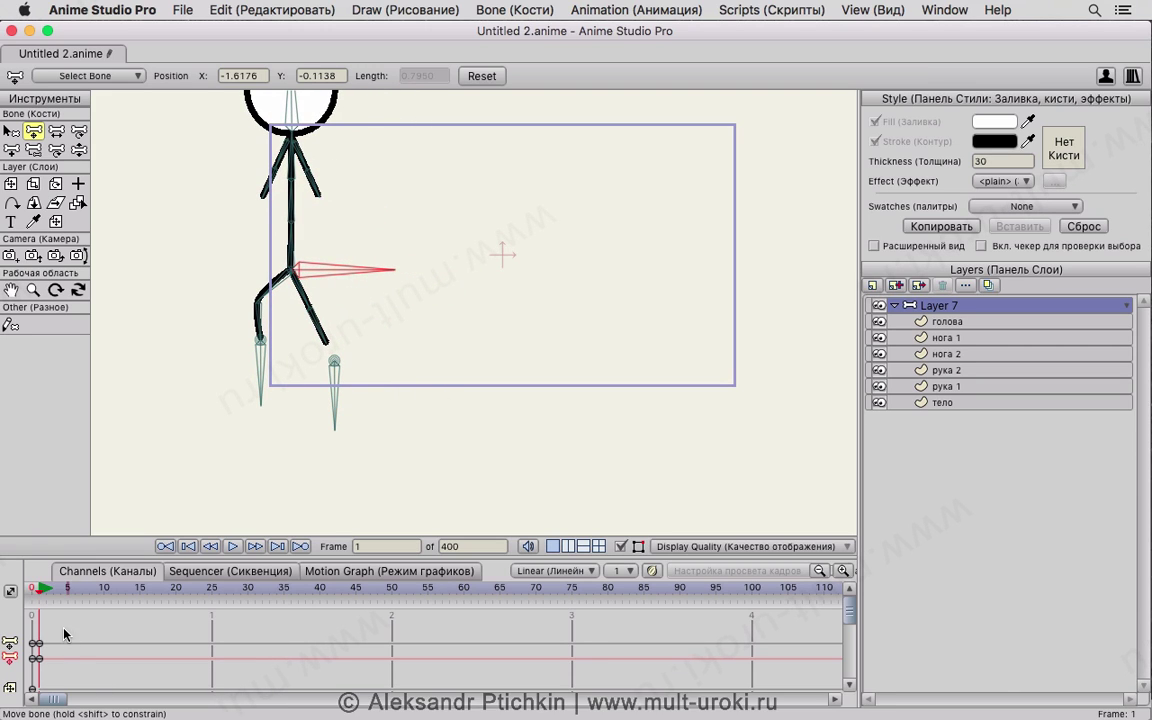
{"action": "left_click_drag", "start_coordinate": [66, 632], "coordinate": [38, 710]}
{"action": "key", "text": "Delete"}
{"action": "left_click", "coordinate": [32, 588]}
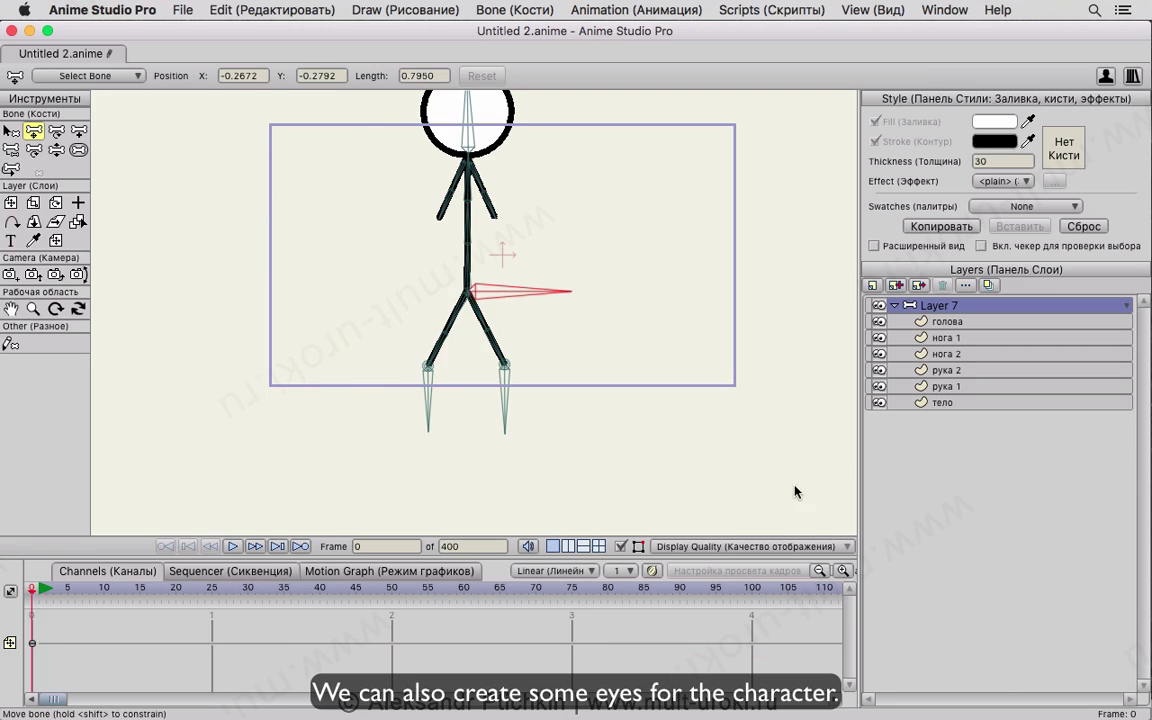
Step: Create a new vector layer above the голова layer and name it глаза
{"action": "left_click", "coordinate": [947, 321]}
{"action": "left_click", "coordinate": [872, 285]}
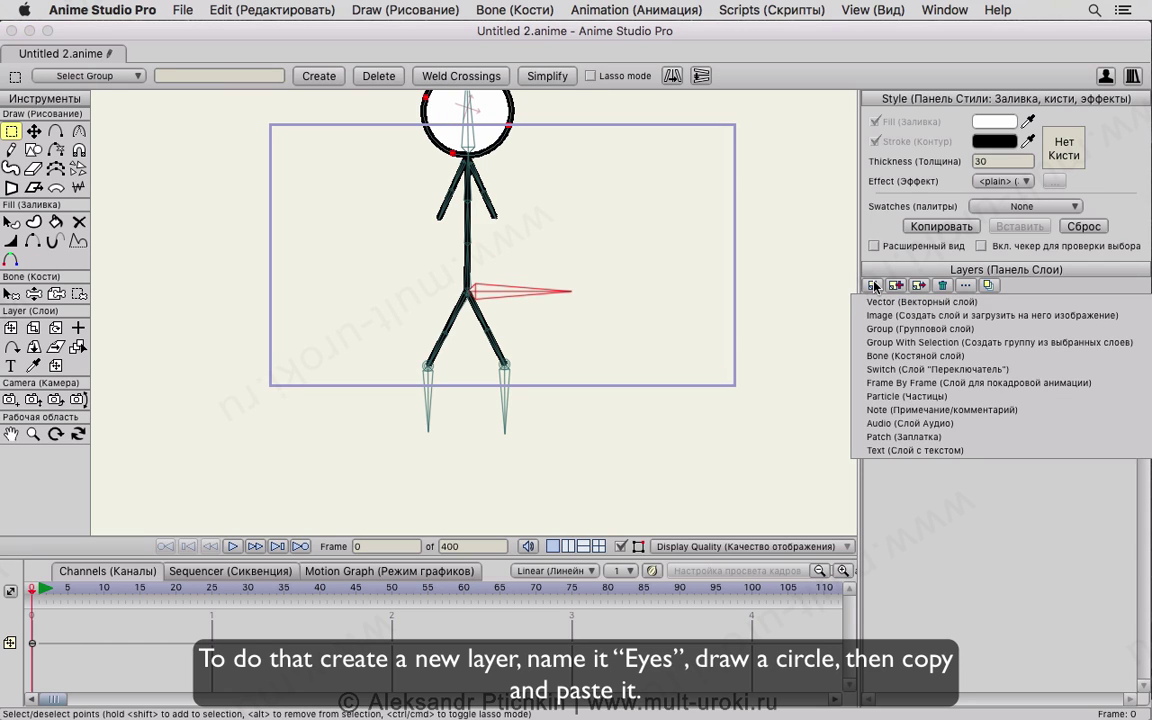
{"action": "left_click", "coordinate": [897, 302]}
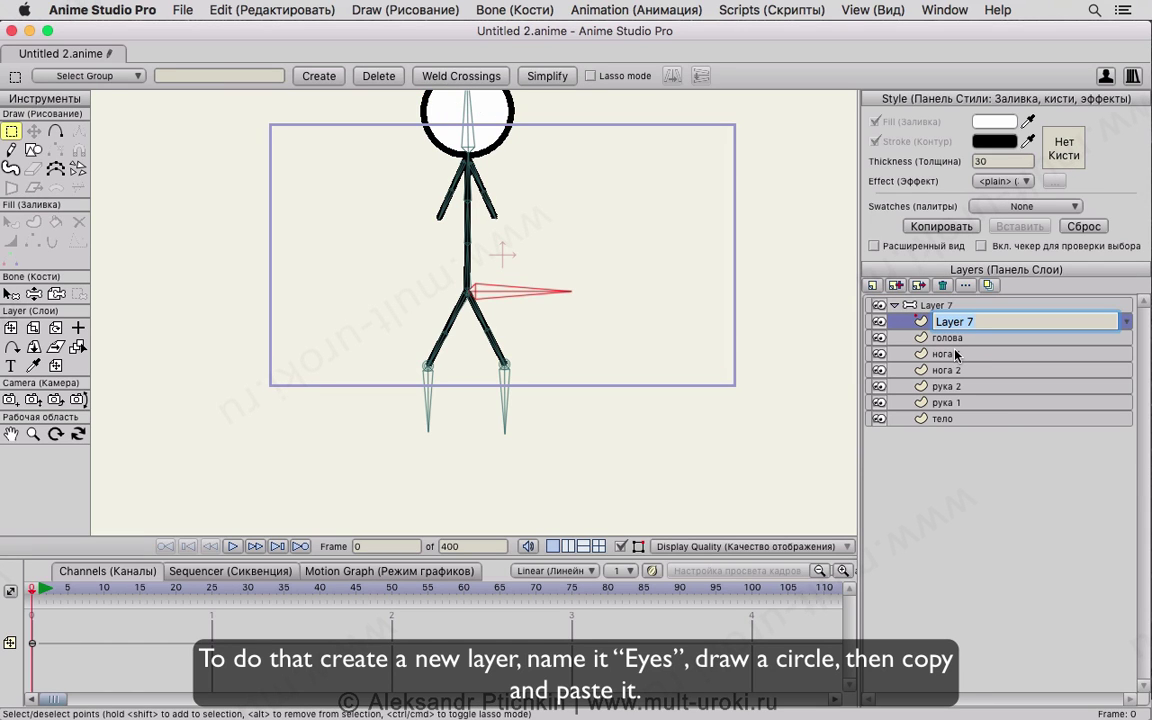
{"action": "type", "text": "глаш"}
{"action": "key", "text": "Return"}
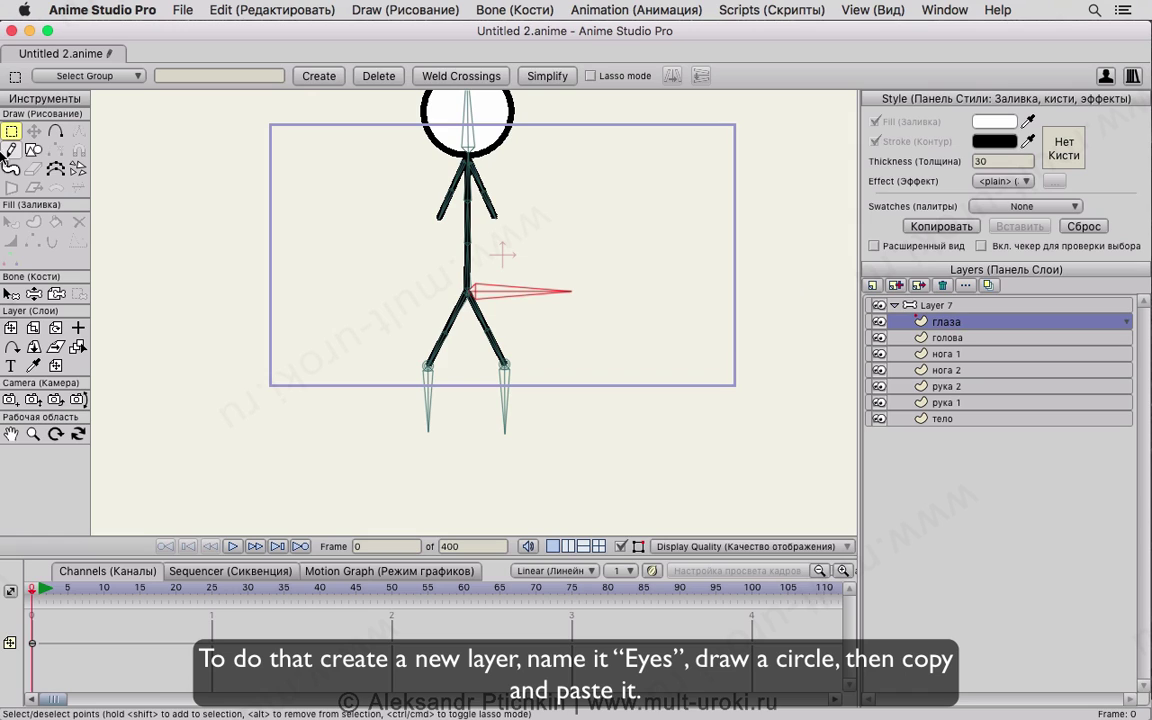
Step: Draw a small circle for an eye on the right half of the head in the глаза layer
{"action": "left_click", "coordinate": [33, 150]}
{"action": "left_click_drag", "start_coordinate": [446, 163], "coordinate": [424, 320]}
{"action": "scroll", "coordinate": [474, 284], "scroll_direction": "up", "scroll_amount": 5}
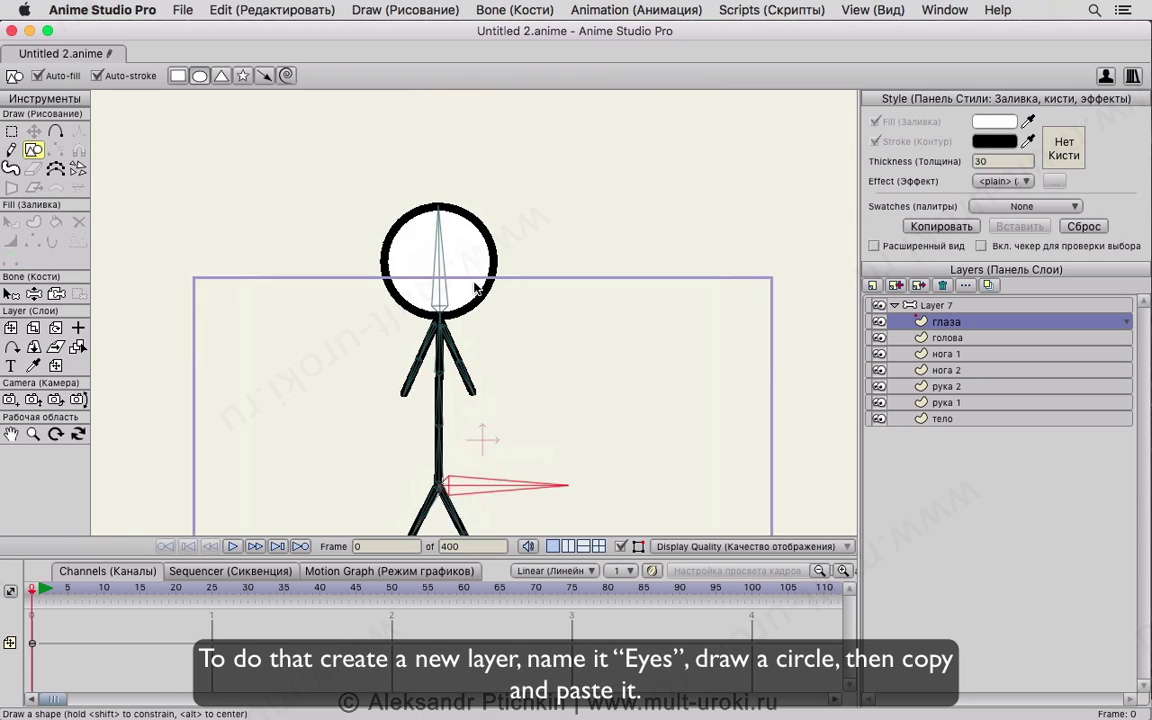
{"action": "left_click_drag", "start_coordinate": [444, 234], "coordinate": [478, 268]}
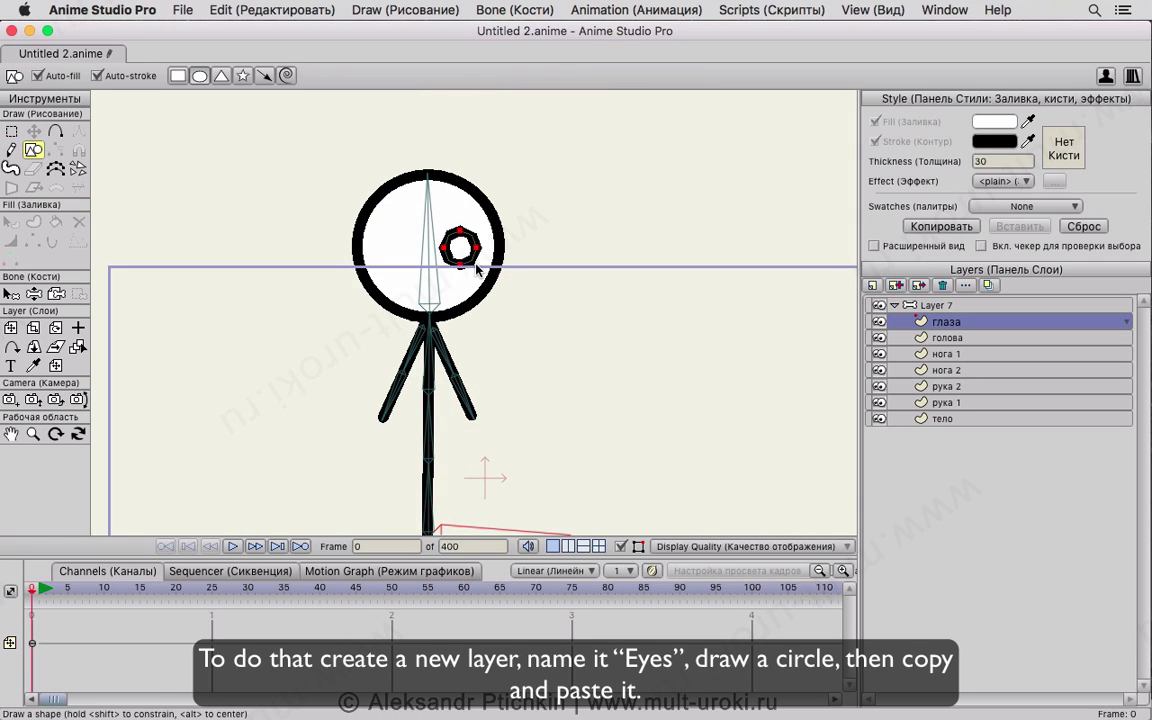
Step: Select the small eye circle in the глаза layer and change its fill color to black
{"action": "left_click", "coordinate": [33, 222]}
{"action": "left_click", "coordinate": [12, 223]}
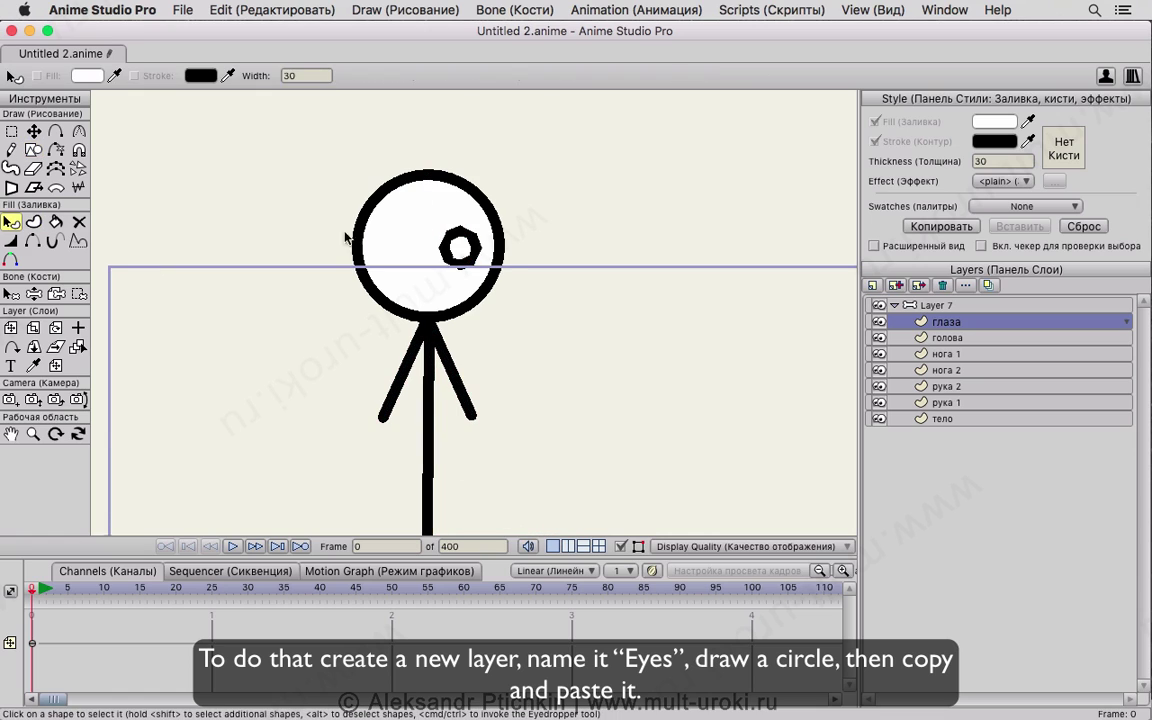
{"action": "left_click", "coordinate": [457, 257]}
{"action": "left_click", "coordinate": [994, 121]}
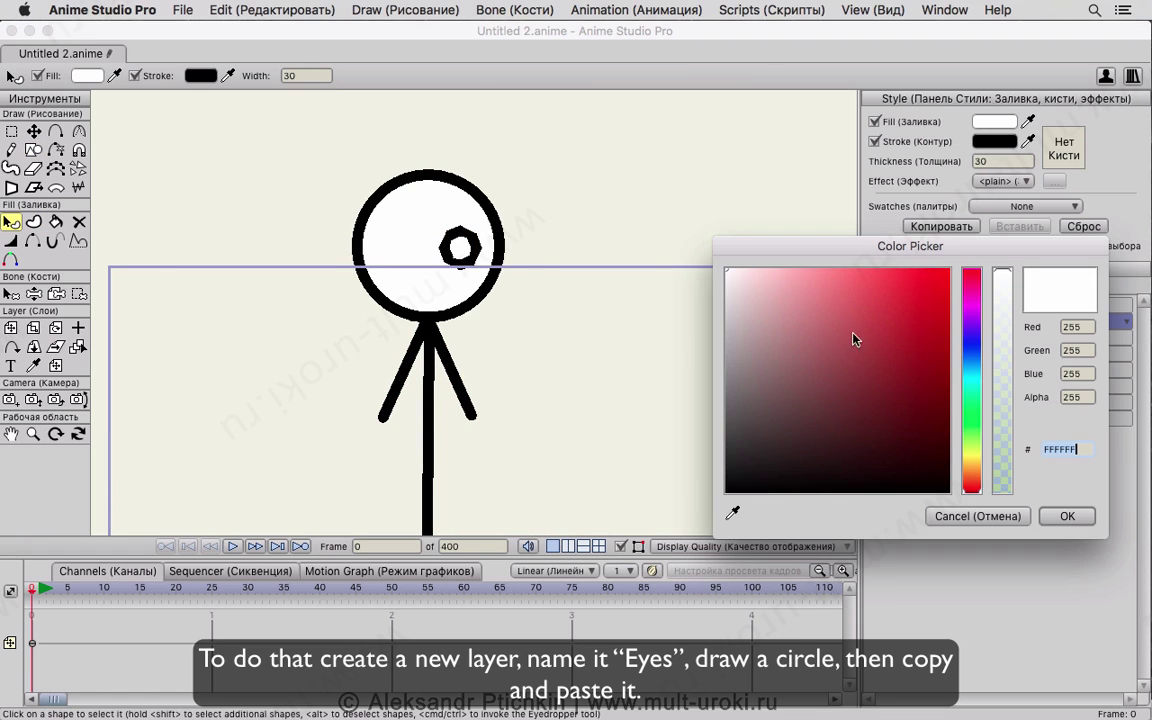
{"action": "left_click_drag", "start_coordinate": [854, 337], "coordinate": [697, 537]}
{"action": "left_click", "coordinate": [1079, 518]}
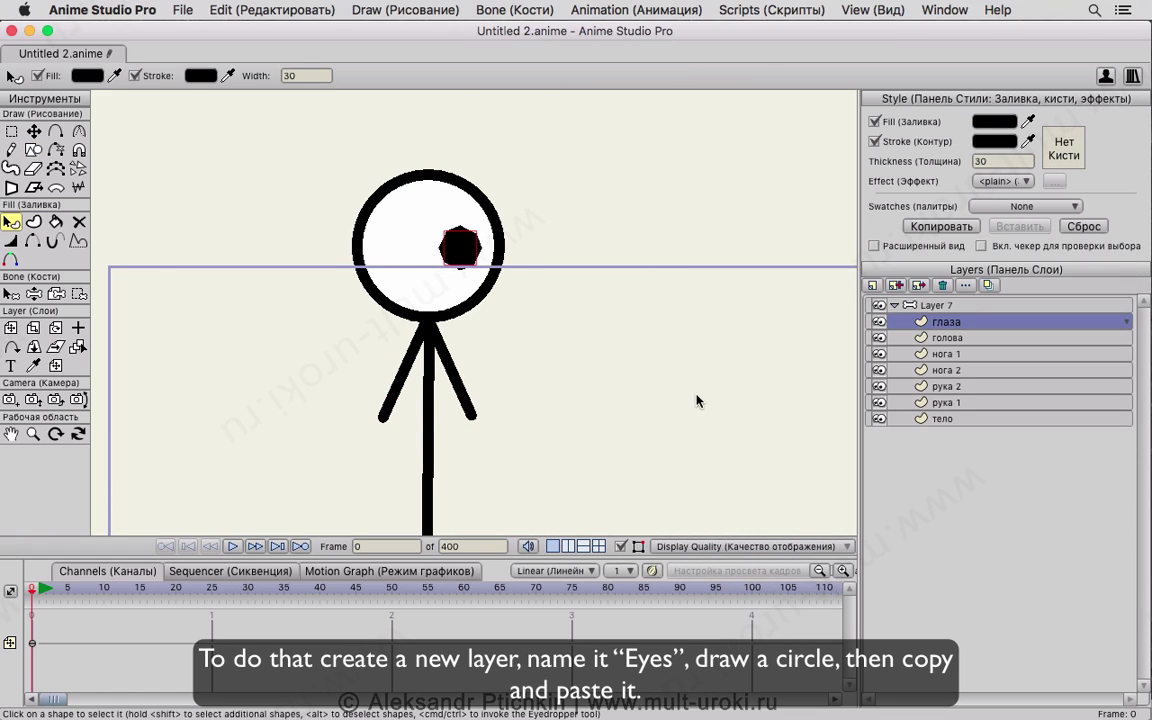
Step: Duplicate the black eye by copying and pasting it, and place the copy on the left half of the head
{"action": "left_click", "coordinate": [33, 131]}
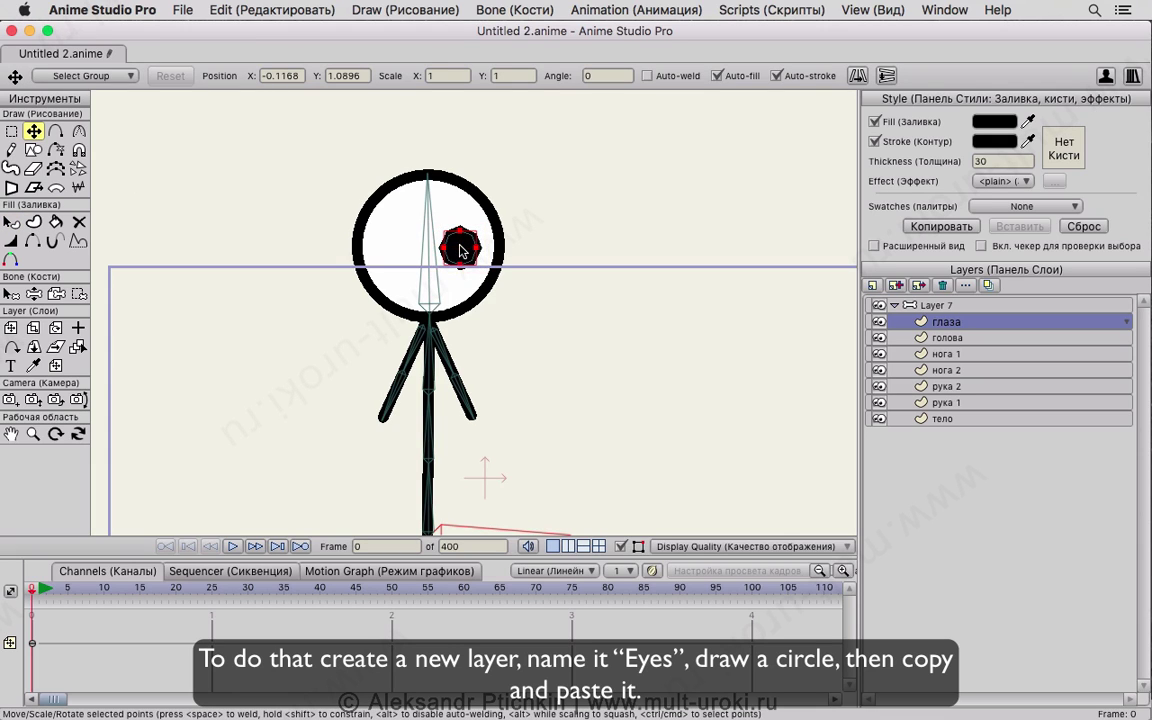
{"action": "left_click", "coordinate": [460, 251]}
{"action": "key", "text": "super+c"}
{"action": "key", "text": "super+v"}
{"action": "left_click_drag", "start_coordinate": [461, 246], "coordinate": [401, 247]}
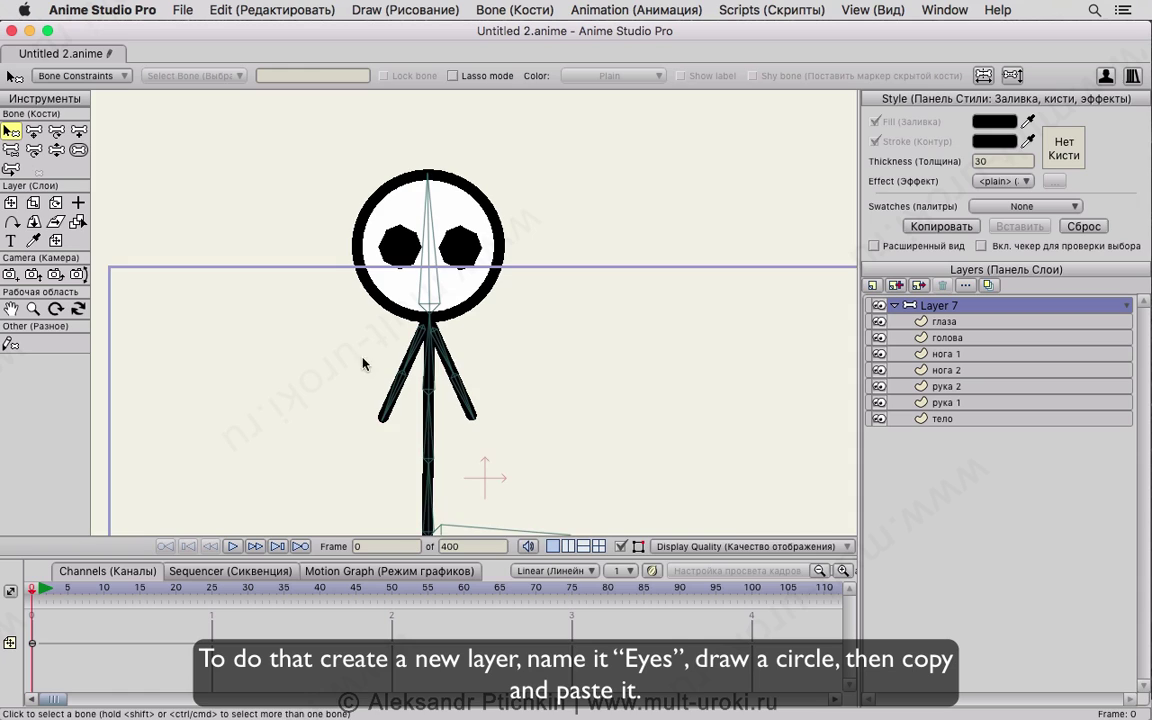
Step: Add a vertical controller bone up and to the right of the head in Layer 7 and set its bone strength to 0
{"action": "scroll", "coordinate": [514, 378], "scroll_direction": "down", "scroll_amount": 5}
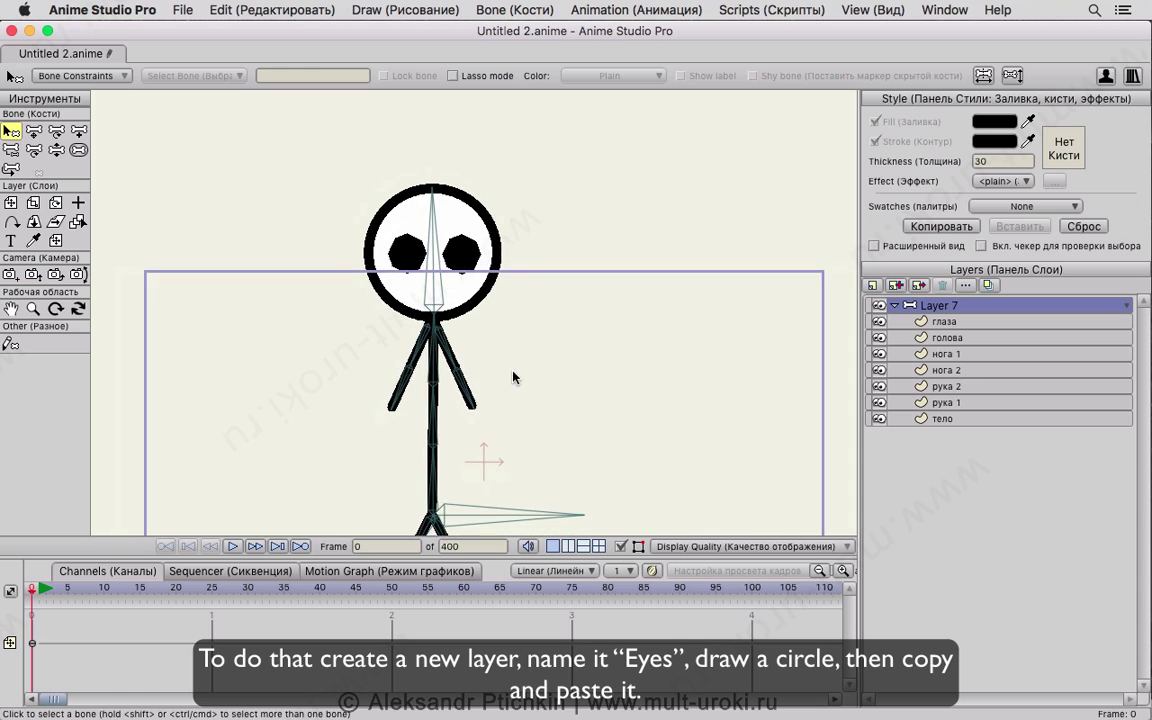
{"action": "left_click", "coordinate": [79, 131]}
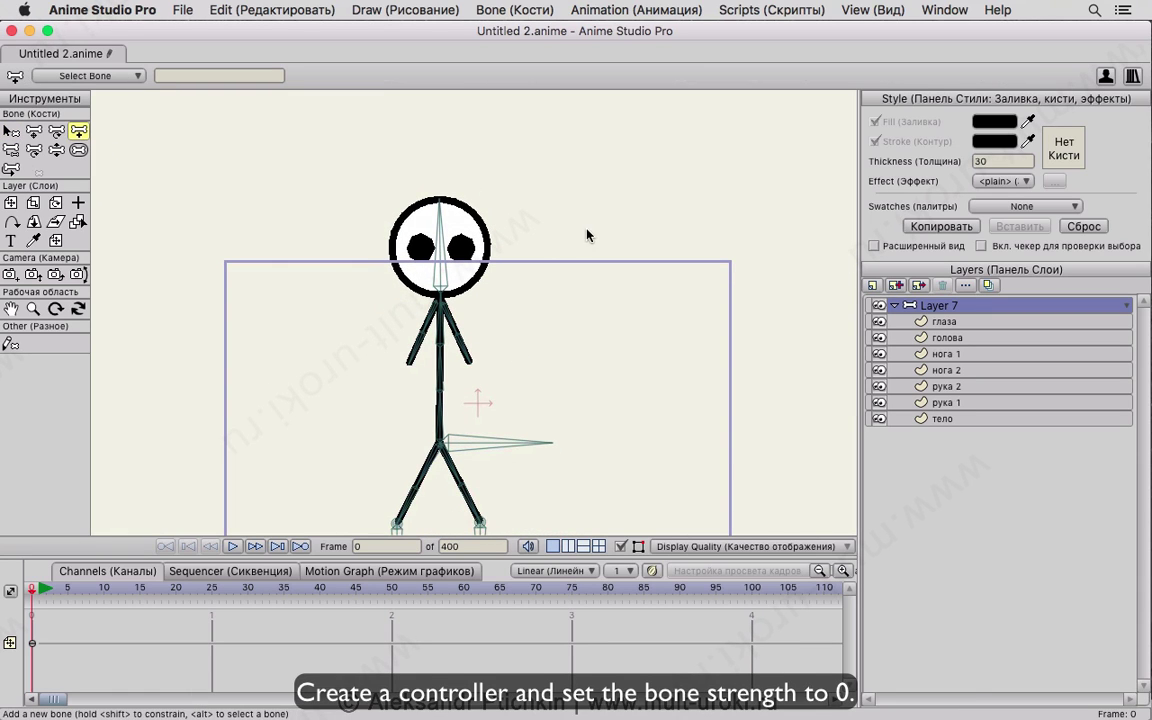
{"action": "scroll", "coordinate": [560, 255], "scroll_direction": "up", "scroll_amount": 1}
{"action": "mouse_move", "coordinate": [551, 152]}
{"action": "left_mouse_down"}
{"action": "mouse_move", "coordinate": [551, 233]}
{"action": "mouse_move", "coordinate": [525, 209]}
{"action": "mouse_move", "coordinate": [440, 205]}
{"action": "left_mouse_up"}
{"action": "left_click", "coordinate": [82, 152]}
{"action": "left_click", "coordinate": [10, 132]}
Step: Parent the new controller bone to the head bone with the Reparent Bone tool, and deselect the bones
{"action": "left_click", "coordinate": [10, 150]}
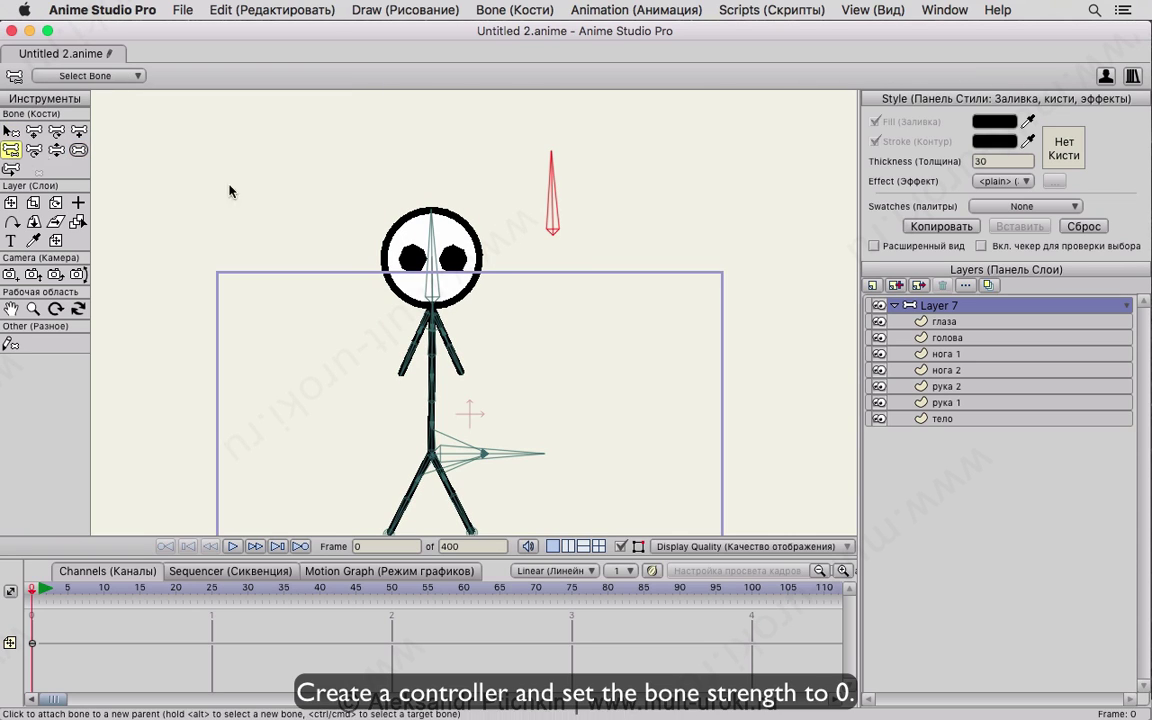
{"action": "left_click", "coordinate": [433, 244]}
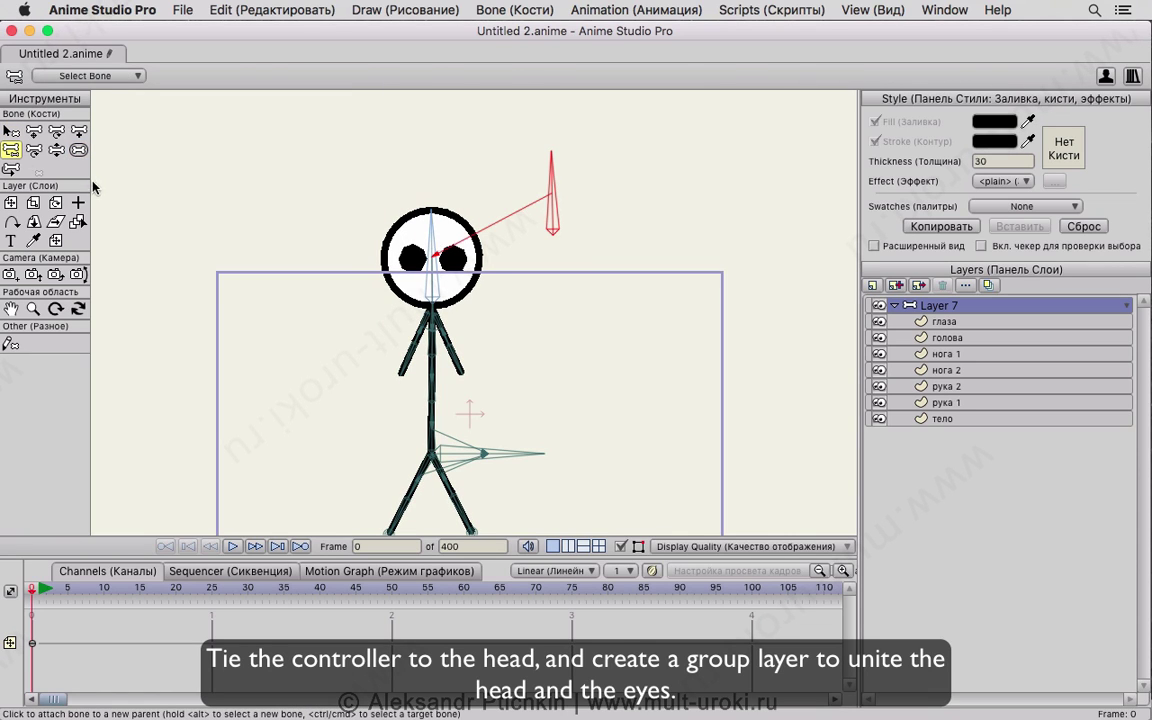
{"action": "left_click", "coordinate": [10, 131]}
{"action": "left_click", "coordinate": [540, 309]}
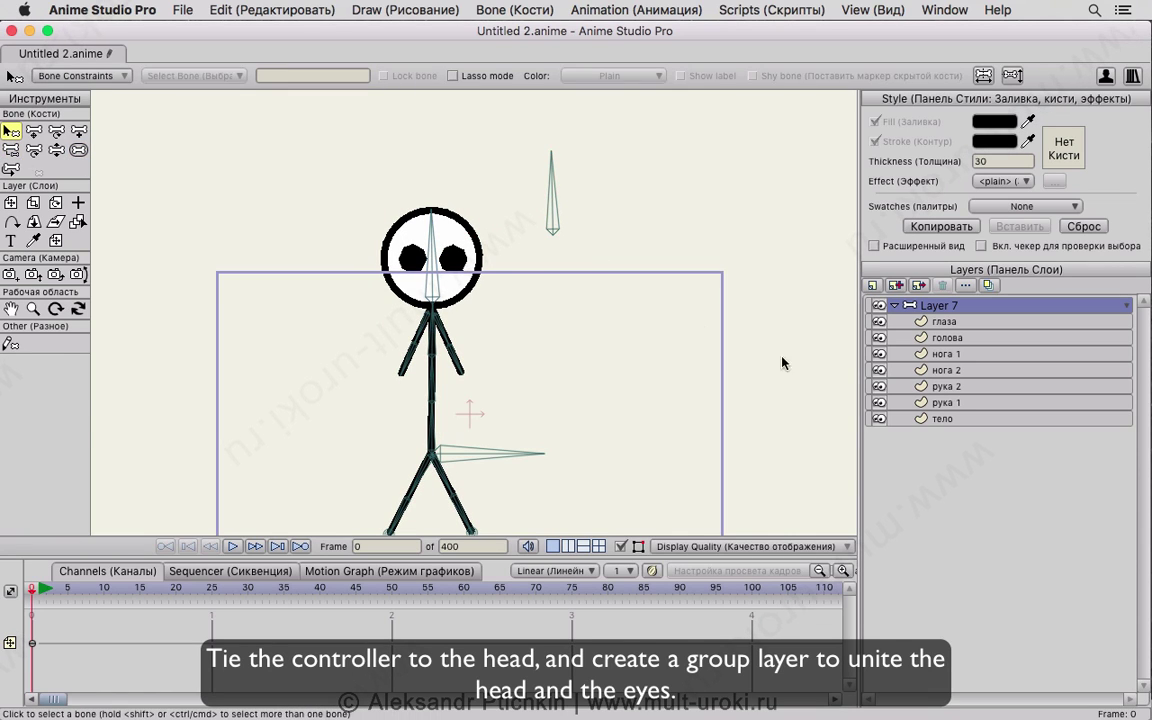
Step: Create a group layer above the глаза layer and name it голова
{"action": "left_click", "coordinate": [944, 321]}
{"action": "left_click", "coordinate": [872, 285]}
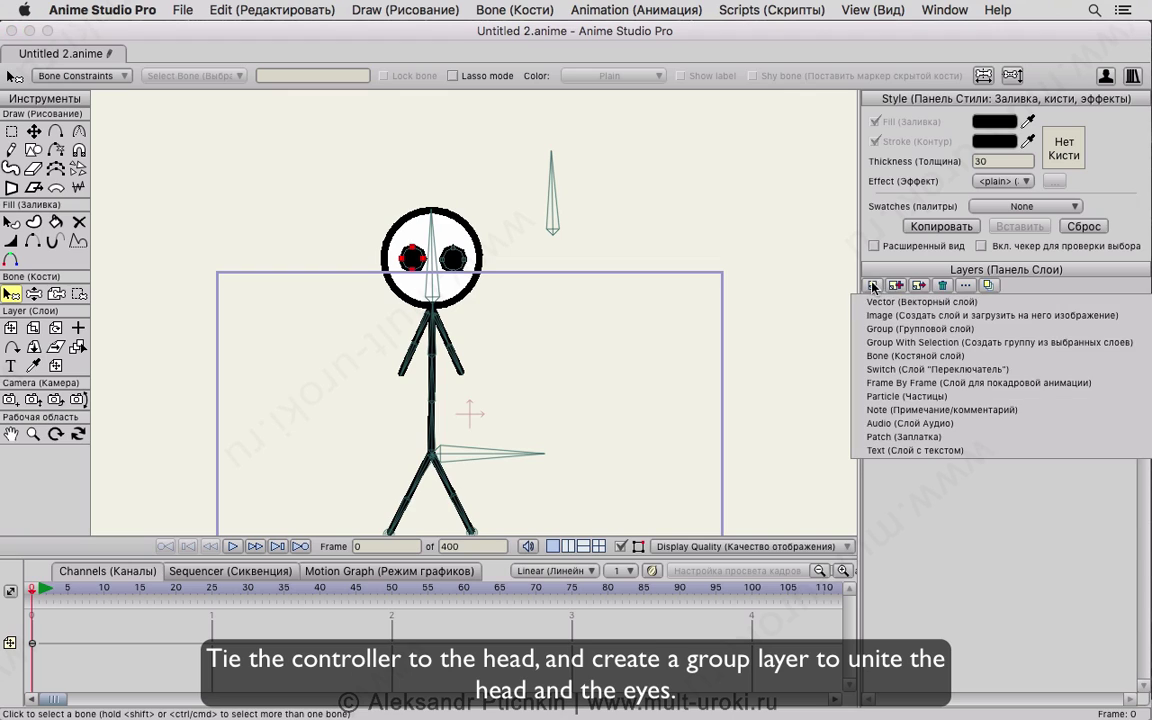
{"action": "left_click", "coordinate": [912, 330]}
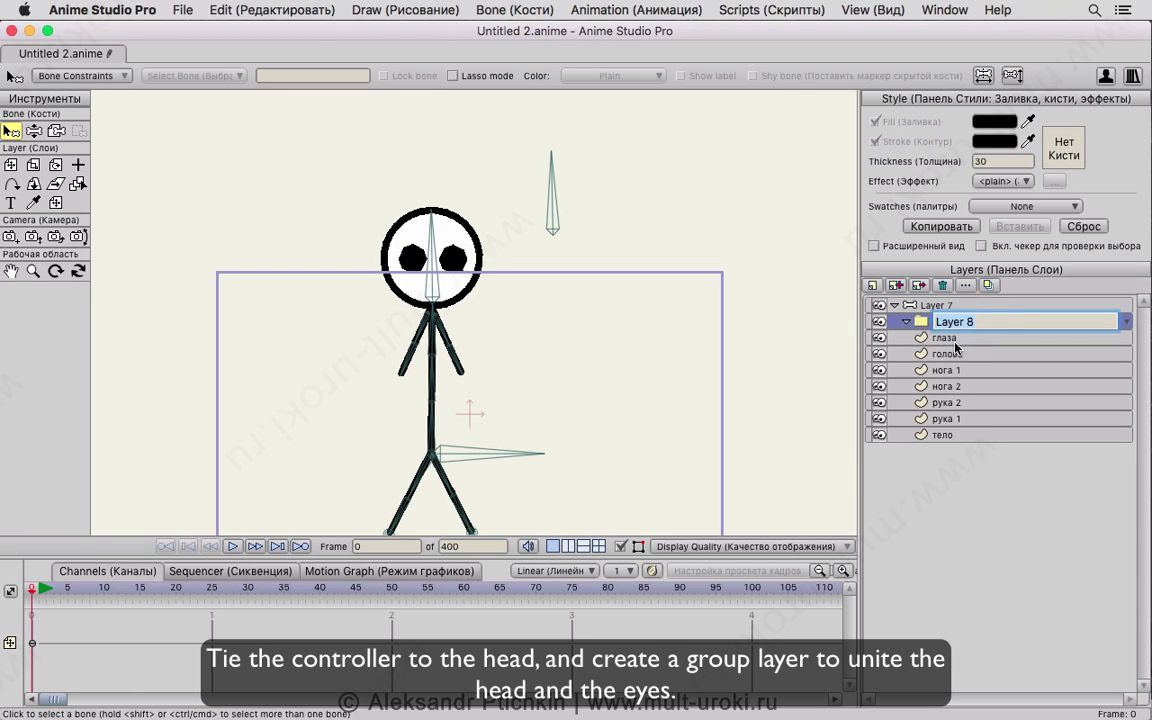
{"action": "type", "text": "голова"}
{"action": "key", "text": "Return"}
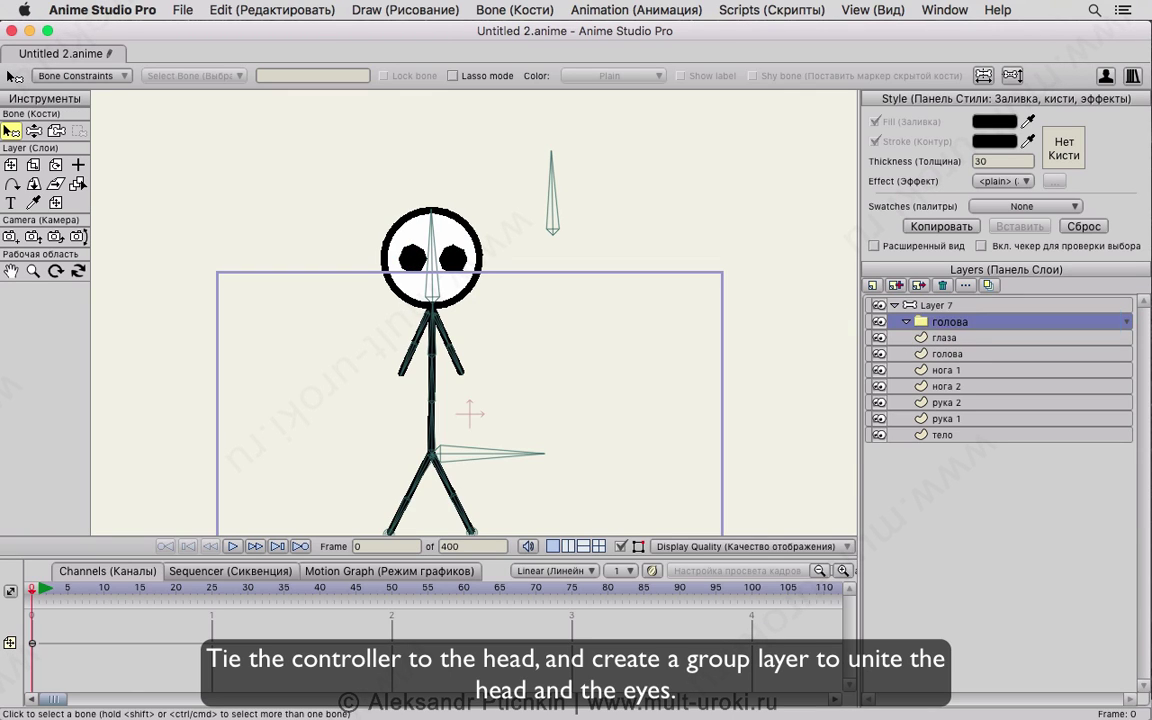
Step: Move the глаза and голова vector layers into the голова group, with глаза above голова
{"action": "left_click", "coordinate": [946, 339]}
{"action": "left_click", "coordinate": [947, 349], "text": "shift"}
{"action": "mouse_move", "coordinate": [946, 343]}
{"action": "left_mouse_down"}
{"action": "mouse_move", "coordinate": [948, 325]}
{"action": "mouse_move", "coordinate": [963, 360]}
{"action": "mouse_move", "coordinate": [959, 331]}
{"action": "left_mouse_up"}
{"action": "left_click", "coordinate": [960, 354]}
Step: Bind the глаза layer to the controller bone beside the head with the Bind Layer tool
{"action": "left_click", "coordinate": [959, 338]}
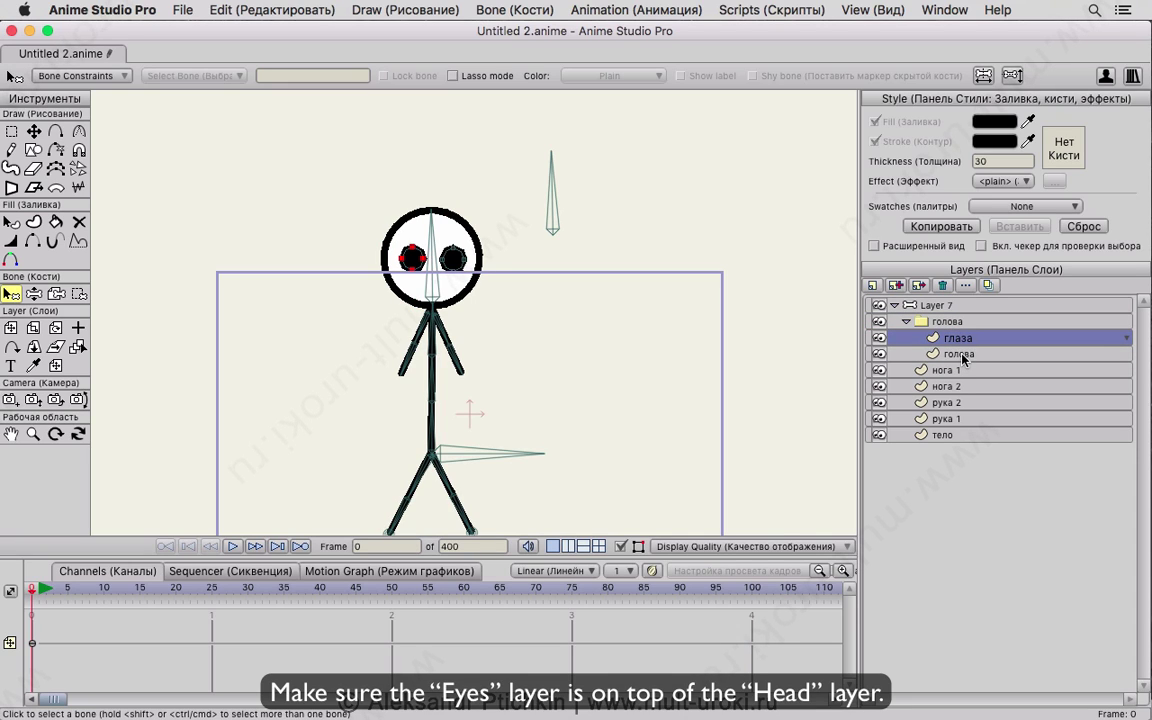
{"action": "left_click", "coordinate": [57, 294]}
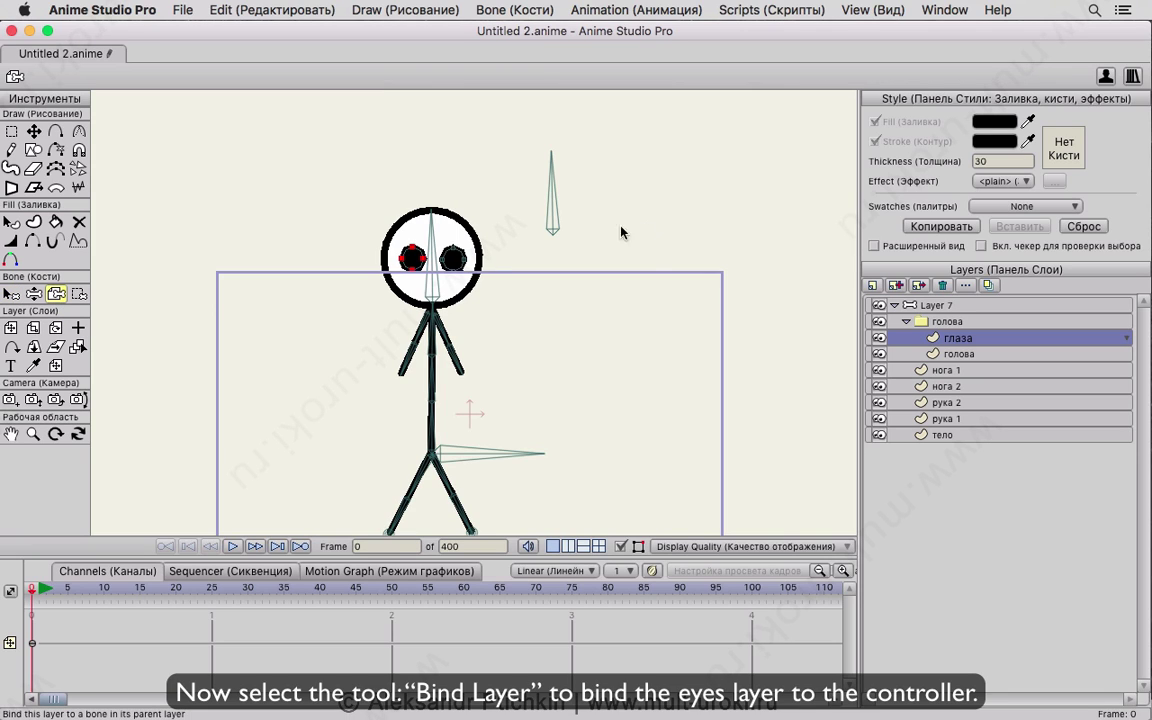
{"action": "left_click", "coordinate": [553, 224]}
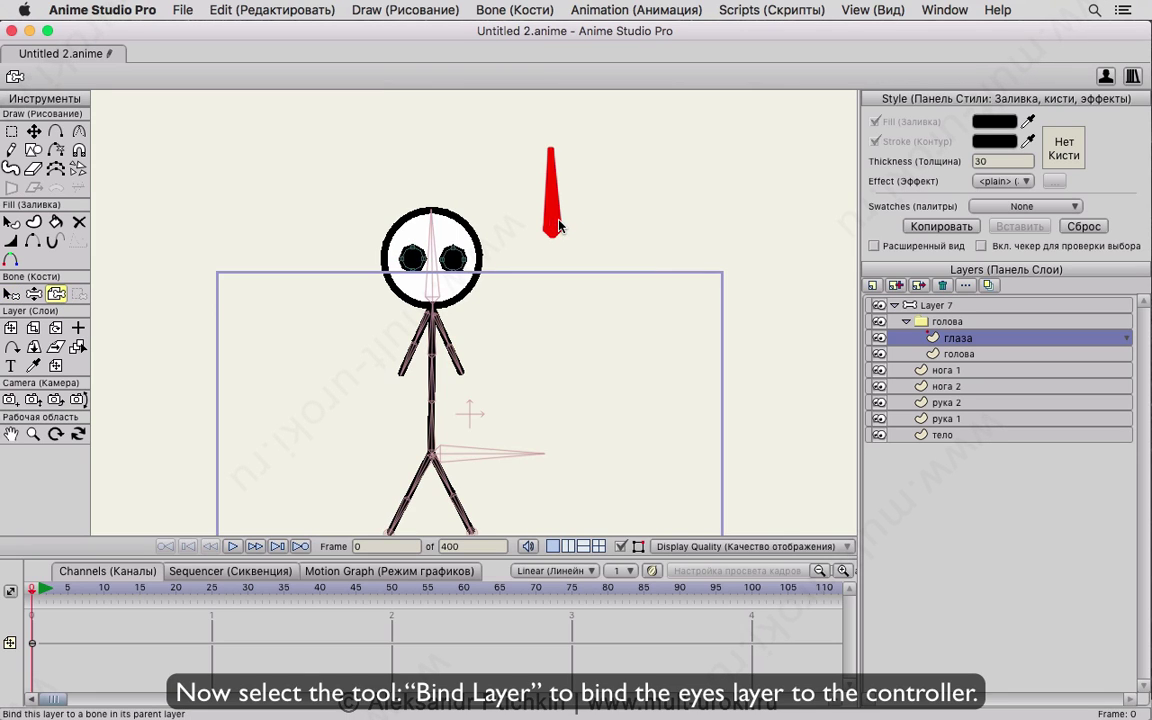
Step: Turn on group masking in the layer settings of the голова group
{"action": "double_click", "coordinate": [946, 322]}
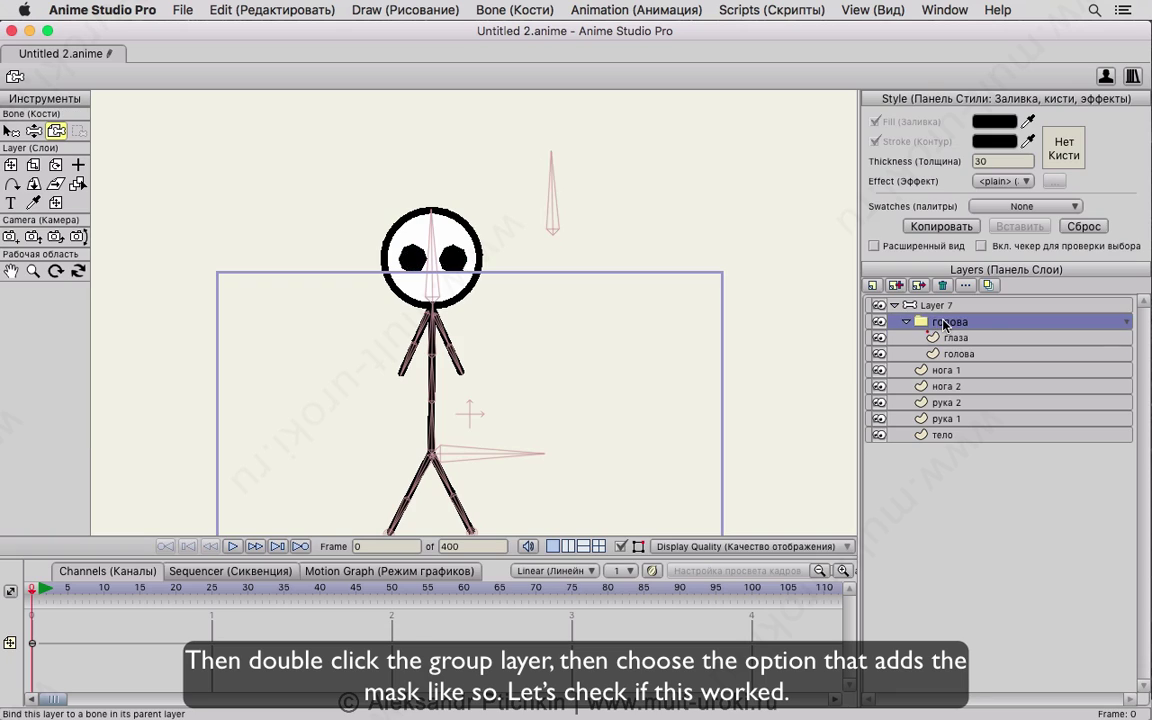
{"action": "left_click", "coordinate": [685, 134]}
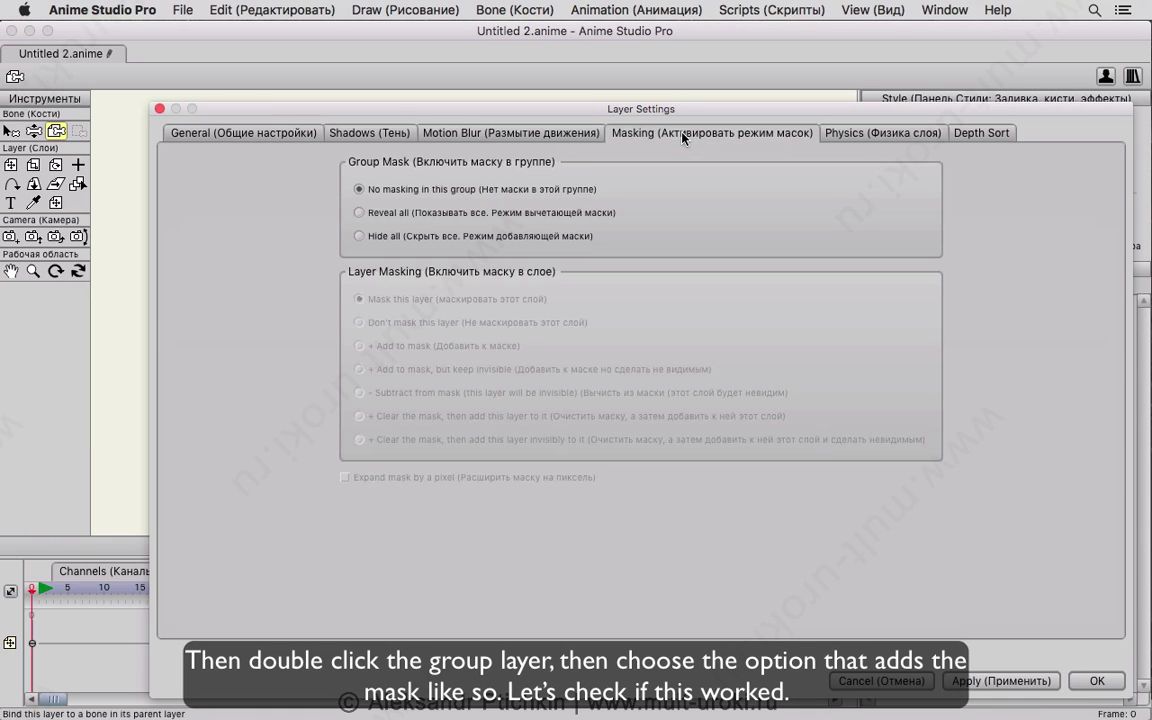
{"action": "left_click", "coordinate": [1097, 681]}
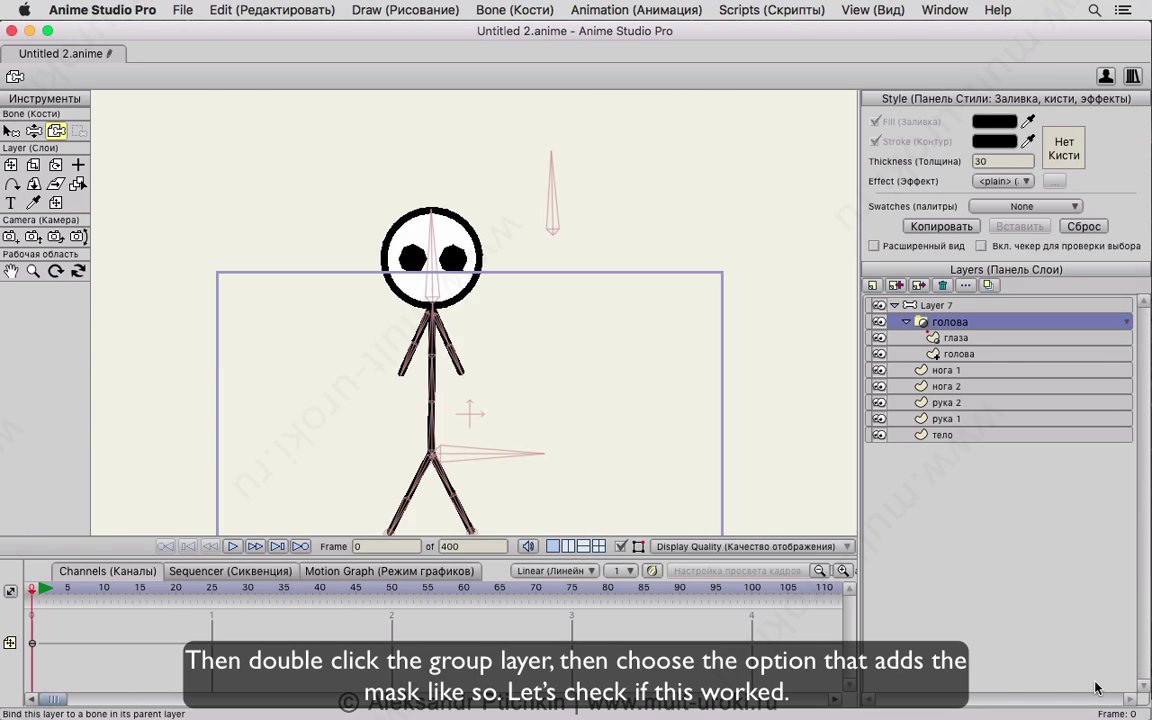
Step: Test the eye movement at frame 1 by moving the controller bone beside the head with the Transform Bone tool
{"action": "left_click", "coordinate": [40, 590]}
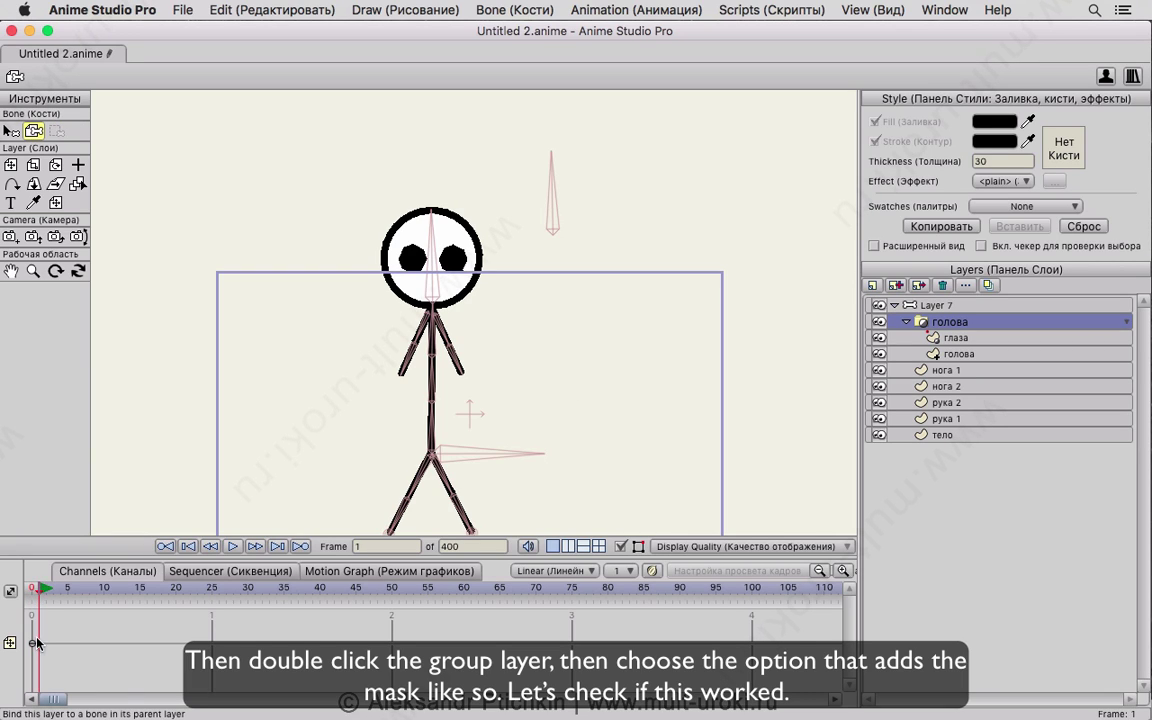
{"action": "left_click", "coordinate": [945, 306]}
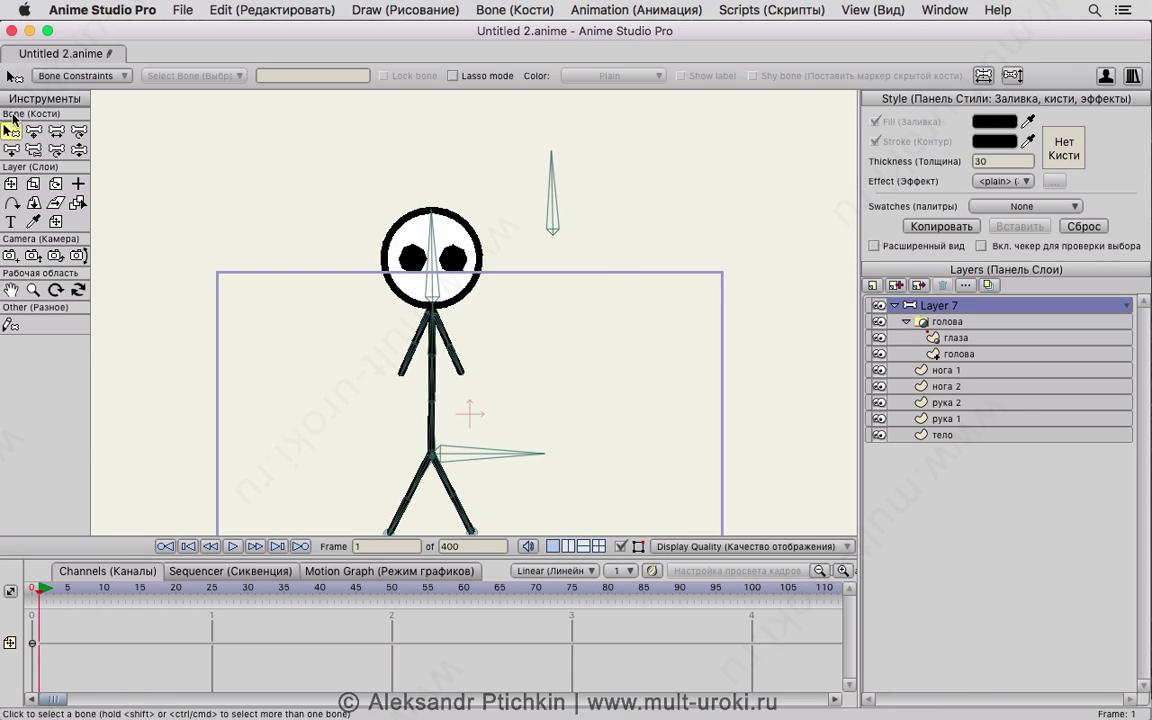
{"action": "left_click", "coordinate": [33, 131]}
{"action": "left_click_drag", "start_coordinate": [553, 218], "coordinate": [553, 189]}
Step: Test the arm and torso bones at frame 1 by posing them with the Manipulate Bones tool
{"action": "left_click", "coordinate": [80, 151]}
{"action": "left_click_drag", "start_coordinate": [433, 365], "coordinate": [388, 395]}
{"action": "left_click_drag", "start_coordinate": [385, 374], "coordinate": [556, 149]}
Step: Test a walking pose at frame 1 by moving the eye controller, the hip bone and the foot controllers
{"action": "left_click", "coordinate": [35, 132]}
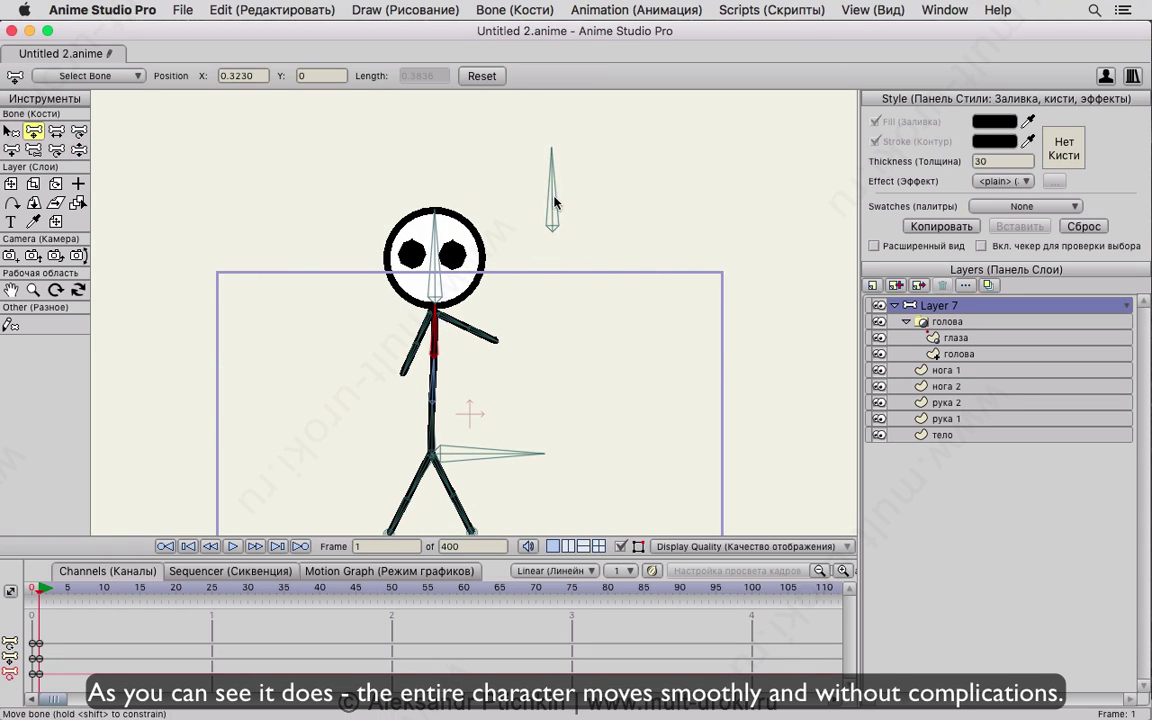
{"action": "mouse_move", "coordinate": [555, 202]}
{"action": "left_mouse_down"}
{"action": "mouse_move", "coordinate": [562, 211]}
{"action": "mouse_move", "coordinate": [549, 200]}
{"action": "left_mouse_up"}
{"action": "scroll", "coordinate": [566, 279], "scroll_direction": "down", "scroll_amount": 5}
{"action": "left_click_drag", "start_coordinate": [468, 378], "coordinate": [418, 370]}
{"action": "left_click_drag", "start_coordinate": [478, 506], "coordinate": [312, 468]}
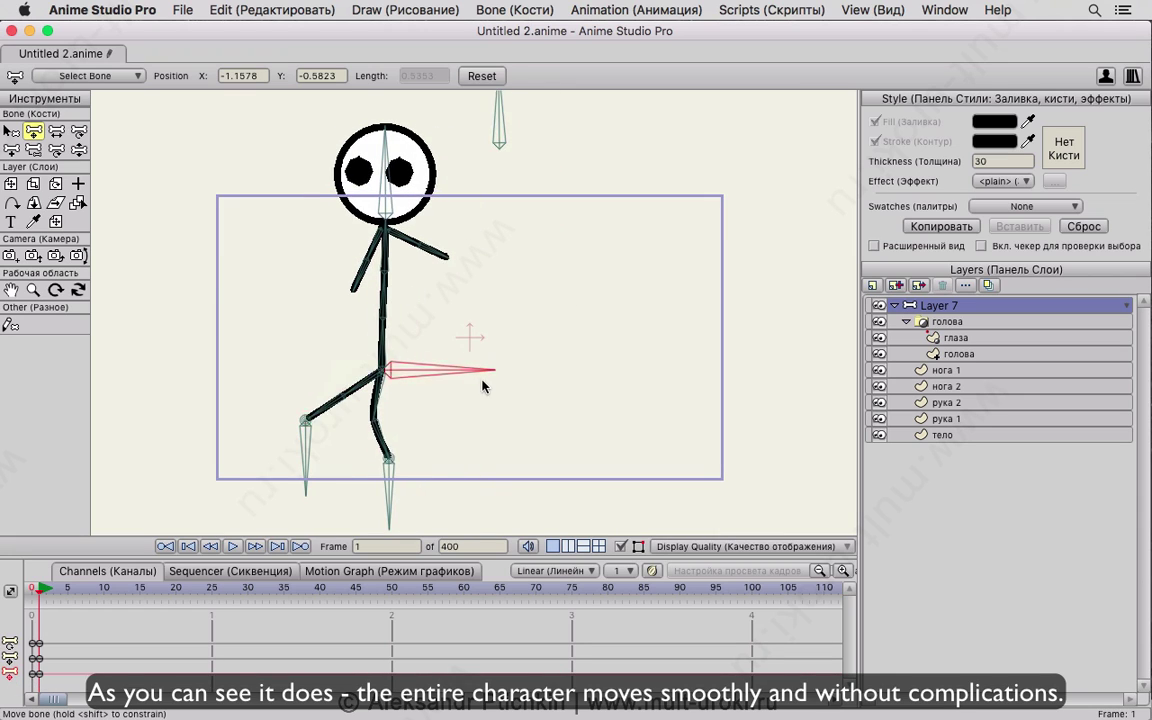
{"action": "left_click_drag", "start_coordinate": [483, 386], "coordinate": [416, 368]}
{"action": "left_click_drag", "start_coordinate": [386, 494], "coordinate": [362, 440]}
{"action": "left_click_drag", "start_coordinate": [397, 360], "coordinate": [386, 345]}
{"action": "scroll", "coordinate": [574, 448], "scroll_direction": "up", "scroll_amount": 5}
{"action": "scroll", "coordinate": [574, 442], "scroll_direction": "down", "scroll_amount": 1}
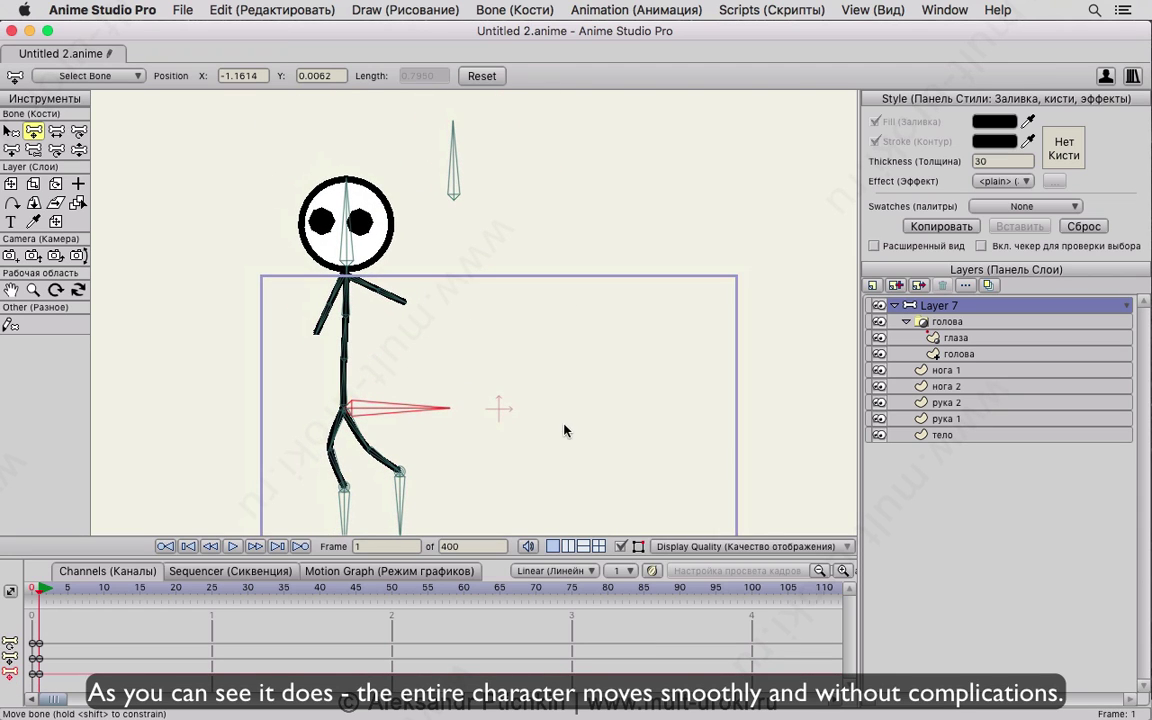
{"action": "left_click_drag", "start_coordinate": [540, 380], "coordinate": [539, 368]}
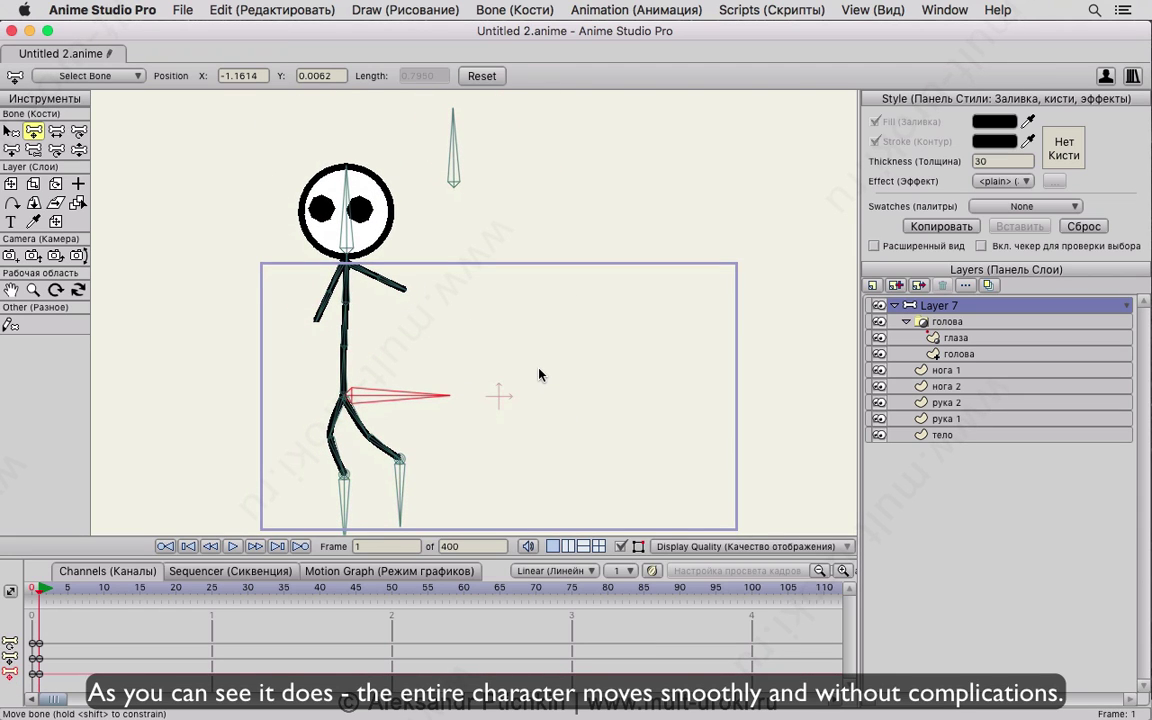